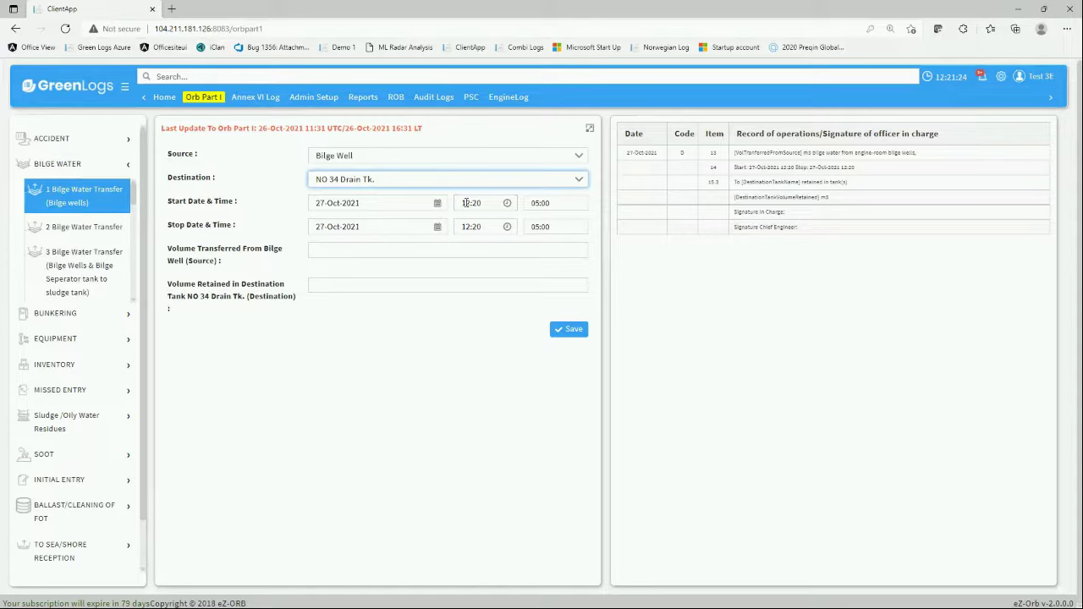
- Set the transfer start time to 11:20 with the time picker
{"action": "left_click", "coordinate": [507, 206]}
{"action": "left_click", "coordinate": [473, 263]}
{"action": "left_click", "coordinate": [399, 358]}
- Enter 1 m3 as Volume Transferred and 1 m3 as Volume Retained
{"action": "left_click", "coordinate": [335, 248]}
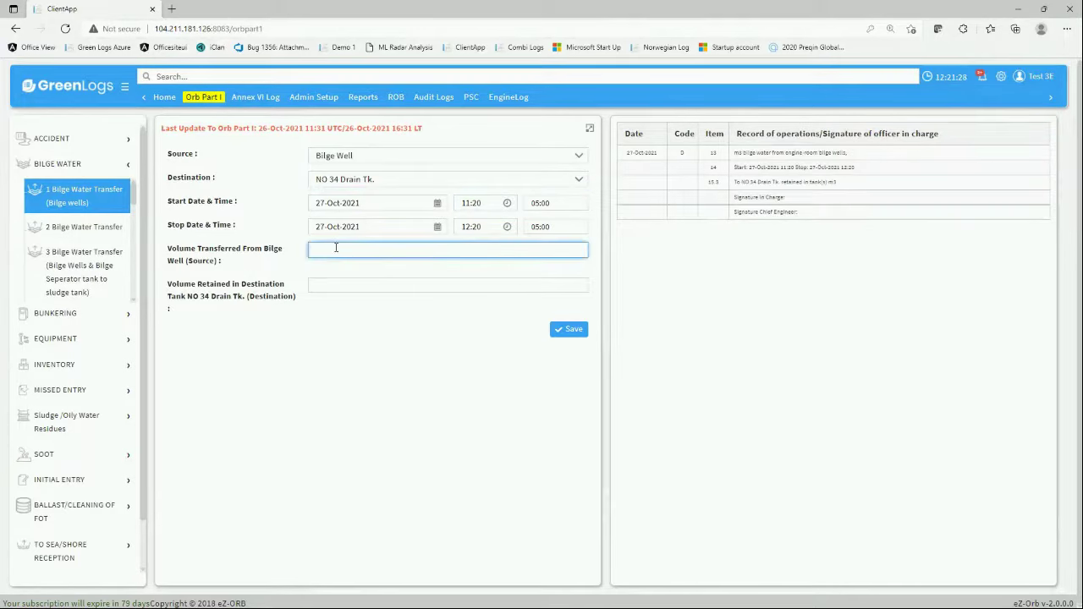
{"action": "type", "text": "1"}
{"action": "left_click", "coordinate": [336, 288]}
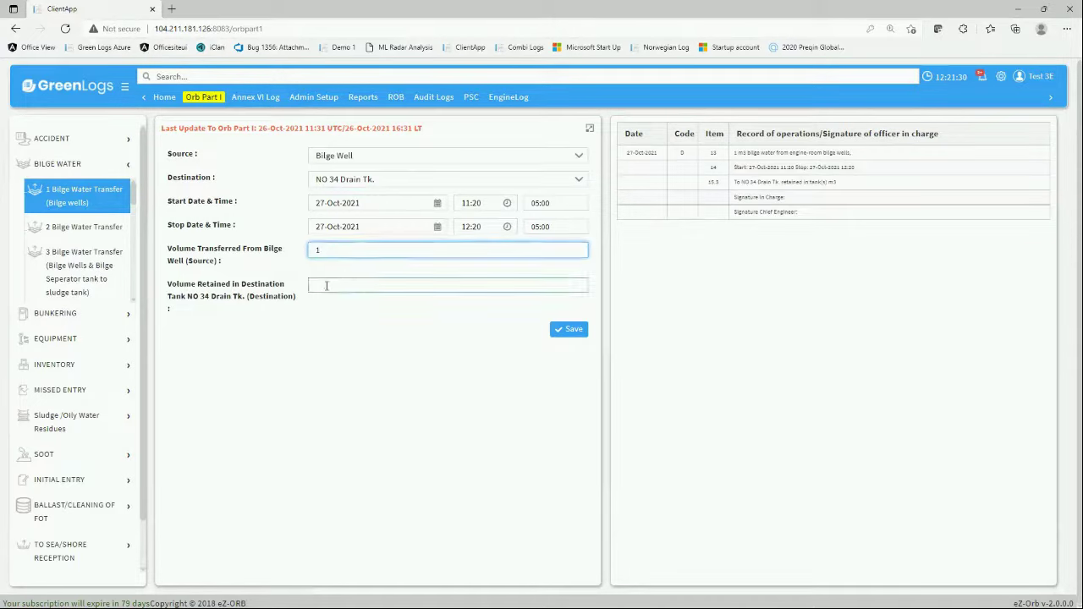
{"action": "type", "text": "1"}
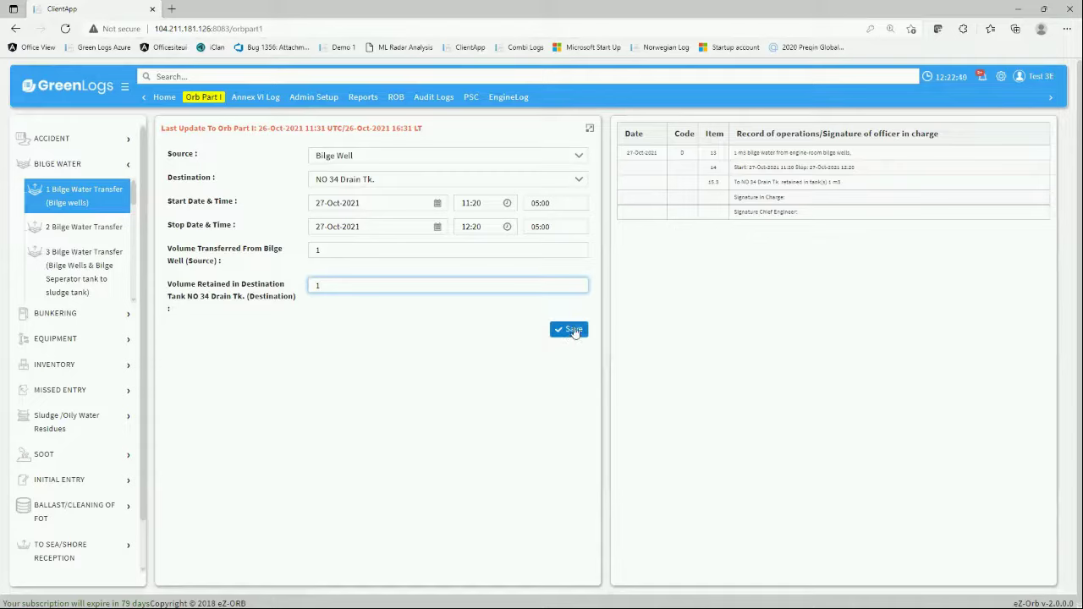
{"action": "left_click", "coordinate": [573, 335]}
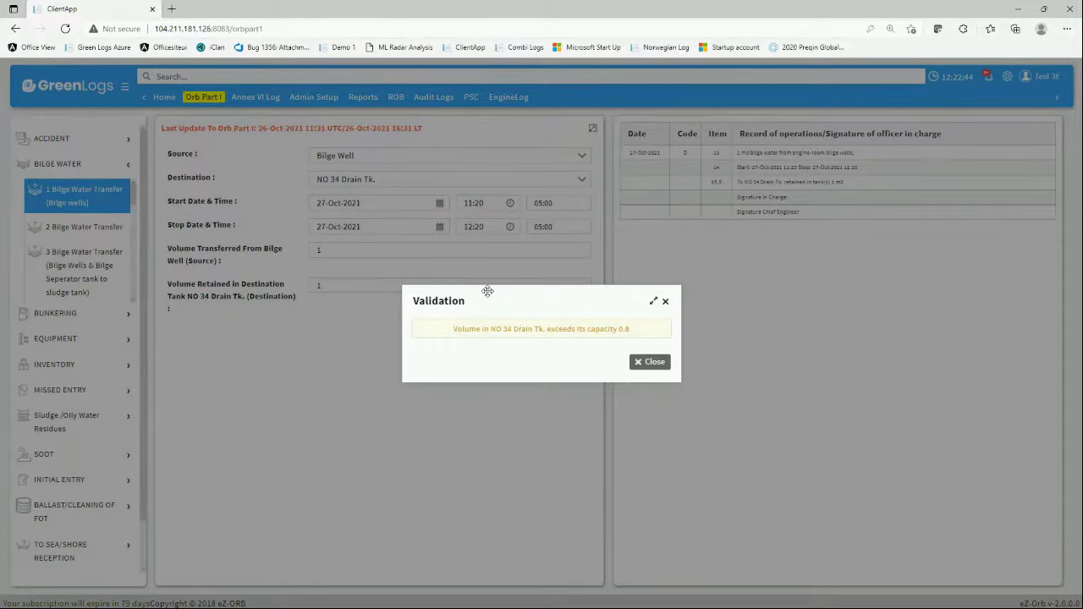
{"action": "left_click_drag", "start_coordinate": [487, 291], "coordinate": [456, 377]}
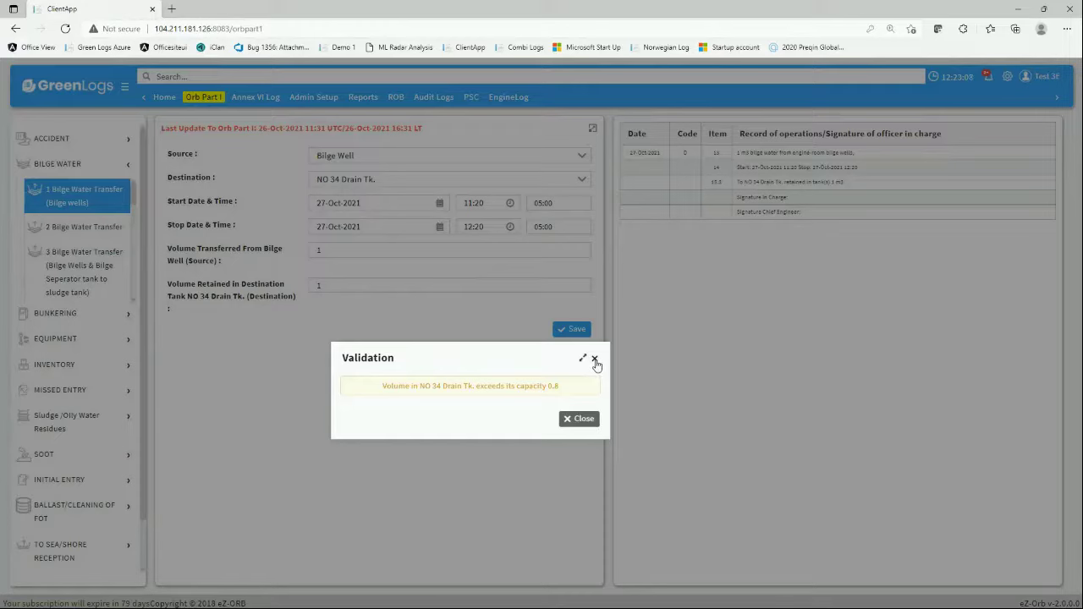
{"action": "left_click", "coordinate": [595, 361]}
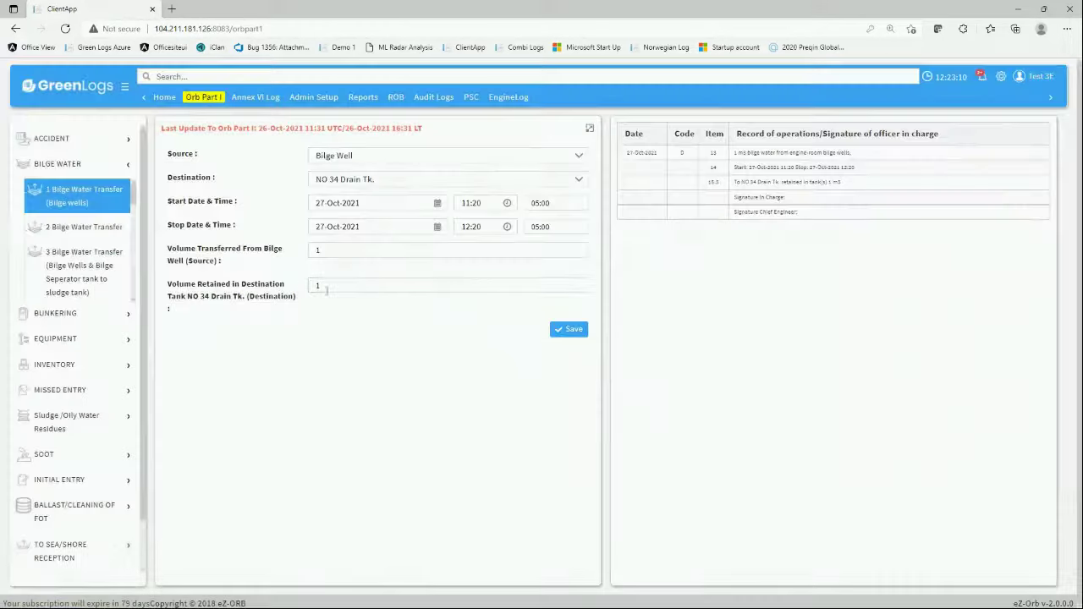
- Change the volumes to 0.7 m3 transferred and 0.75 m3 retained, then save the entry
{"action": "double_click", "coordinate": [339, 249]}
{"action": "type", "text": "0.7"}
{"action": "key", "text": "Tab"}
{"action": "type", "text": "0.75"}
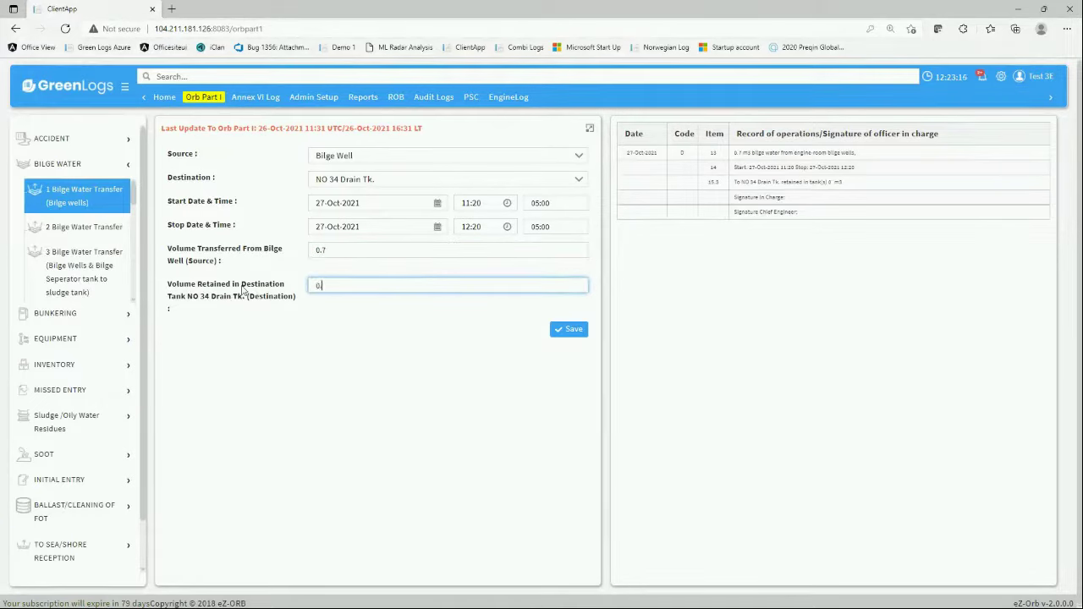
{"action": "left_click", "coordinate": [571, 333]}
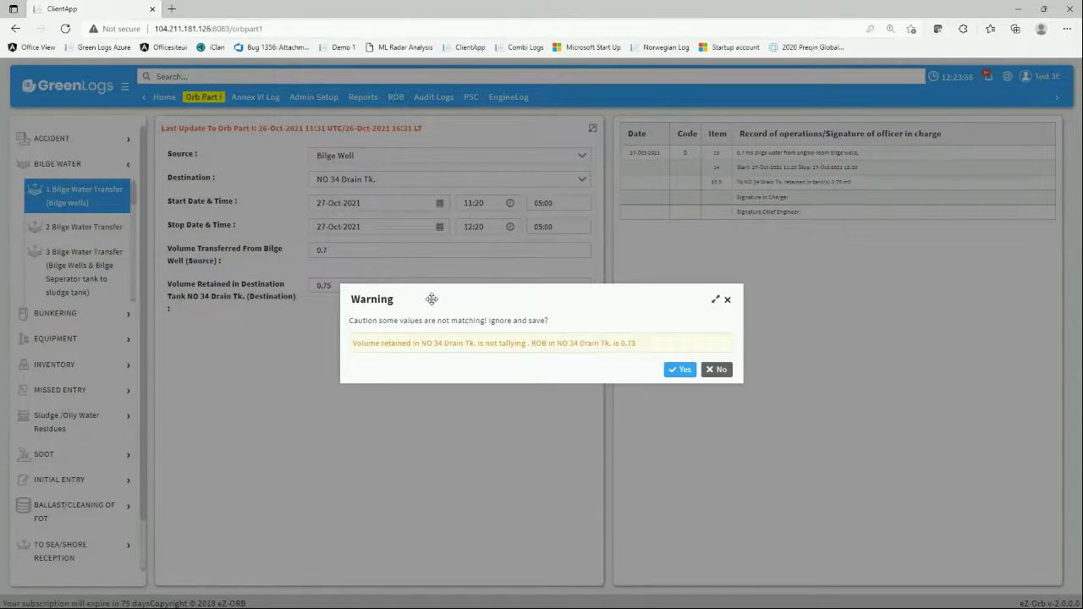
- Accept the ROB mismatch warning and save 'AAAAA' as the alert reason
{"action": "left_click_drag", "start_coordinate": [426, 296], "coordinate": [361, 358]}
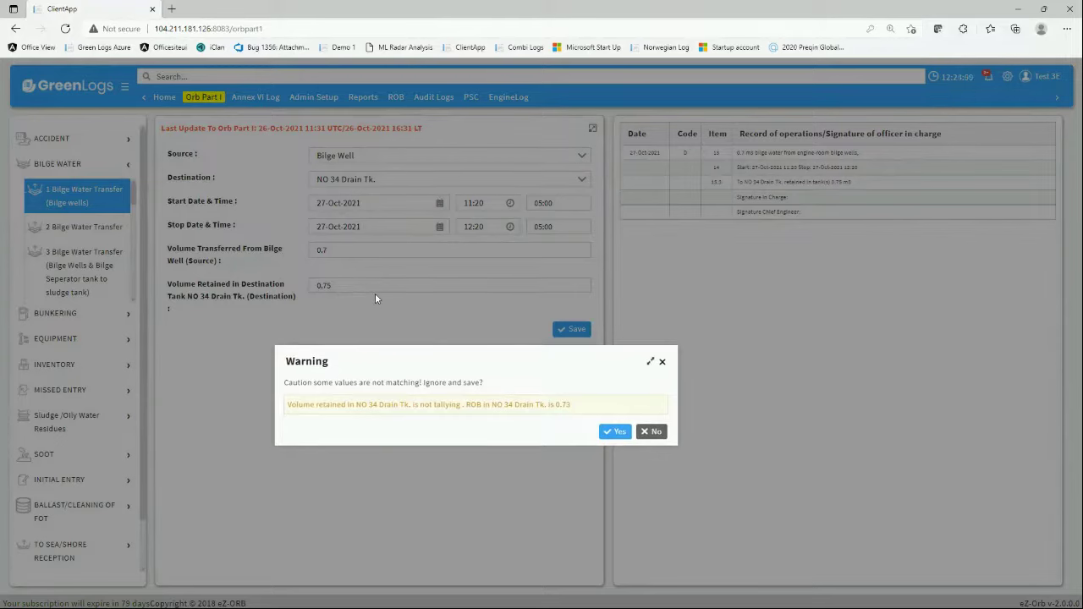
{"action": "left_click_drag", "start_coordinate": [436, 365], "coordinate": [446, 335]}
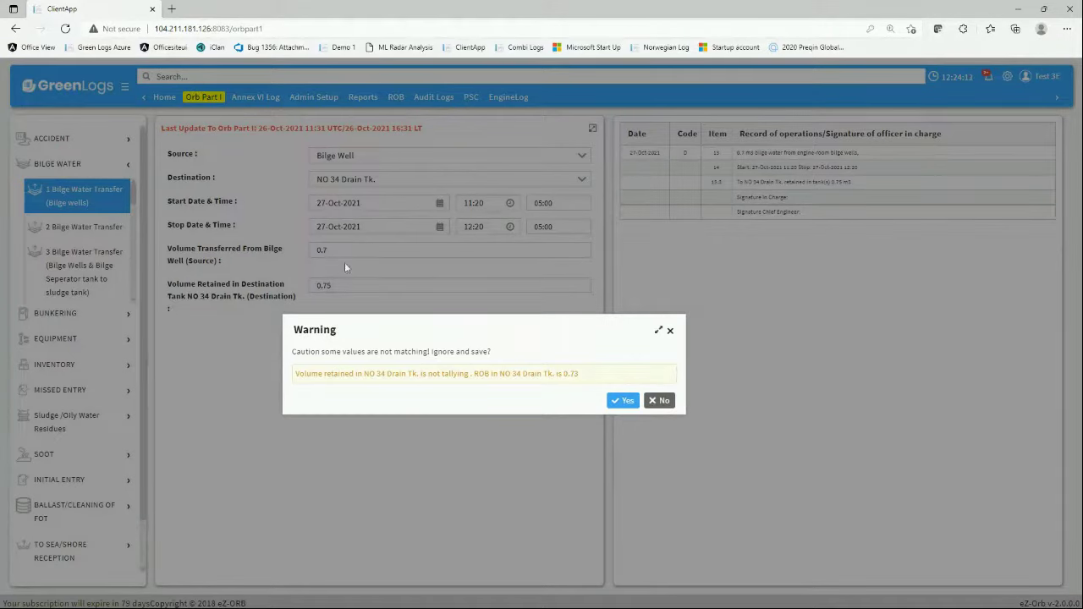
{"action": "left_click", "coordinate": [623, 401]}
{"action": "left_click", "coordinate": [554, 333]}
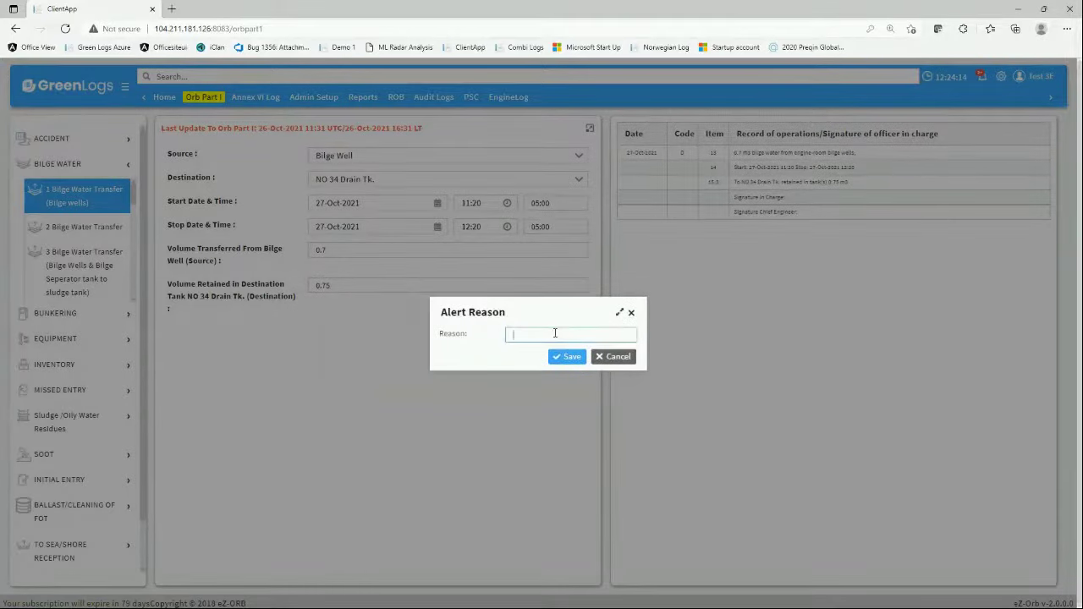
{"action": "type", "text": "AAAAA"}
{"action": "left_click", "coordinate": [567, 356]}
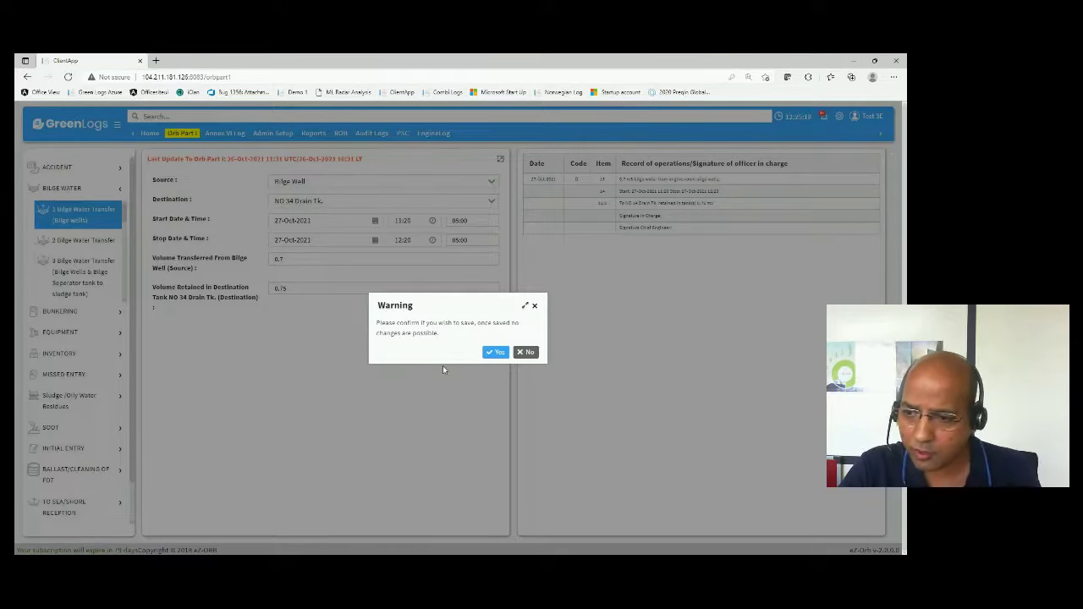
- Confirm the final save, authenticate with the account password, and save the officer's signature
{"action": "left_click", "coordinate": [495, 352]}
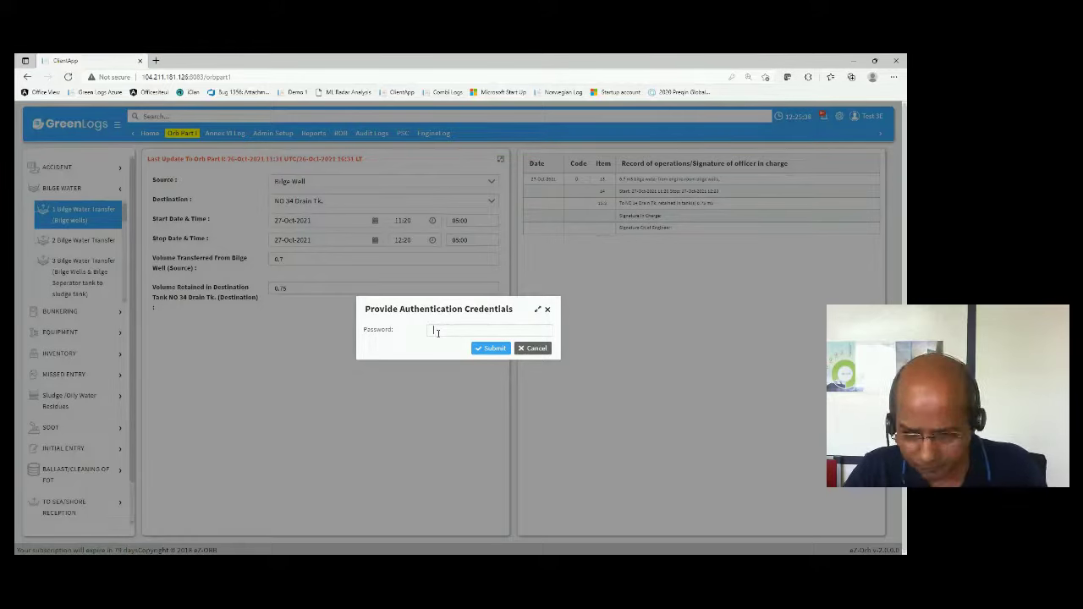
{"action": "type", "text": "12"}
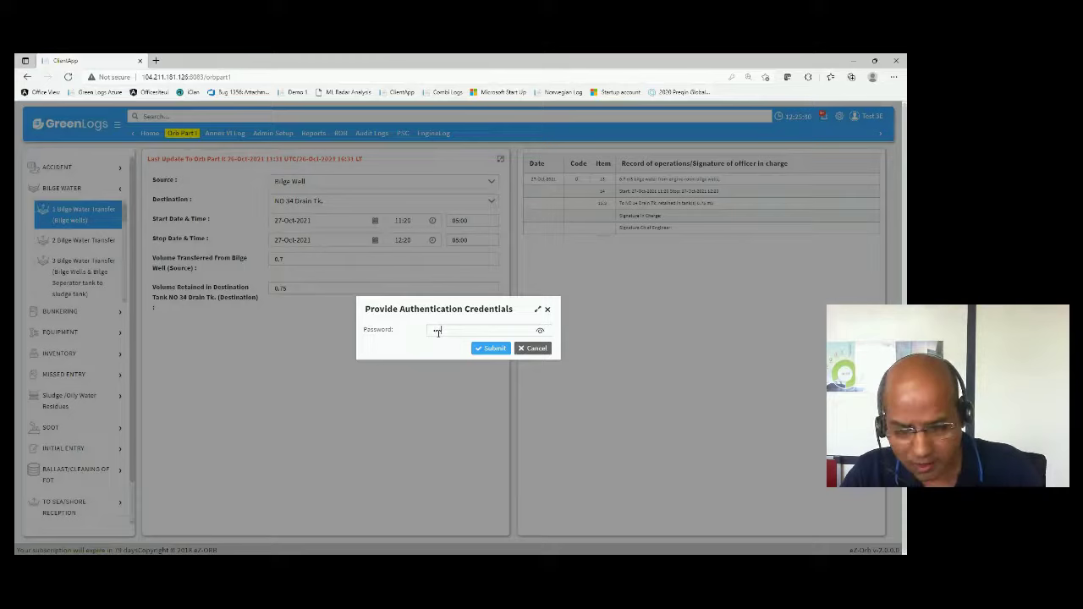
{"action": "type", "text": "3"}
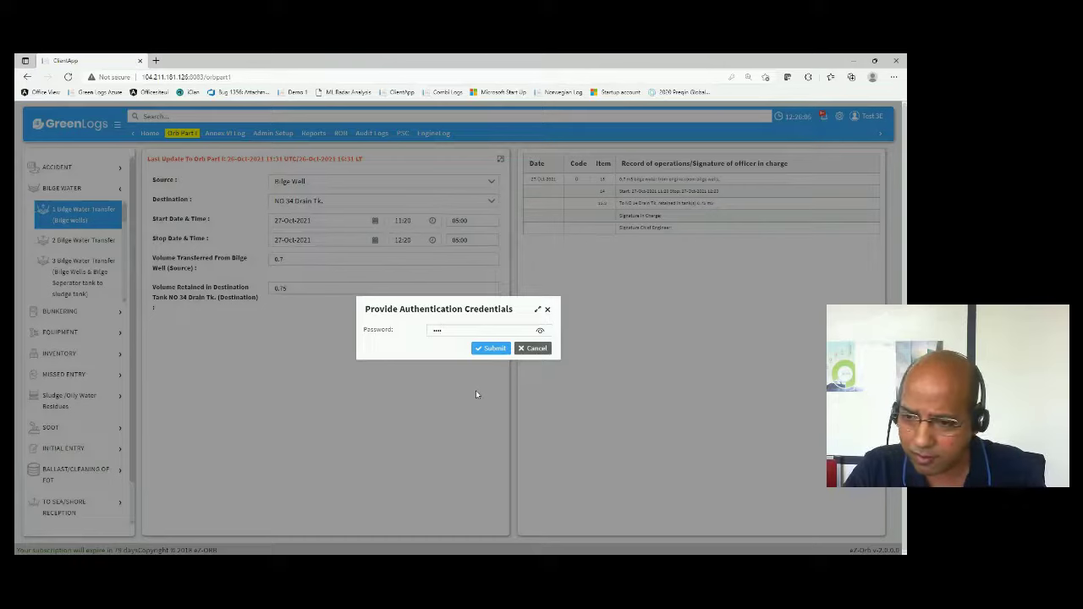
{"action": "left_click", "coordinate": [493, 353]}
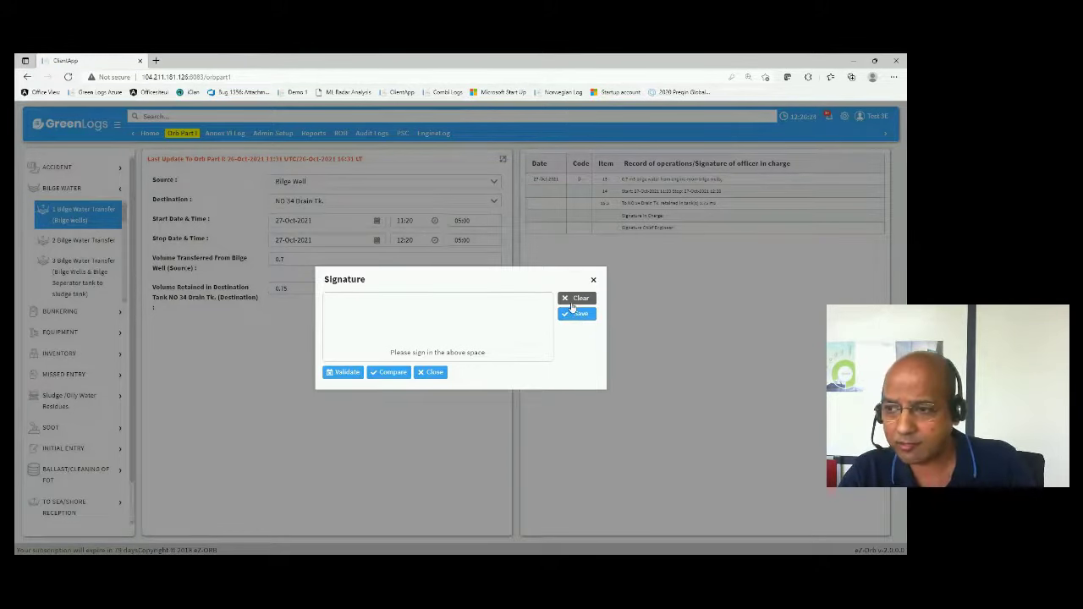
{"action": "left_click", "coordinate": [575, 312]}
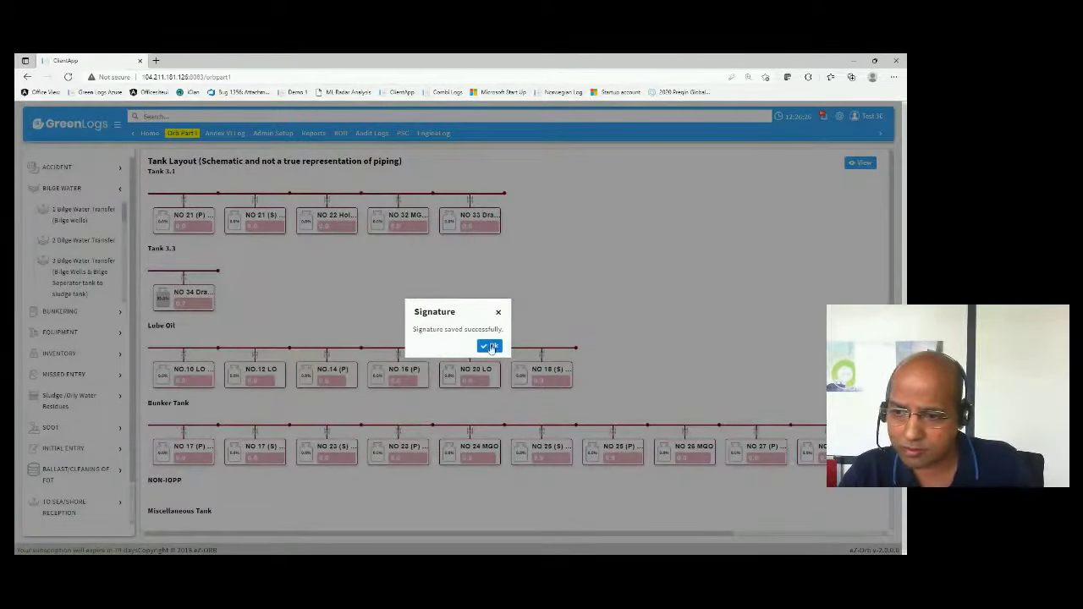
{"action": "left_click", "coordinate": [490, 348]}
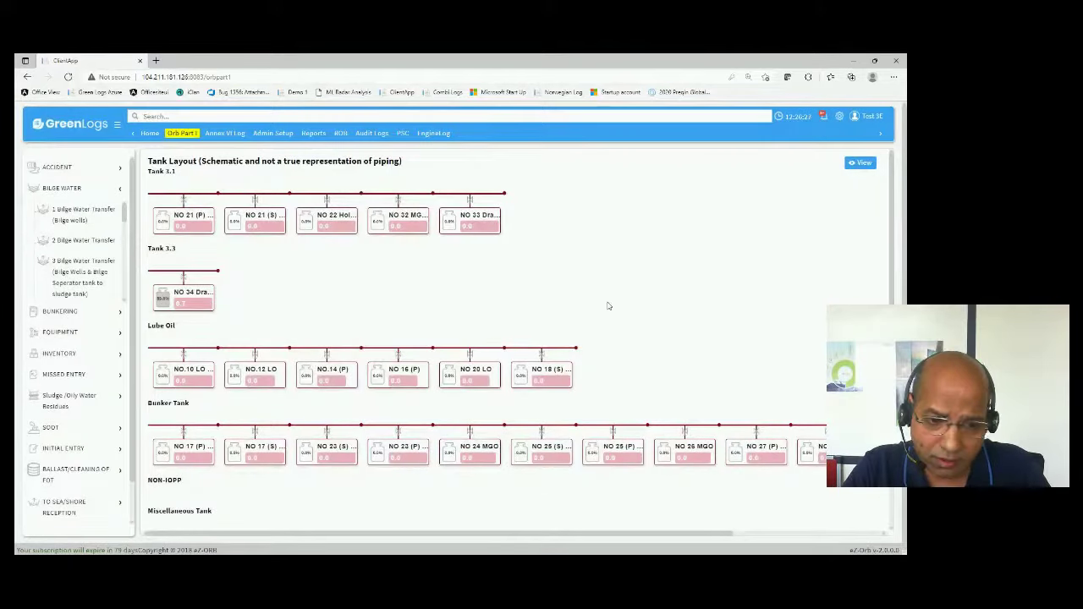
- Open the Activity Record Book in its report view and load the first page
{"action": "left_click", "coordinate": [860, 162]}
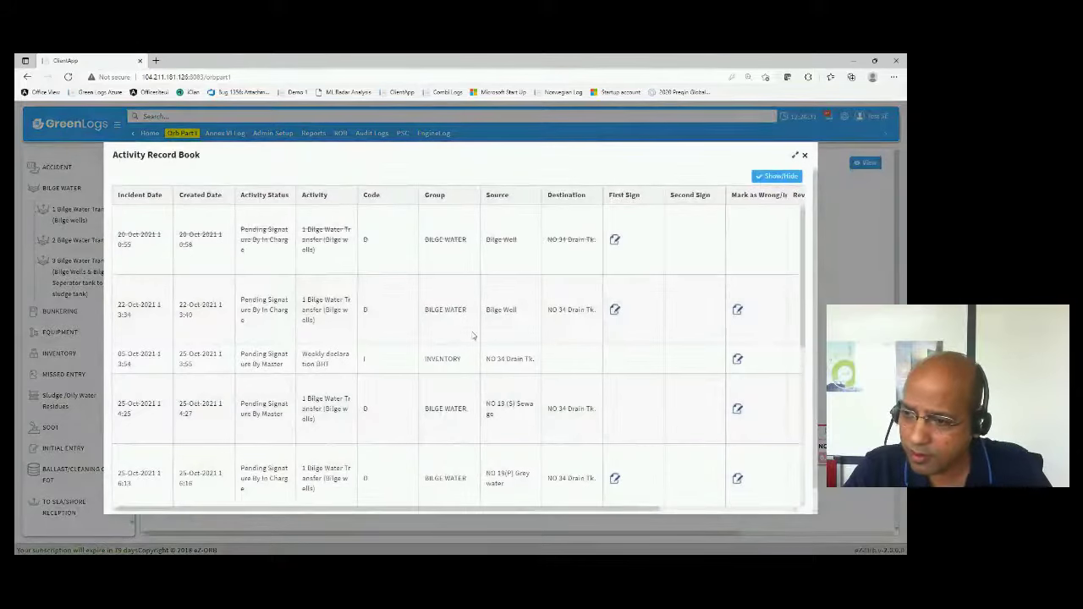
{"action": "scroll", "coordinate": [466, 348], "scroll_direction": "down", "scroll_amount": 5}
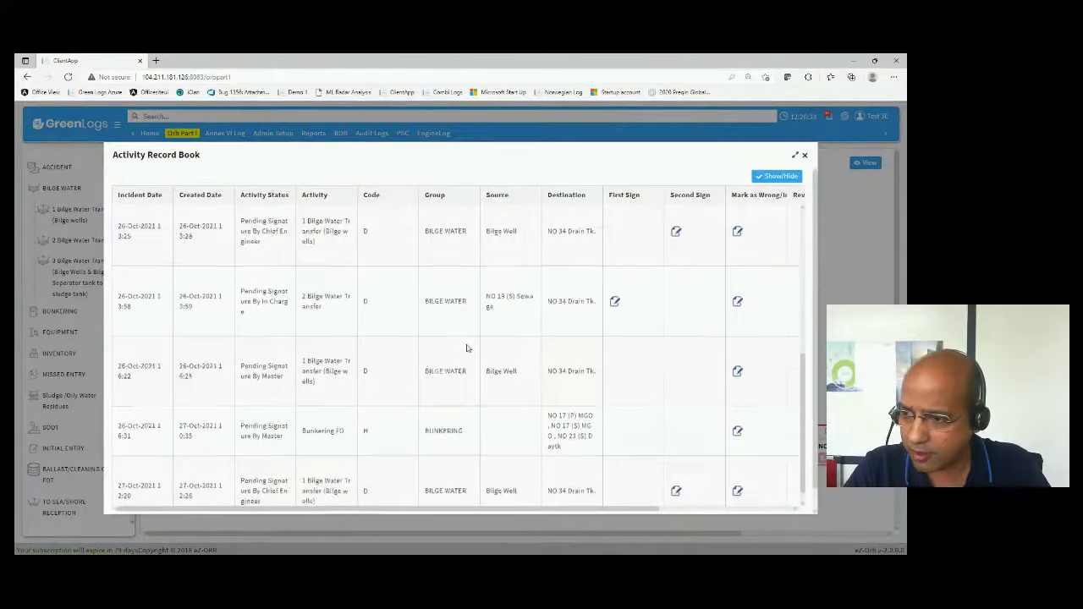
{"action": "scroll", "coordinate": [469, 345], "scroll_direction": "up", "scroll_amount": 5}
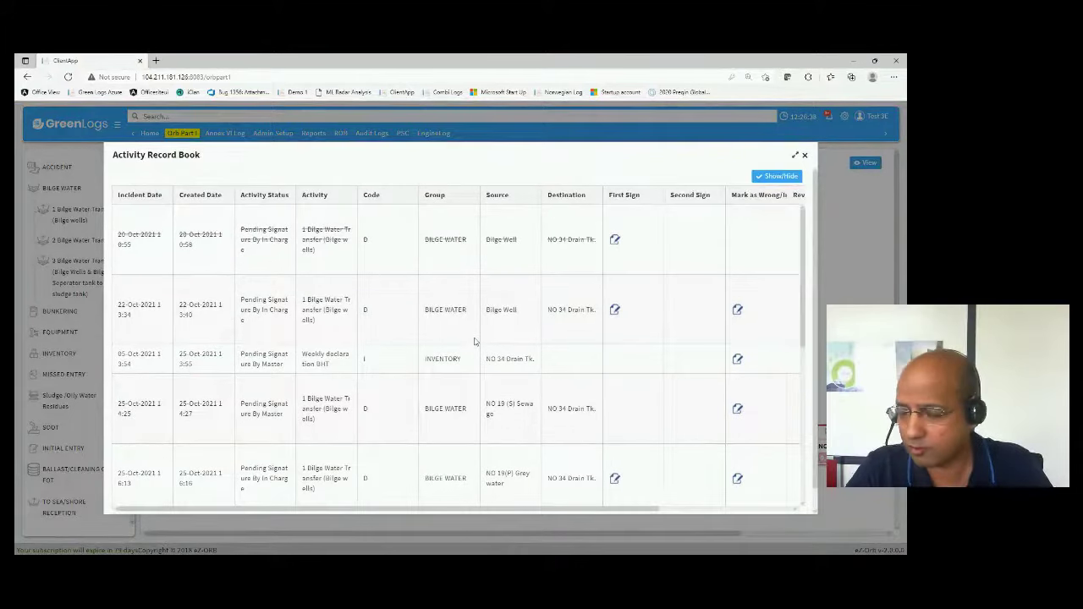
{"action": "left_click", "coordinate": [771, 175]}
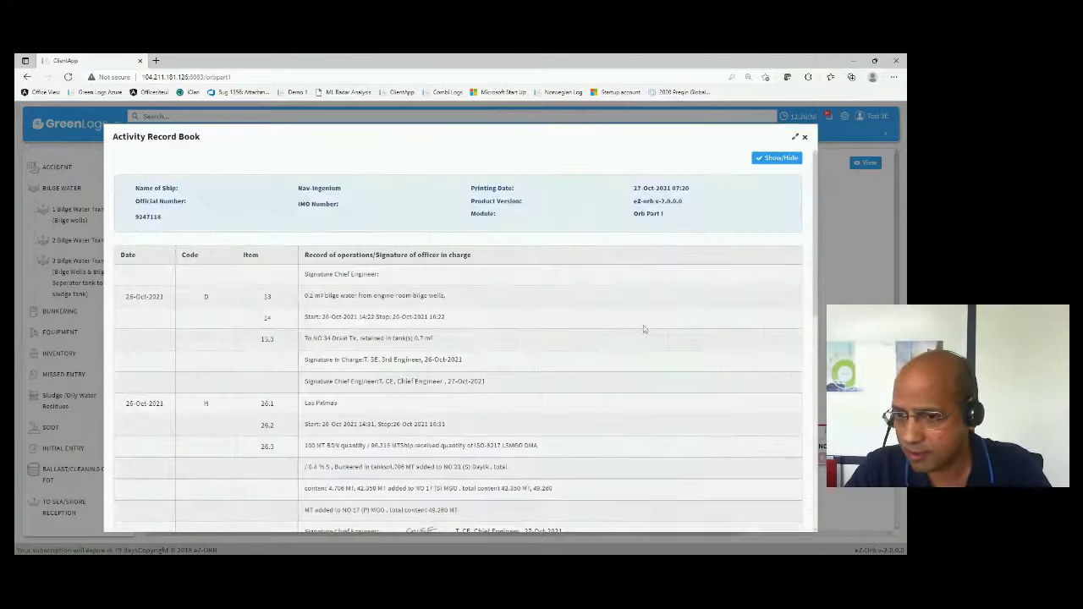
{"action": "scroll", "coordinate": [567, 366], "scroll_direction": "down", "scroll_amount": 3}
{"action": "scroll", "coordinate": [571, 365], "scroll_direction": "down", "scroll_amount": 5}
{"action": "scroll", "coordinate": [573, 363], "scroll_direction": "up", "scroll_amount": 5}
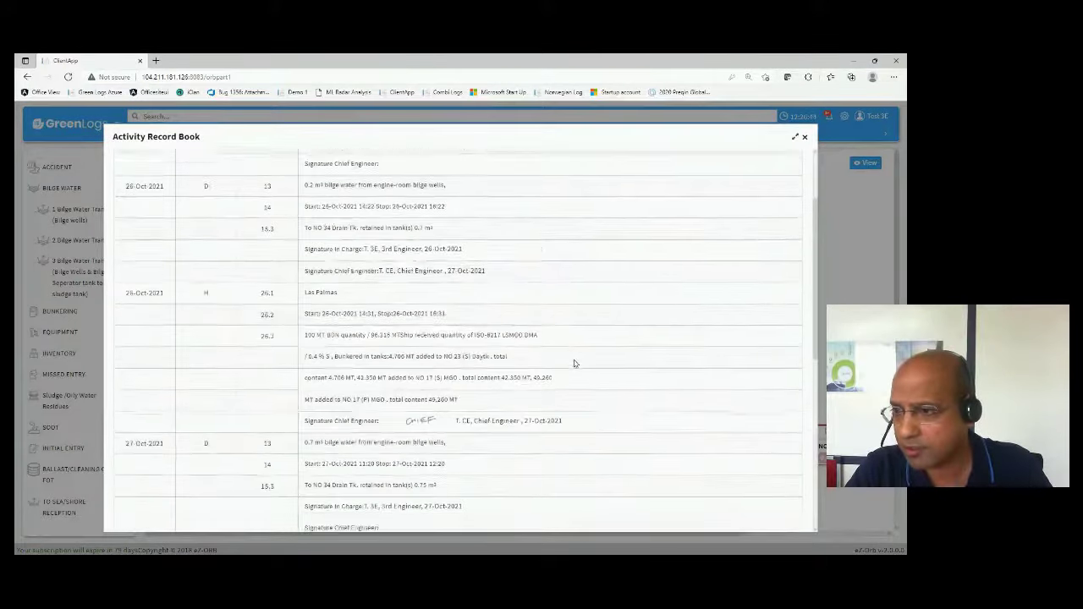
{"action": "scroll", "coordinate": [573, 363], "scroll_direction": "up", "scroll_amount": 2}
{"action": "scroll", "coordinate": [575, 364], "scroll_direction": "down", "scroll_amount": 8}
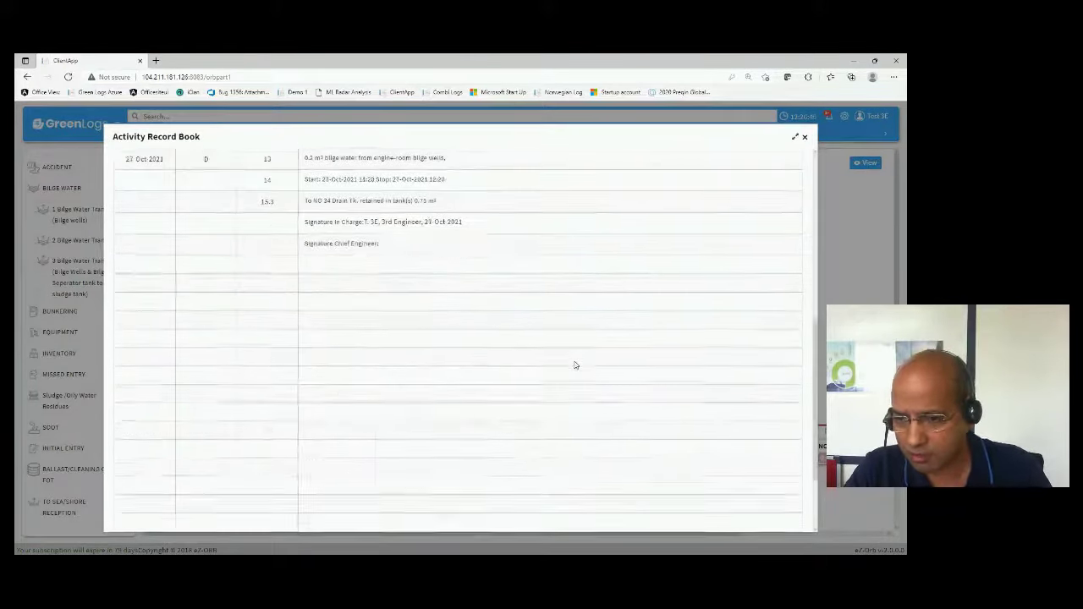
{"action": "left_click", "coordinate": [453, 501]}
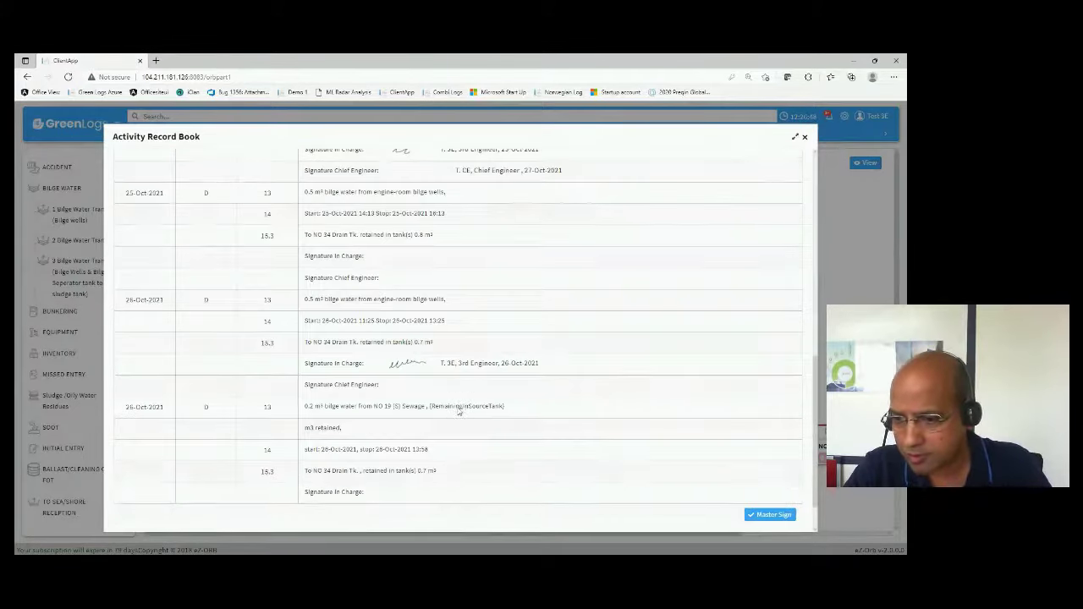
- Attempt a Master Sign, acknowledge the 'login as Master' message, and close the record book
{"action": "scroll", "coordinate": [459, 406], "scroll_direction": "down", "scroll_amount": 1}
{"action": "scroll", "coordinate": [459, 406], "scroll_direction": "up", "scroll_amount": 2}
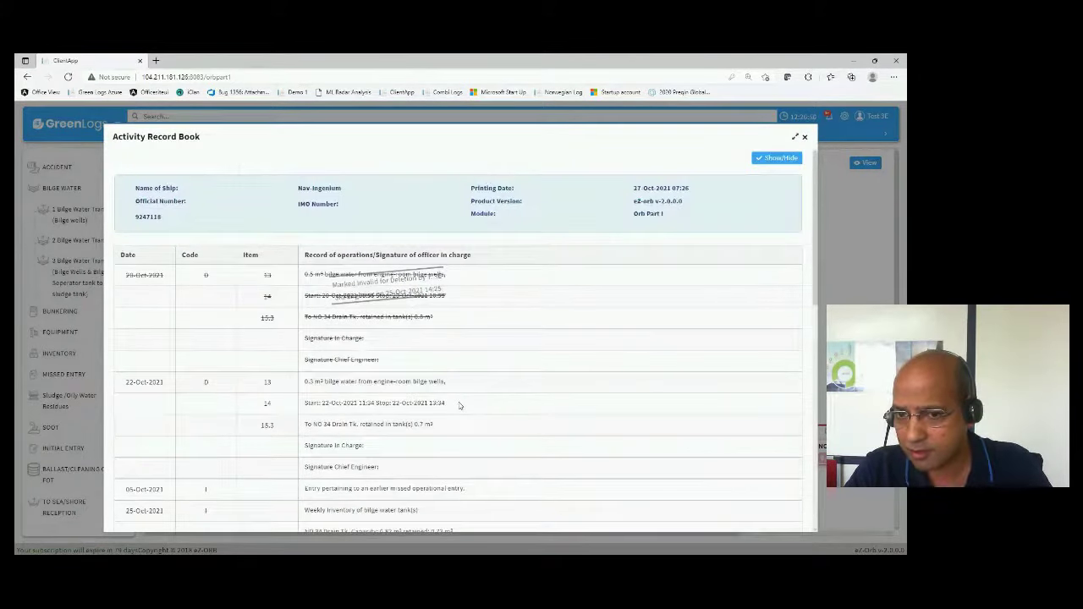
{"action": "scroll", "coordinate": [460, 406], "scroll_direction": "down", "scroll_amount": 1}
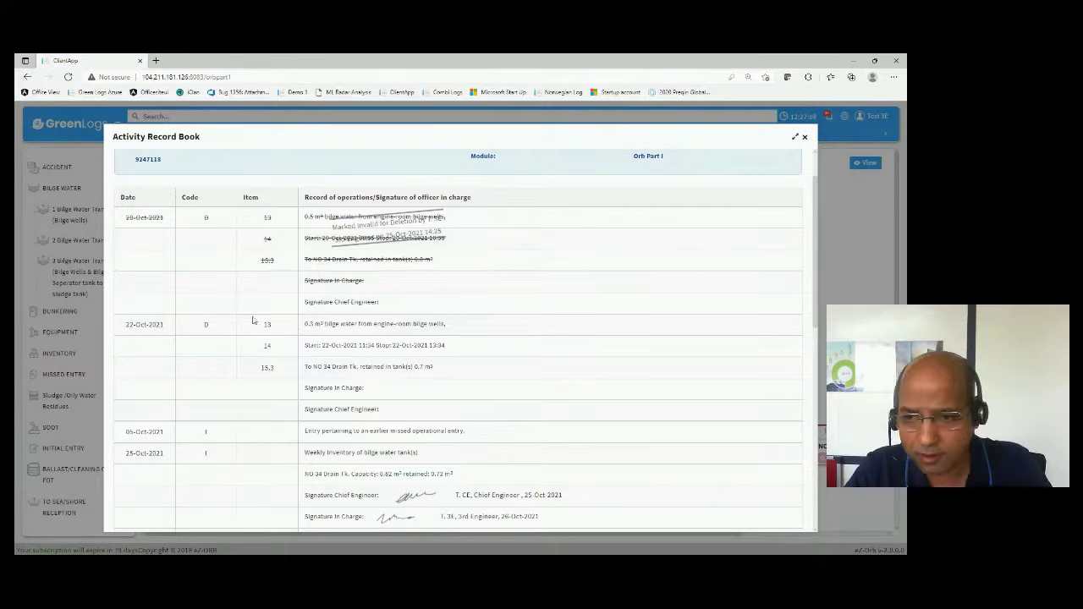
{"action": "scroll", "coordinate": [438, 315], "scroll_direction": "down", "scroll_amount": 2}
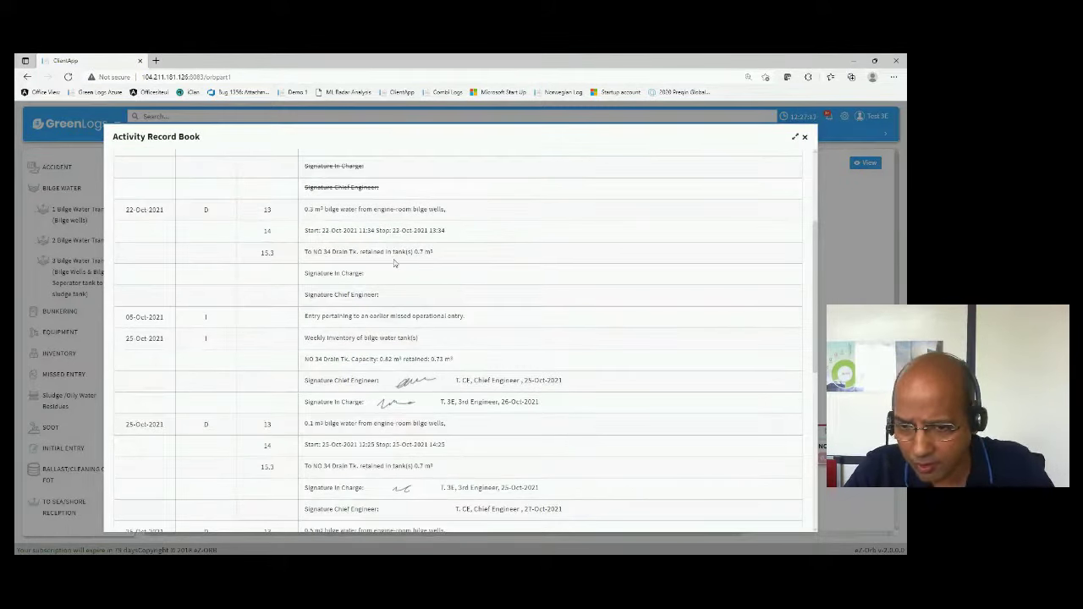
{"action": "scroll", "coordinate": [393, 263], "scroll_direction": "down", "scroll_amount": 2}
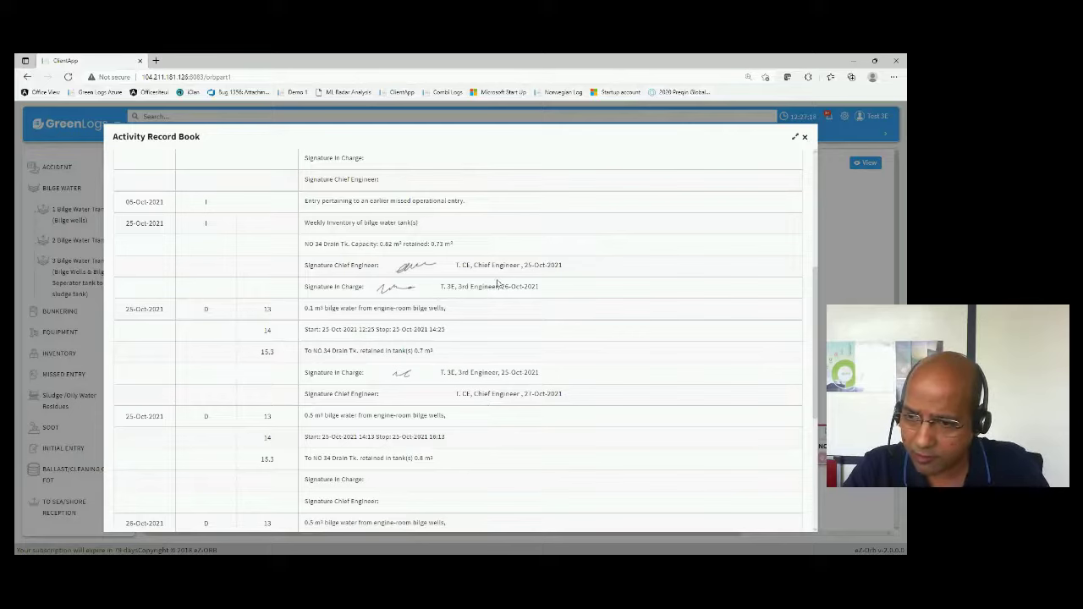
{"action": "scroll", "coordinate": [524, 260], "scroll_direction": "down", "scroll_amount": 2}
{"action": "scroll", "coordinate": [519, 250], "scroll_direction": "down", "scroll_amount": 2}
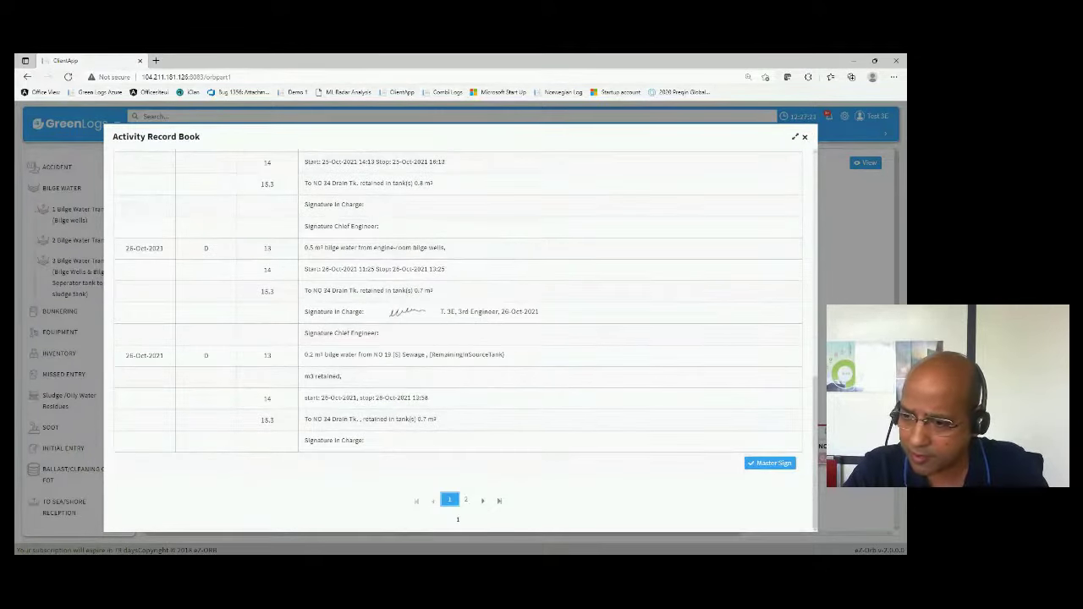
{"action": "left_click", "coordinate": [768, 464]}
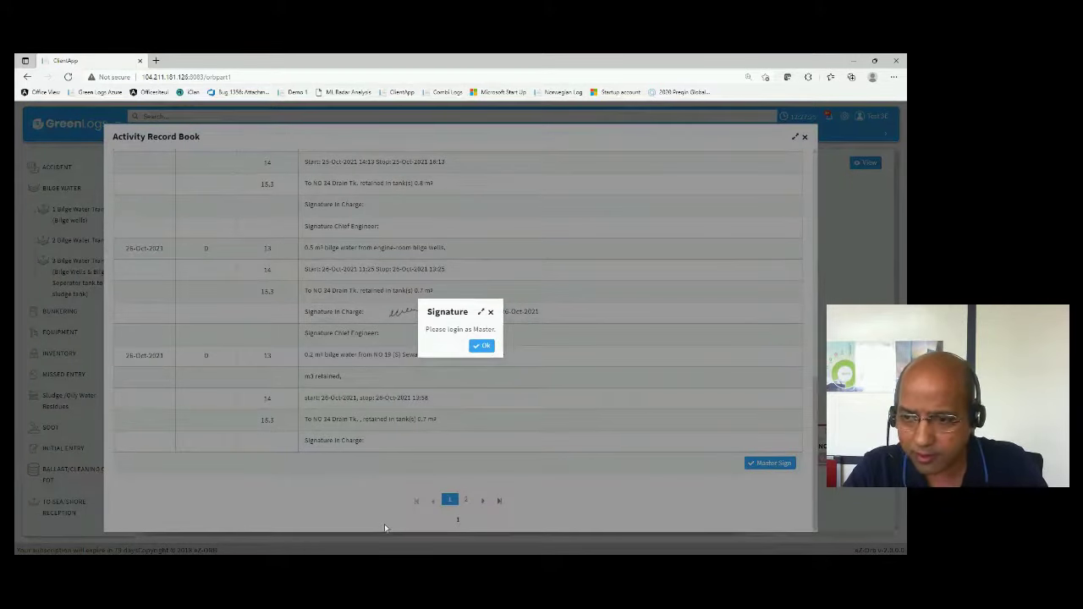
{"action": "left_click", "coordinate": [490, 313]}
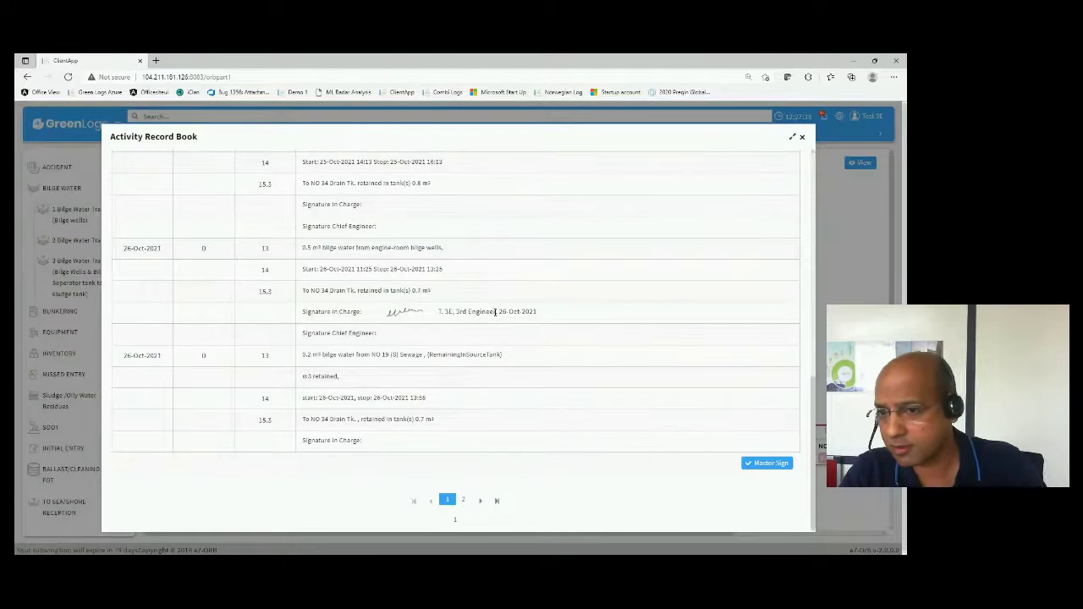
{"action": "left_click", "coordinate": [802, 138]}
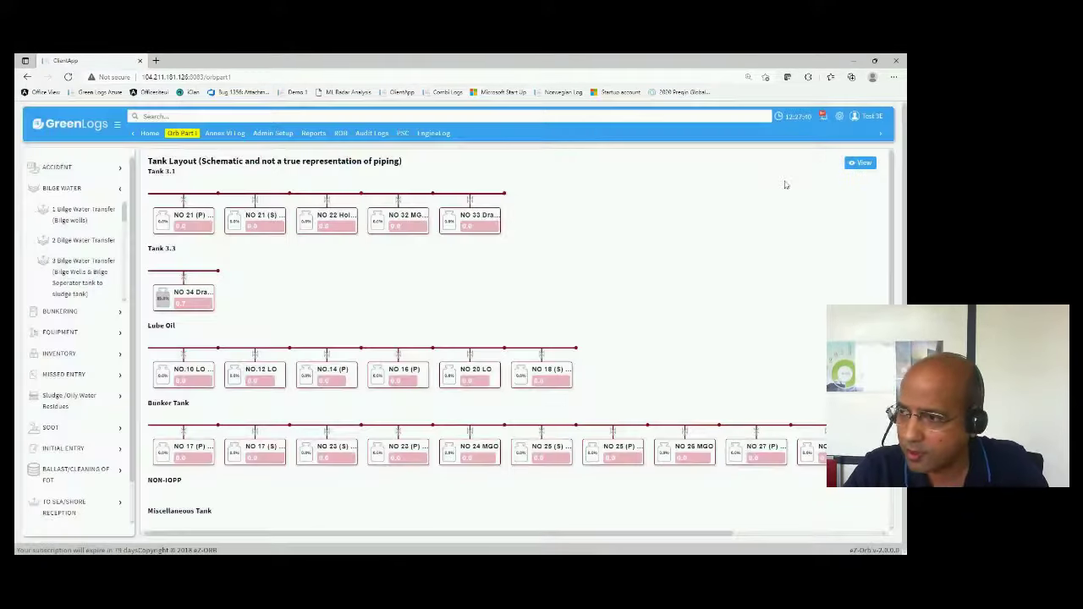
- Open Reports and switch the Activity Record Book to its printable Show/Hide view
{"action": "left_click", "coordinate": [314, 135]}
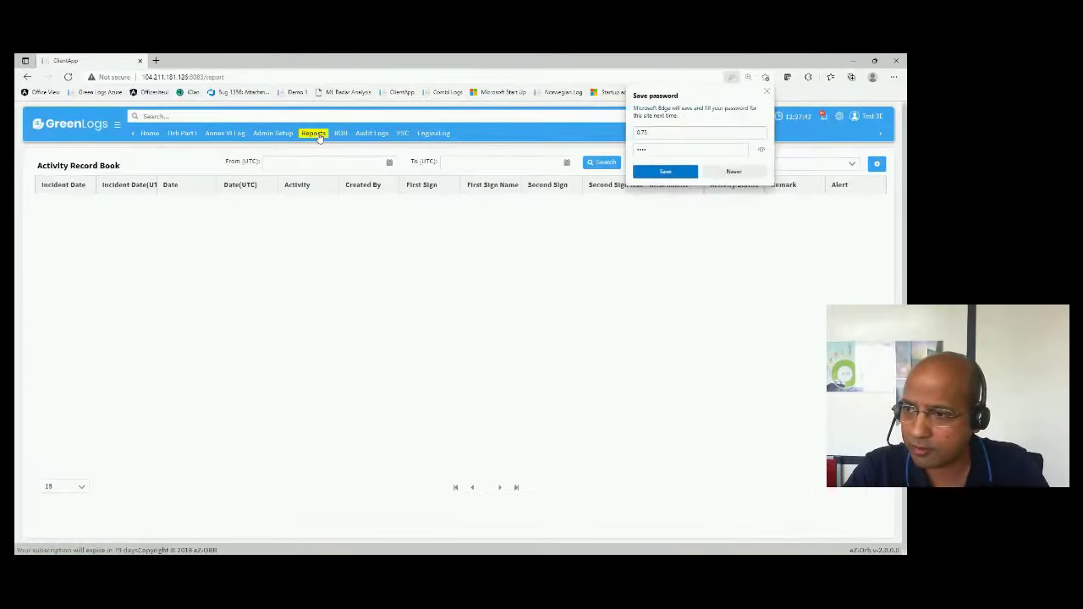
{"action": "left_click", "coordinate": [767, 91]}
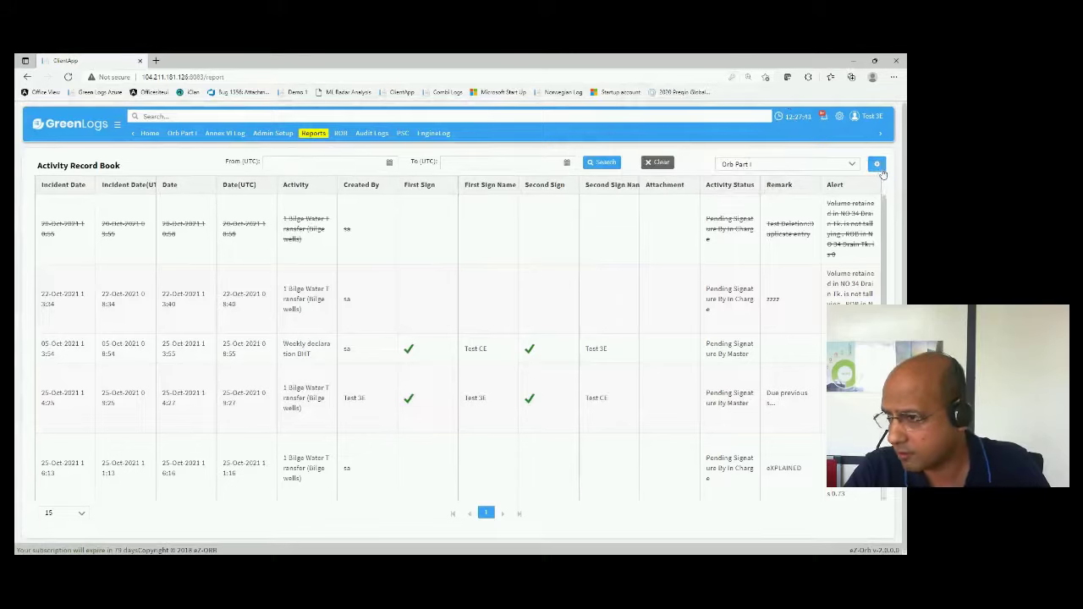
{"action": "left_click", "coordinate": [876, 163]}
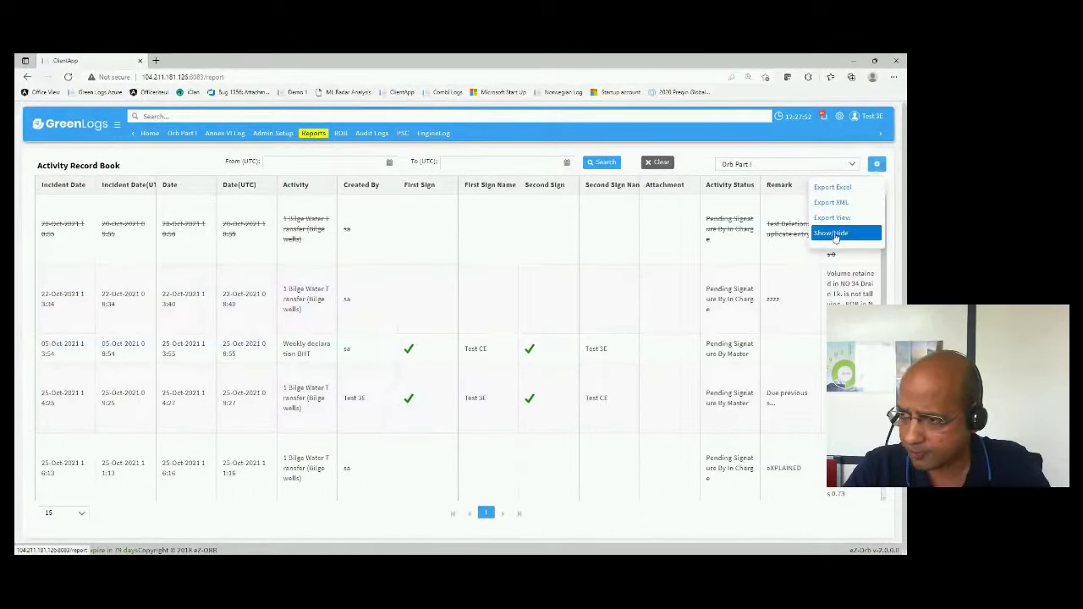
{"action": "left_click", "coordinate": [833, 233]}
{"action": "left_click", "coordinate": [871, 164]}
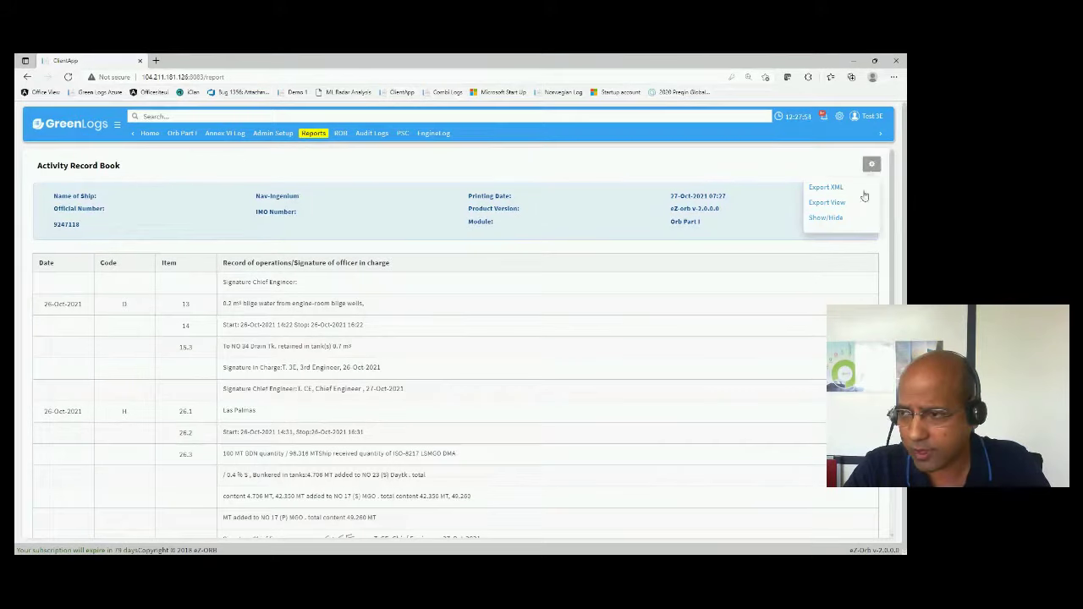
- Export the report view to PDF and open the downloaded file
{"action": "left_click", "coordinate": [840, 204]}
{"action": "left_click", "coordinate": [454, 345]}
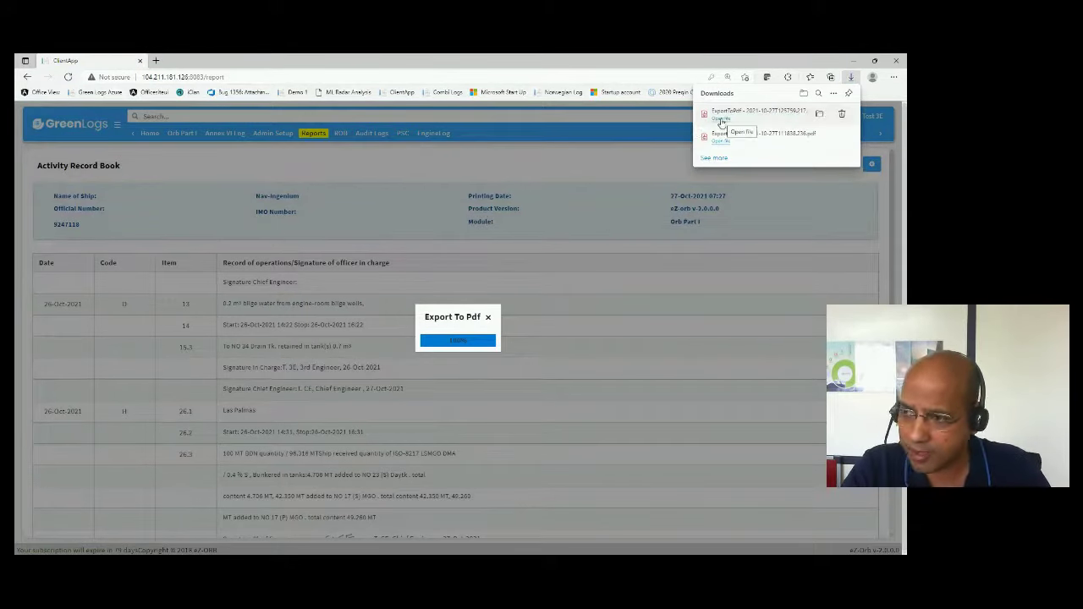
{"action": "left_click", "coordinate": [721, 119]}
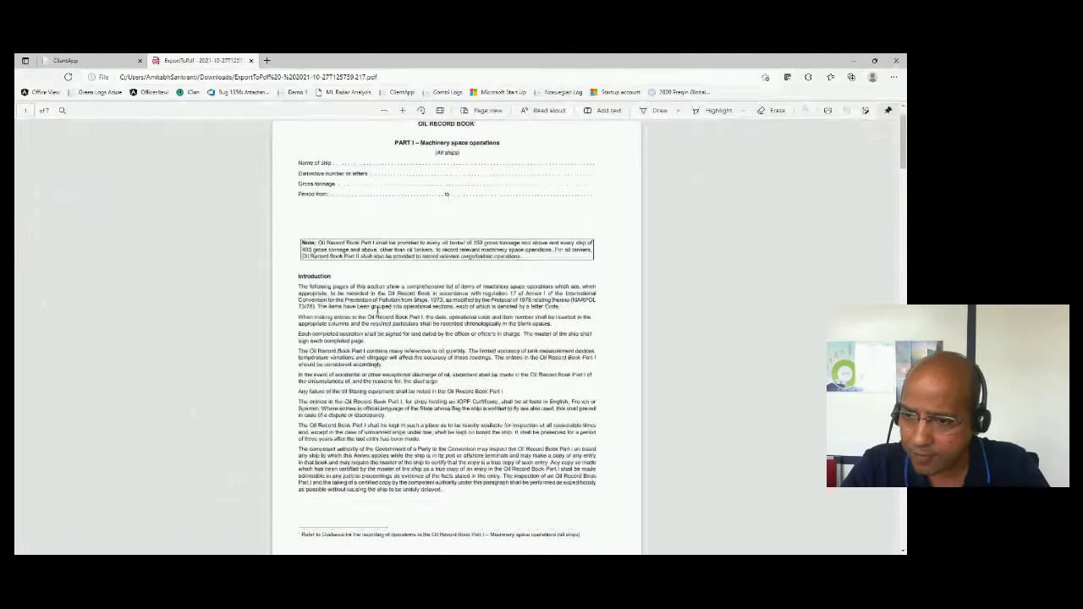
{"action": "scroll", "coordinate": [379, 308], "scroll_direction": "down", "scroll_amount": 5}
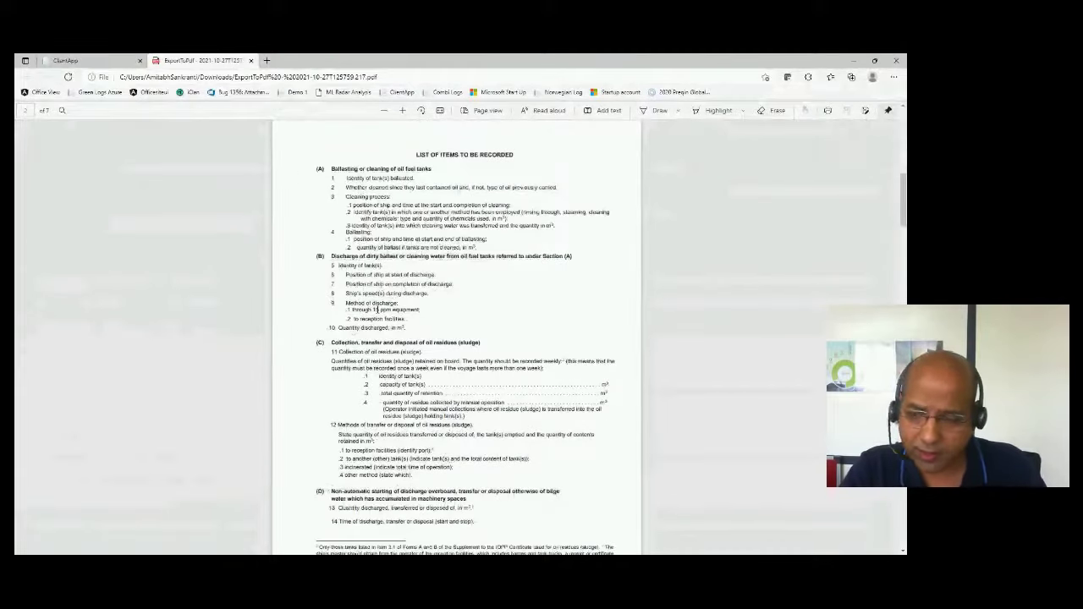
{"action": "scroll", "coordinate": [376, 306], "scroll_direction": "down", "scroll_amount": 5}
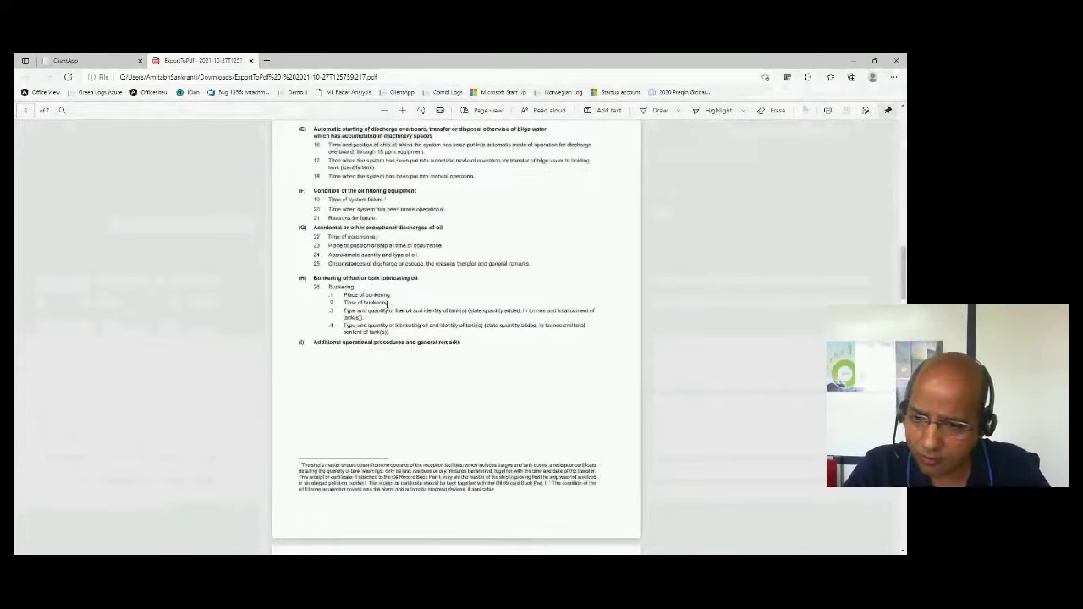
{"action": "scroll", "coordinate": [387, 303], "scroll_direction": "down", "scroll_amount": 4}
{"action": "scroll", "coordinate": [386, 304], "scroll_direction": "up", "scroll_amount": 4}
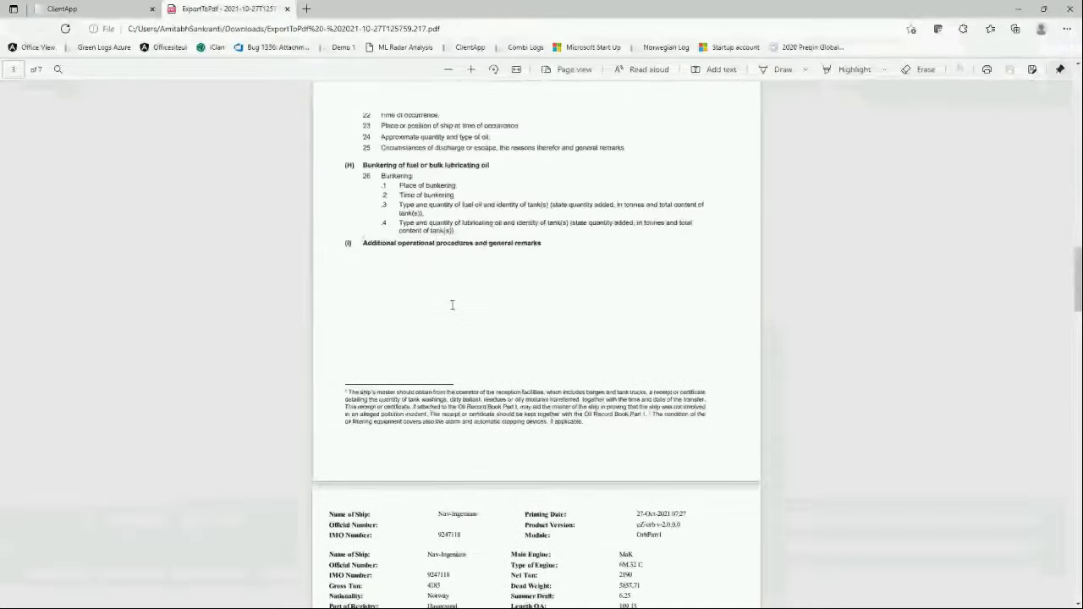
{"action": "scroll", "coordinate": [451, 305], "scroll_direction": "up", "scroll_amount": 6}
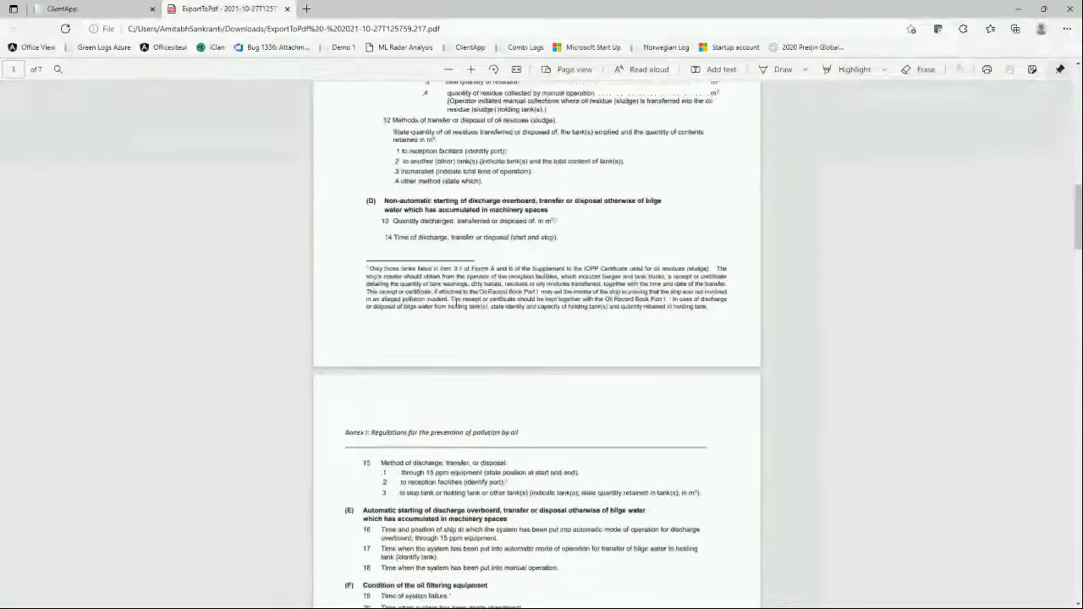
{"action": "scroll", "coordinate": [454, 302], "scroll_direction": "down", "scroll_amount": 1}
{"action": "scroll", "coordinate": [454, 303], "scroll_direction": "down", "scroll_amount": 2}
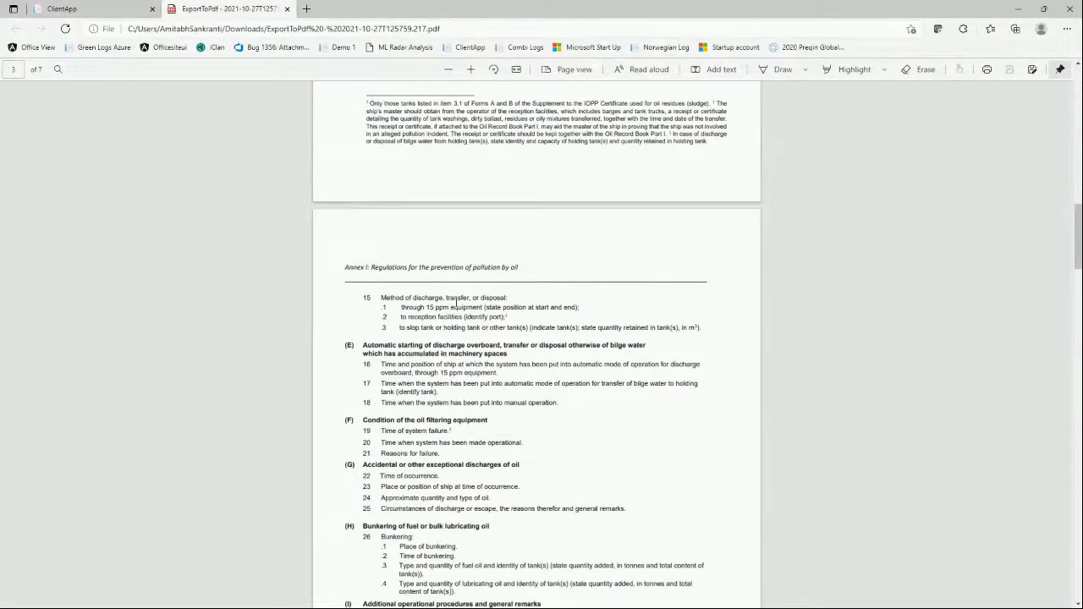
{"action": "scroll", "coordinate": [455, 302], "scroll_direction": "down", "scroll_amount": 3}
{"action": "scroll", "coordinate": [455, 302], "scroll_direction": "down", "scroll_amount": 10}
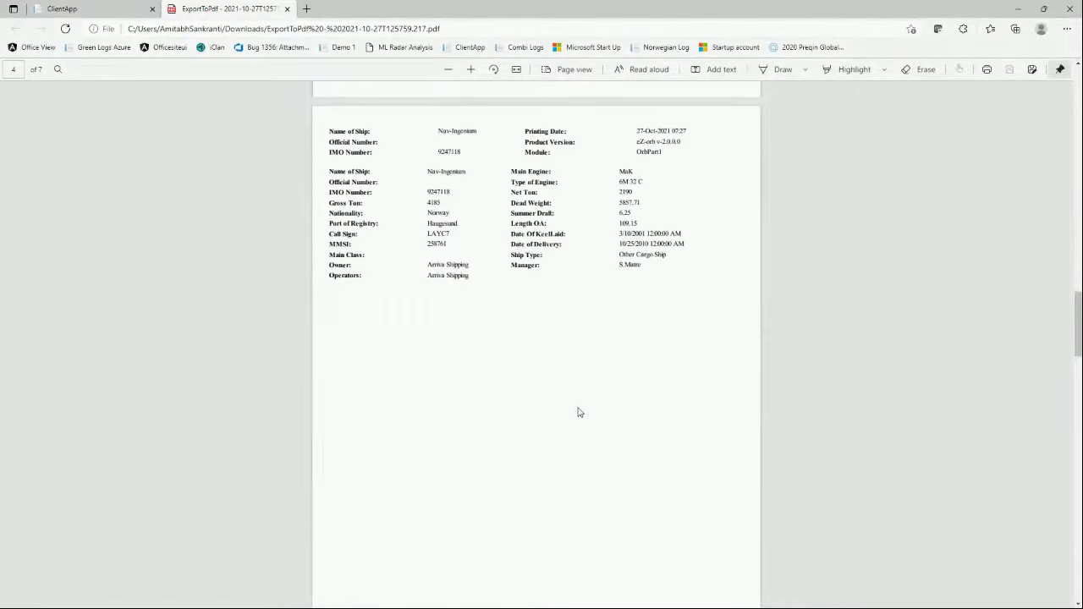
{"action": "scroll", "coordinate": [578, 411], "scroll_direction": "down", "scroll_amount": 6}
{"action": "scroll", "coordinate": [578, 408], "scroll_direction": "down", "scroll_amount": 2}
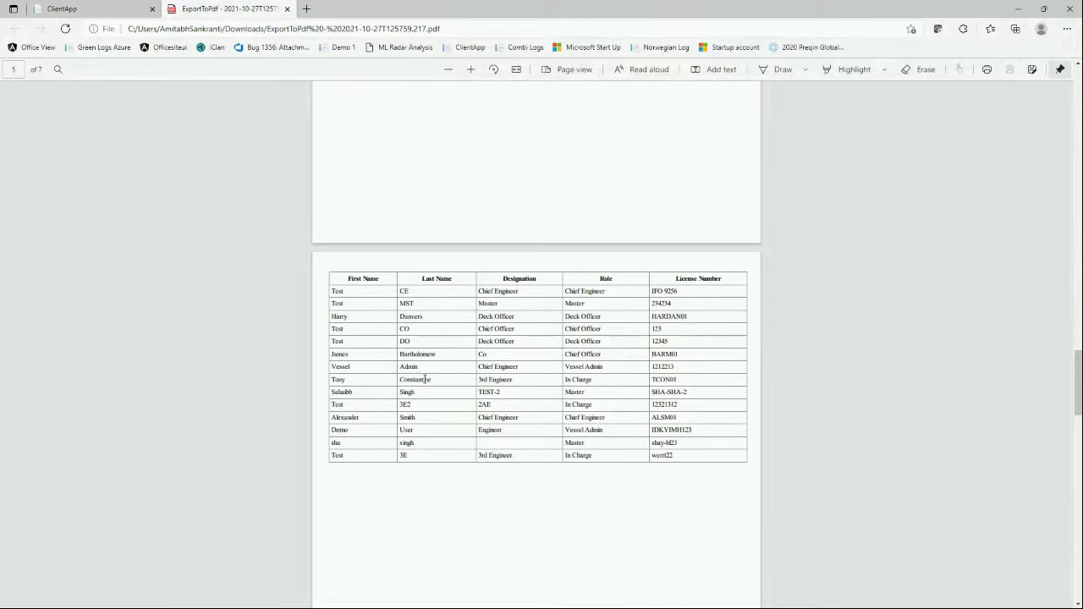
{"action": "scroll", "coordinate": [595, 403], "scroll_direction": "down", "scroll_amount": 10}
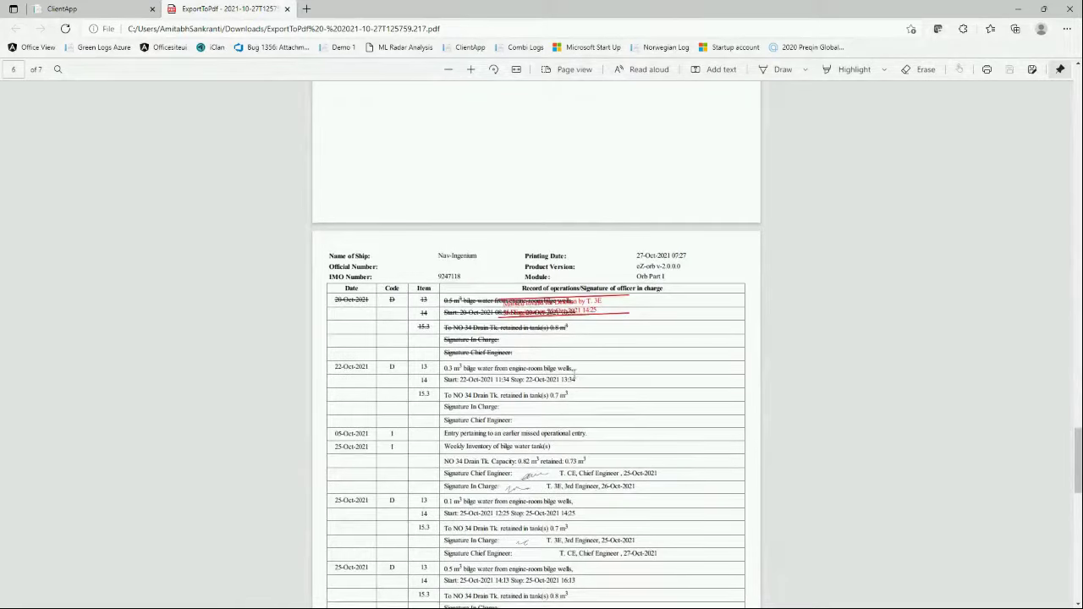
{"action": "scroll", "coordinate": [575, 375], "scroll_direction": "down", "scroll_amount": 2}
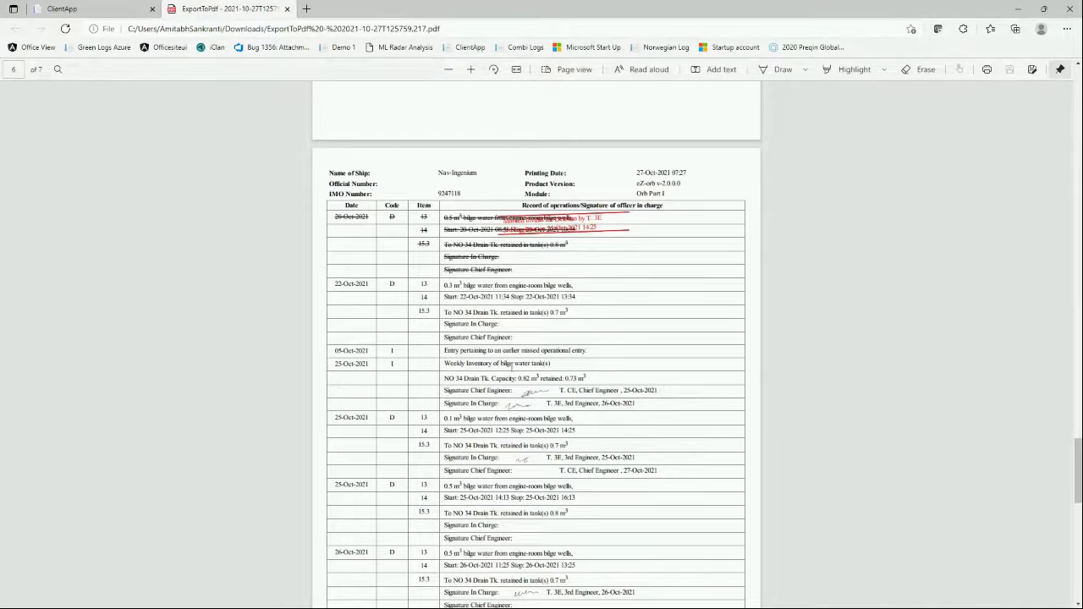
{"action": "scroll", "coordinate": [496, 368], "scroll_direction": "down", "scroll_amount": 6}
{"action": "scroll", "coordinate": [507, 361], "scroll_direction": "down", "scroll_amount": 6}
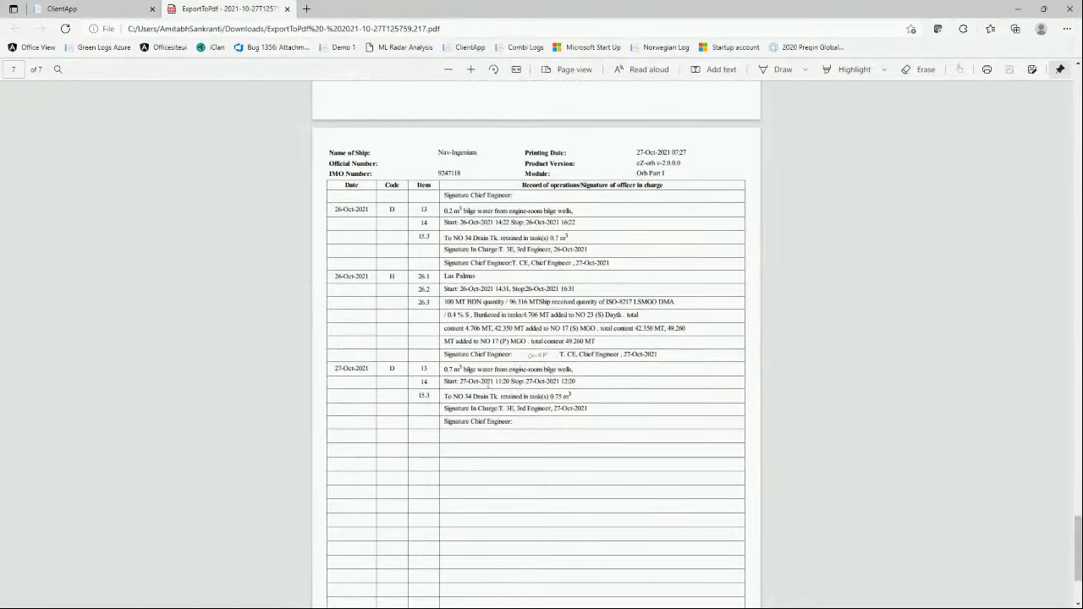
{"action": "scroll", "coordinate": [485, 376], "scroll_direction": "up", "scroll_amount": 20}
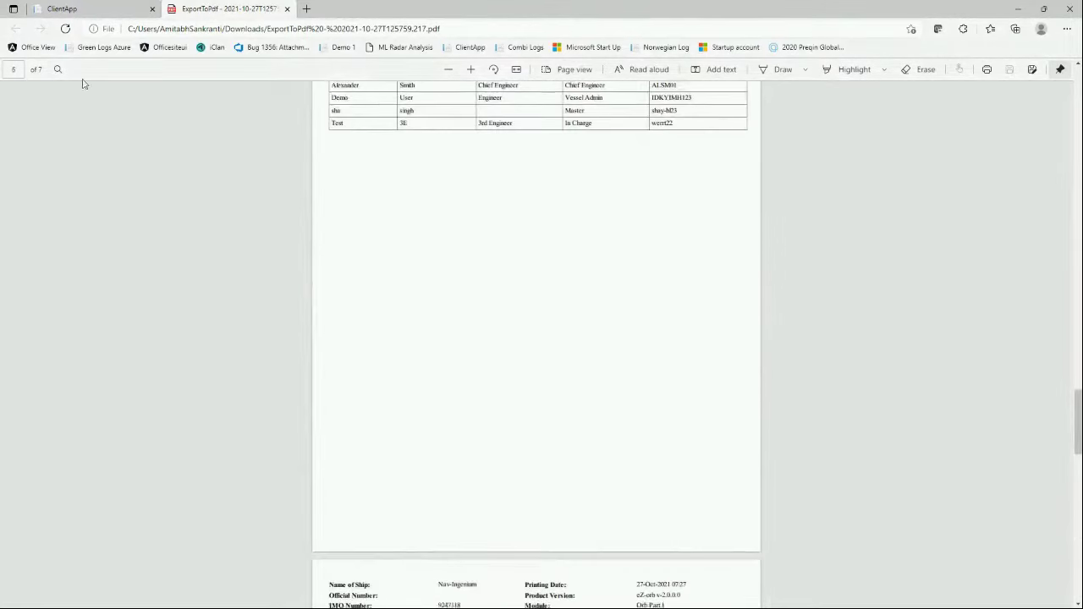
- Close the PDF tab and export dialog, then sign out of the current account
{"action": "left_click", "coordinate": [287, 9]}
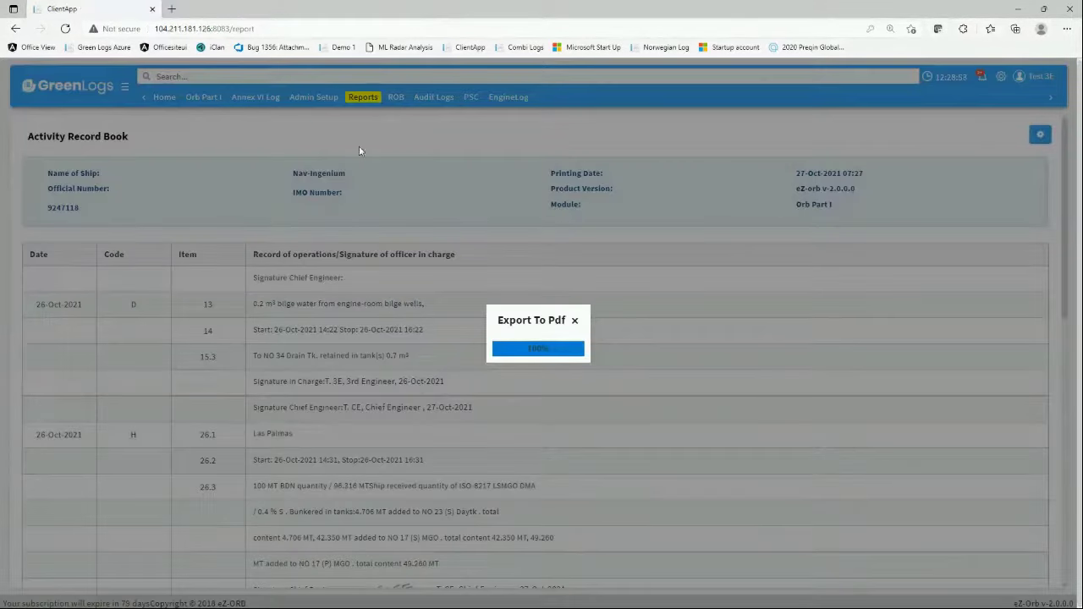
{"action": "left_click", "coordinate": [573, 322]}
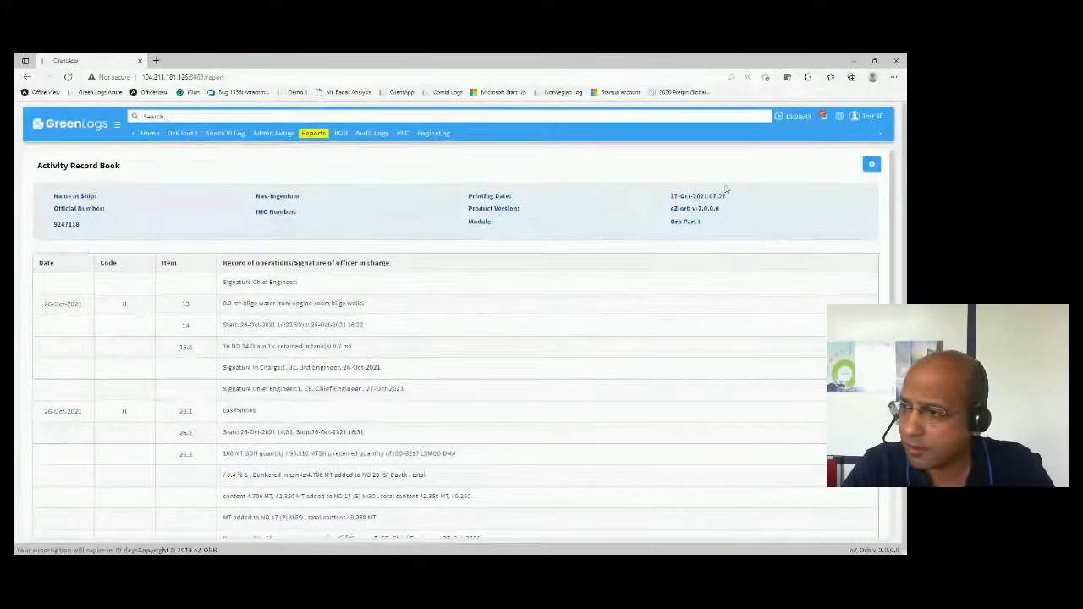
{"action": "left_click", "coordinate": [871, 118]}
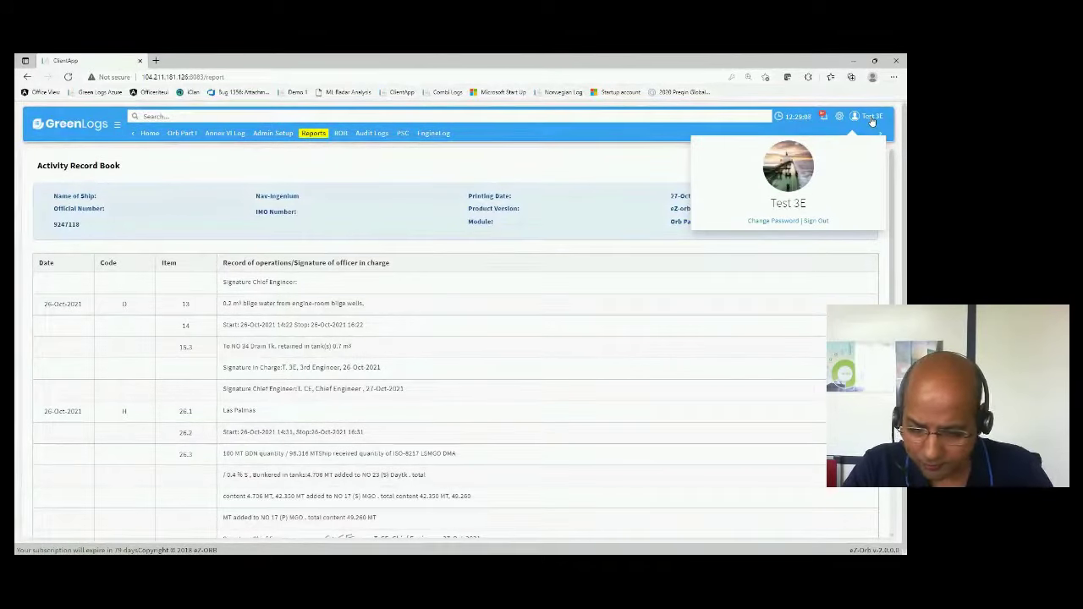
{"action": "left_click", "coordinate": [816, 221]}
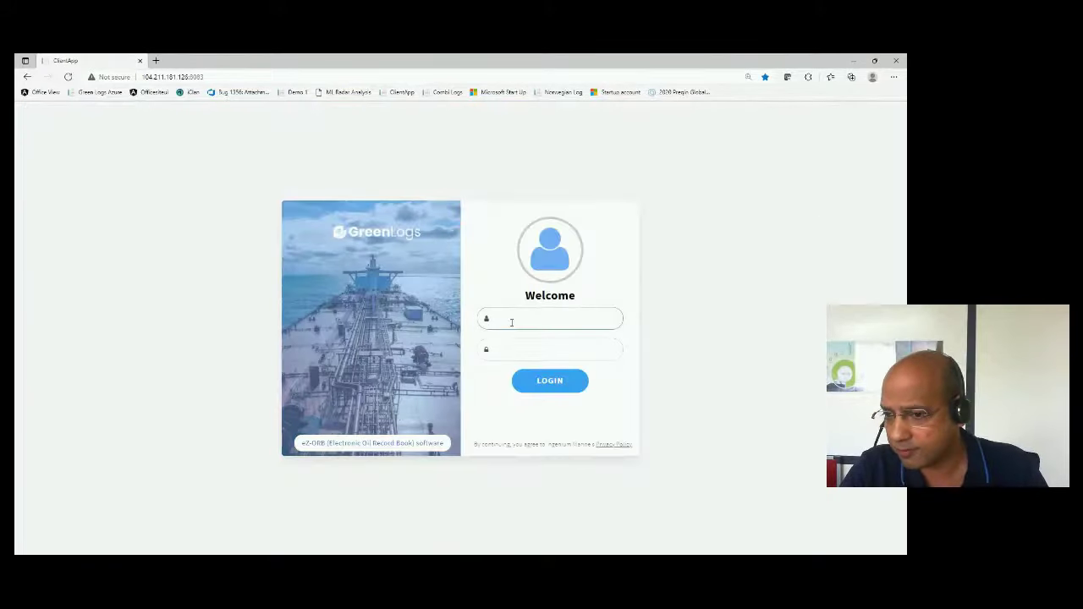
- Log in as a different user with that account's username and password
{"action": "left_click", "coordinate": [512, 318]}
{"action": "type", "text": "ce"}
{"action": "key", "text": "Tab"}
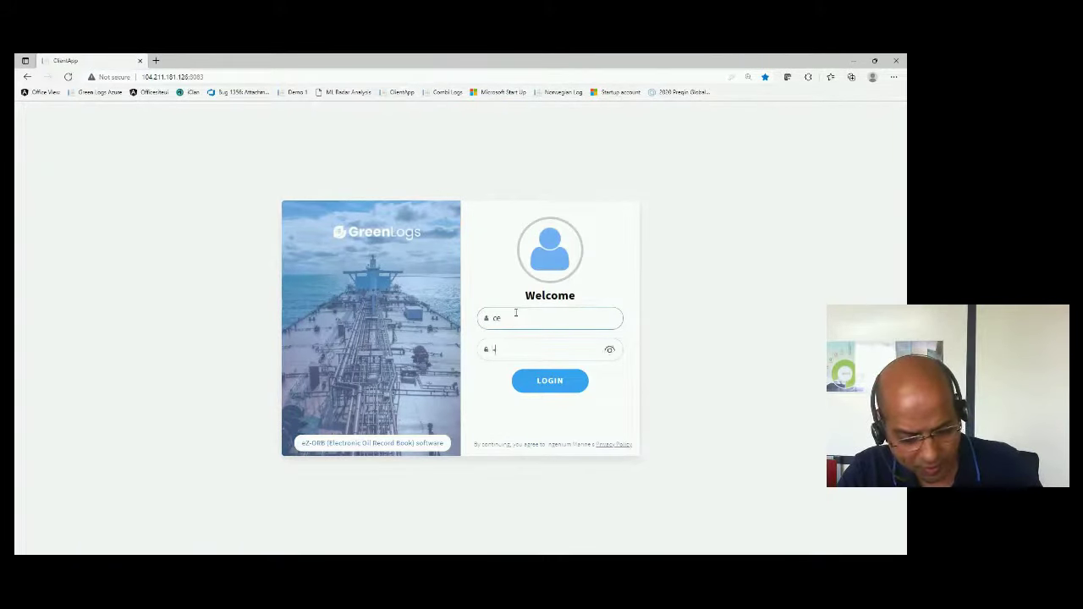
{"action": "left_click", "coordinate": [556, 382]}
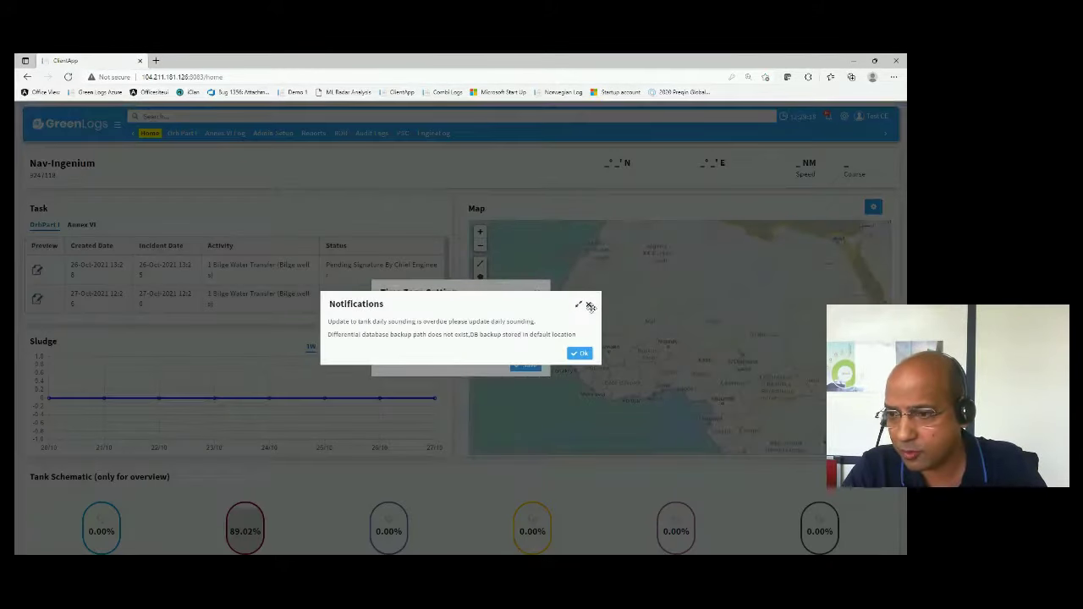
- Dismiss the notifications and time zone prompts, then preview the first pending bilge water entry
{"action": "left_click", "coordinate": [586, 303]}
{"action": "left_click", "coordinate": [535, 292]}
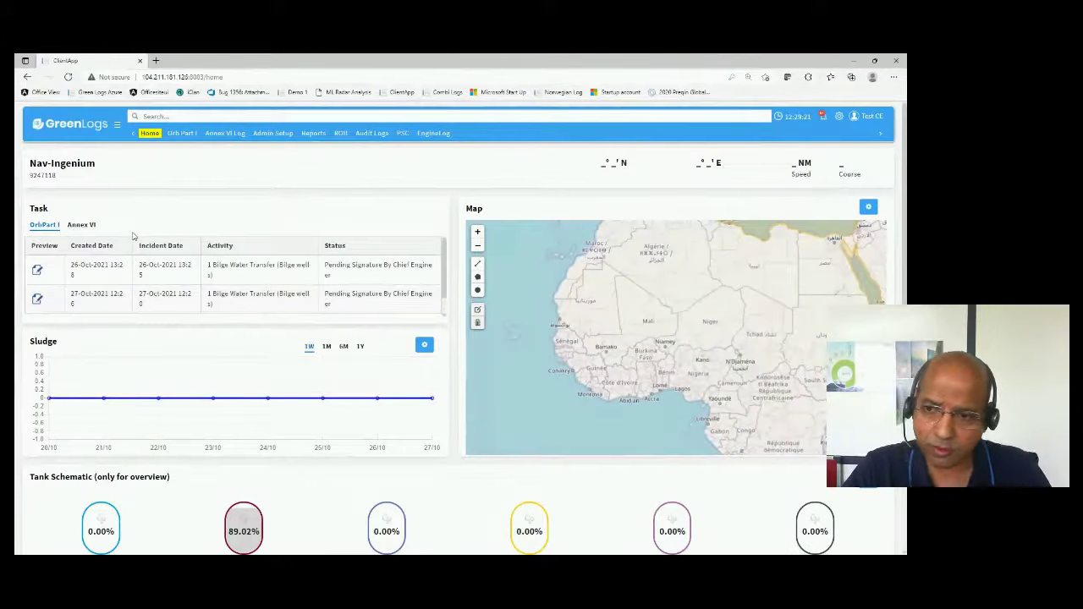
{"action": "scroll", "coordinate": [199, 285], "scroll_direction": "down", "scroll_amount": 2}
{"action": "scroll", "coordinate": [254, 285], "scroll_direction": "up", "scroll_amount": 2}
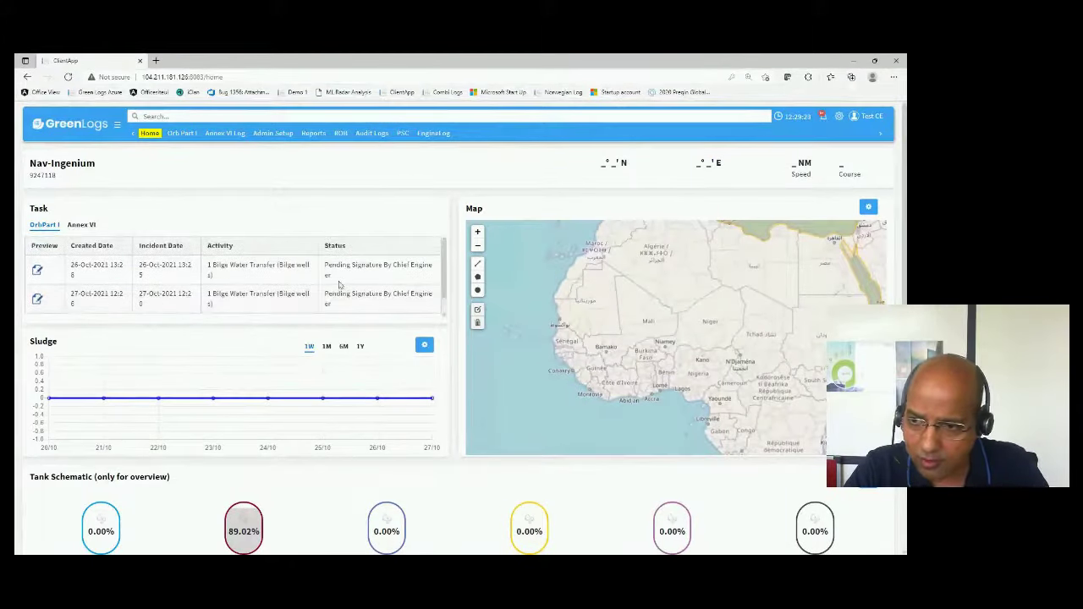
{"action": "key", "text": "ctrl+minus"}
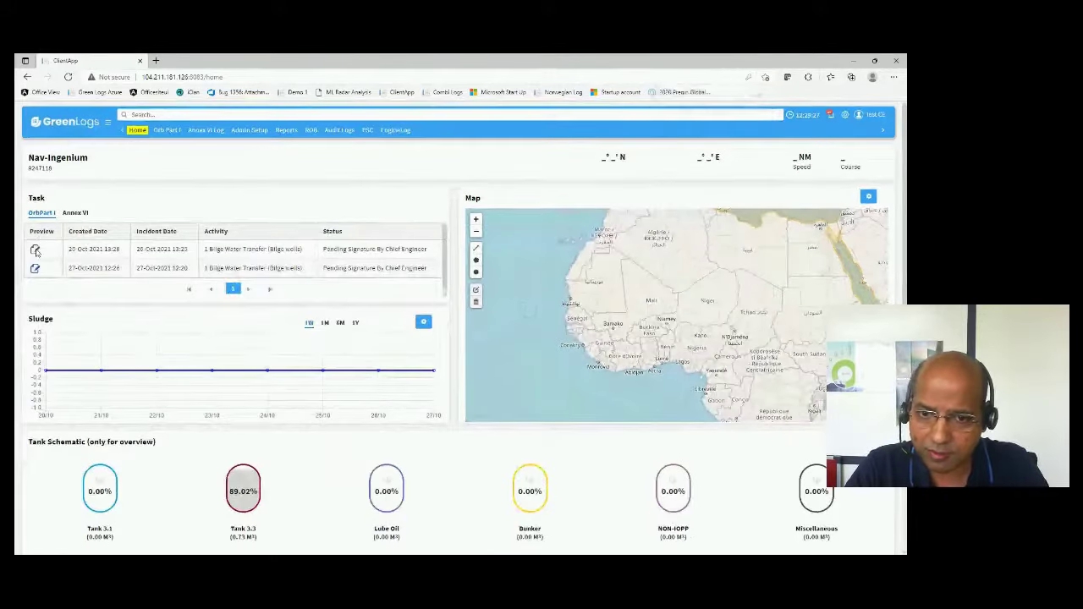
{"action": "left_click", "coordinate": [36, 250]}
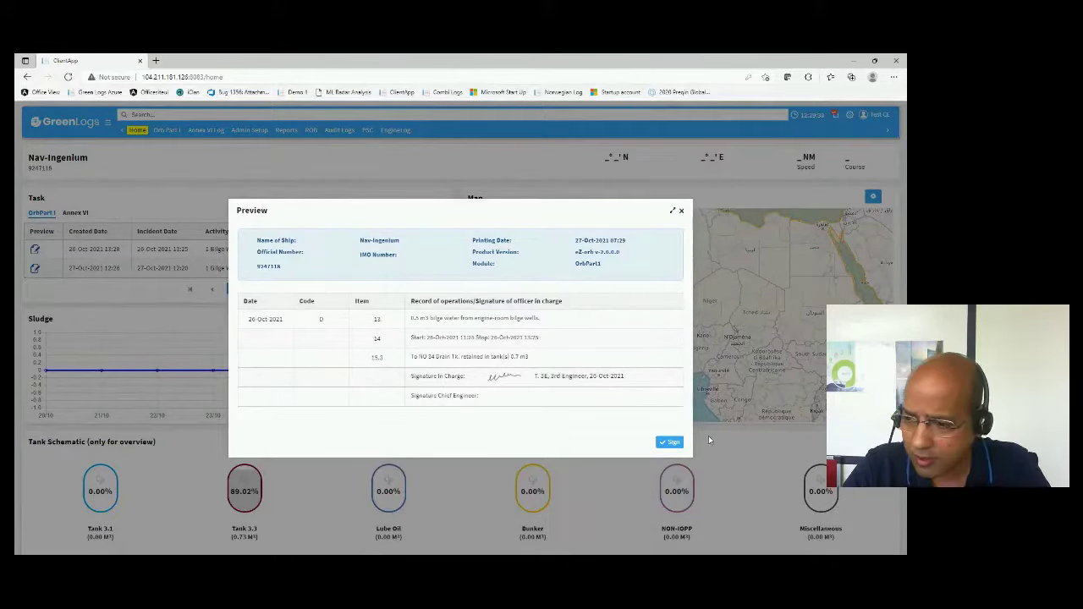
- Sign off the 26-Oct-2021 entry with a drawn signature and password authentication
{"action": "left_click", "coordinate": [671, 443]}
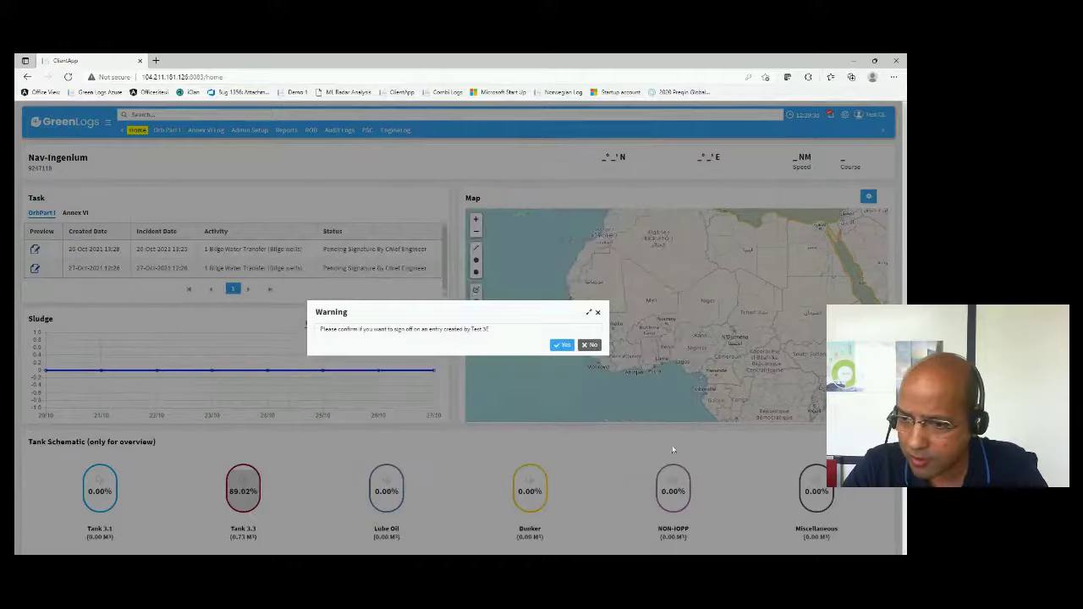
{"action": "left_click", "coordinate": [562, 345]}
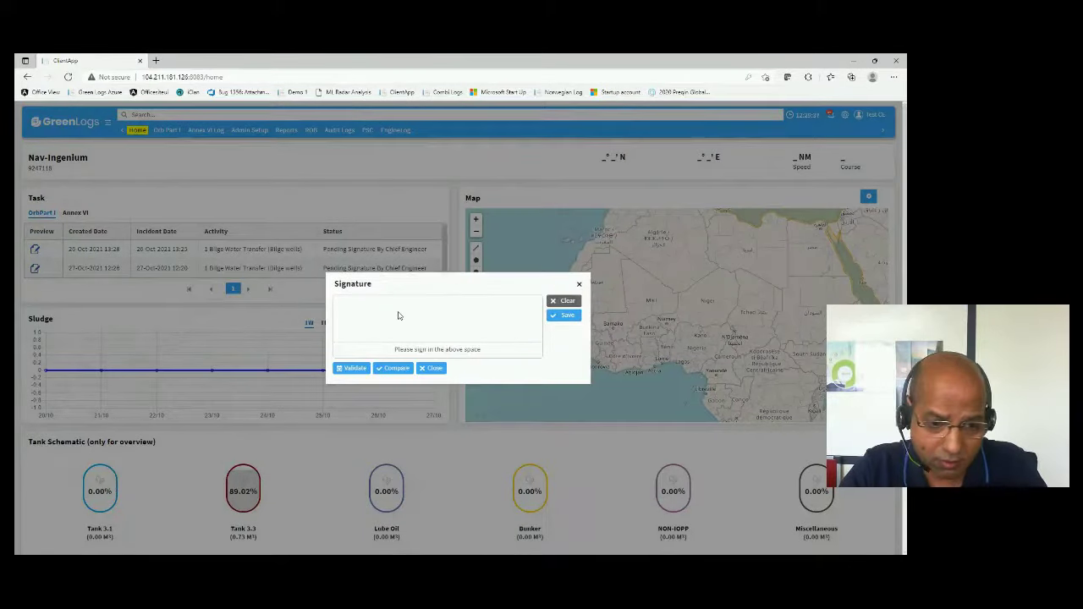
{"action": "mouse_move", "coordinate": [389, 330]}
{"action": "left_mouse_down"}
{"action": "mouse_move", "coordinate": [398, 317]}
{"action": "mouse_move", "coordinate": [448, 333]}
{"action": "mouse_move", "coordinate": [458, 316]}
{"action": "mouse_move", "coordinate": [472, 323]}
{"action": "left_mouse_up"}
{"action": "left_click", "coordinate": [572, 317]}
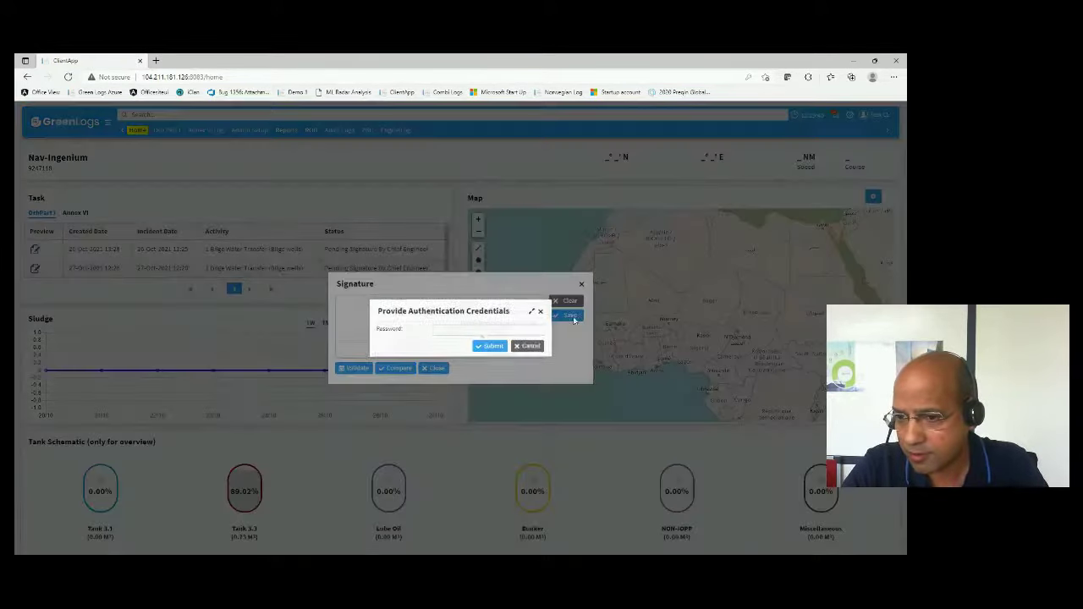
{"action": "left_click", "coordinate": [446, 332]}
{"action": "type", "text": "***"}
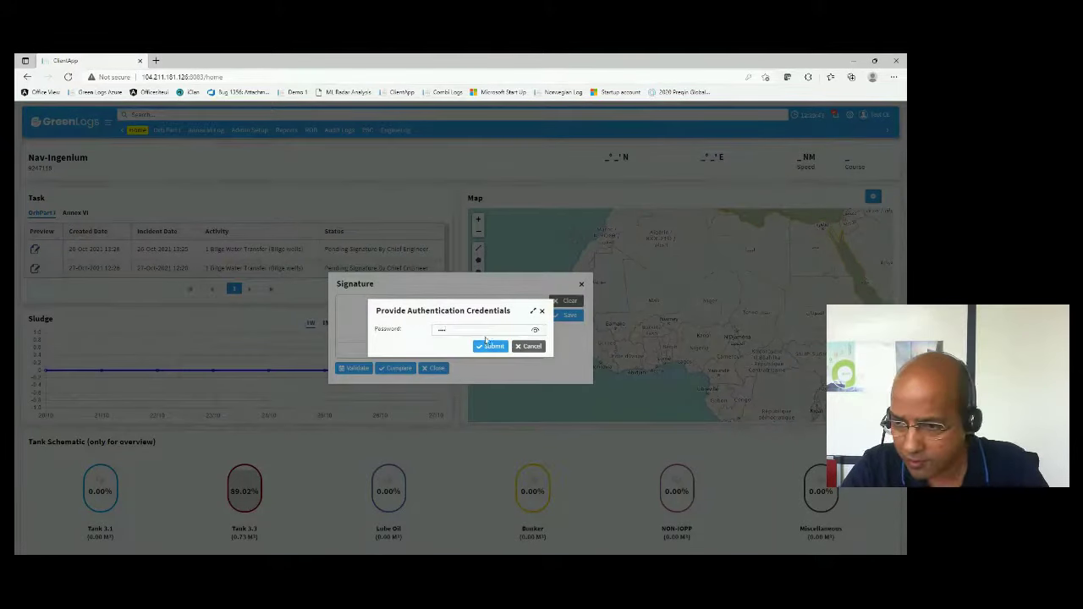
{"action": "left_click", "coordinate": [492, 348]}
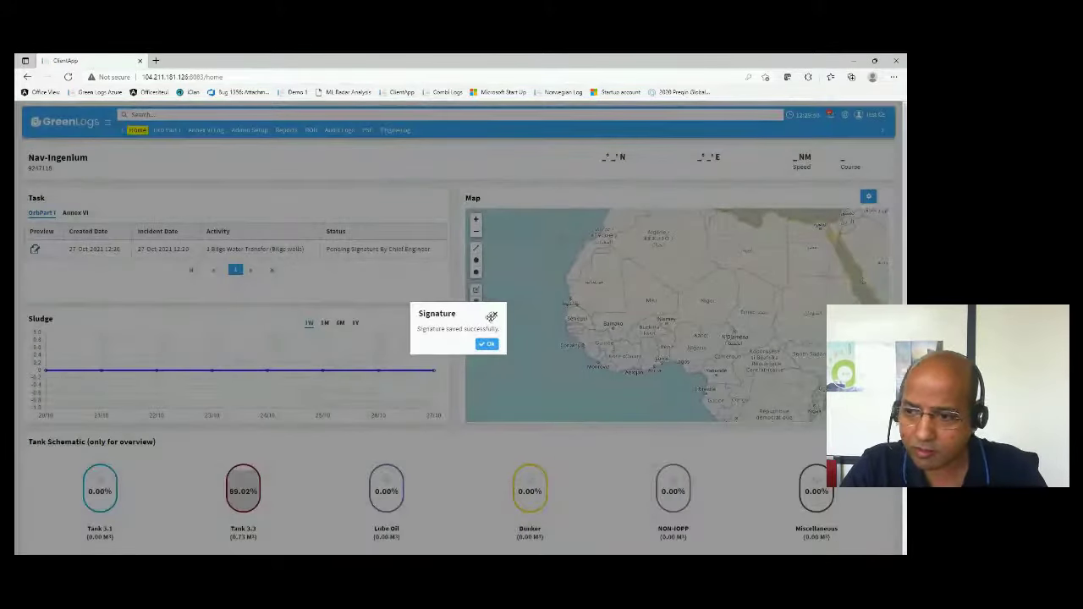
{"action": "left_click", "coordinate": [494, 315]}
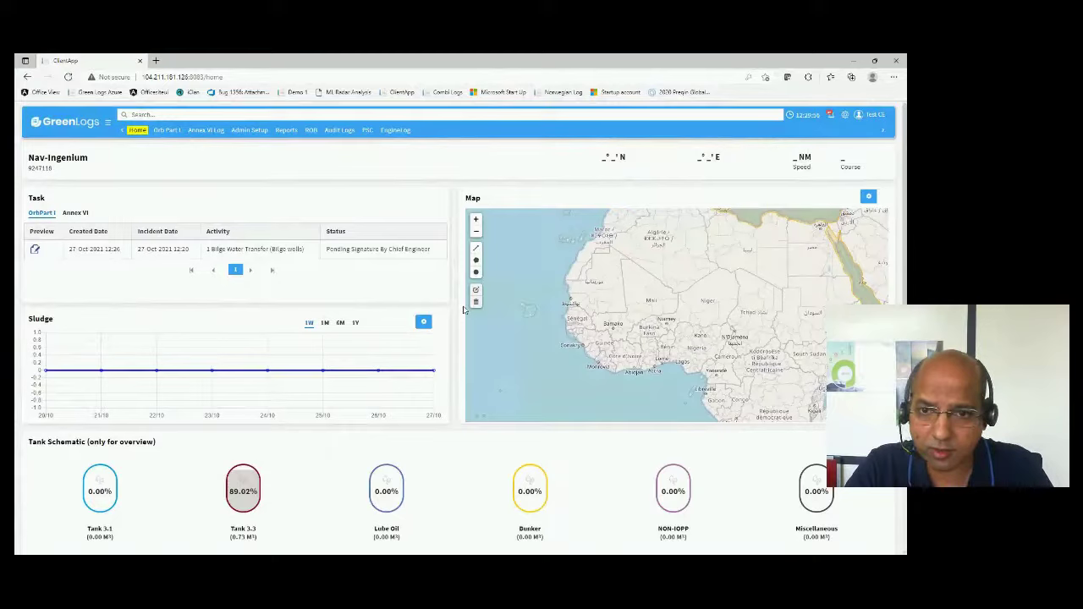
- Review the overdue-sounding notifications, then sign out to the Welcome login page
{"action": "left_click", "coordinate": [831, 115]}
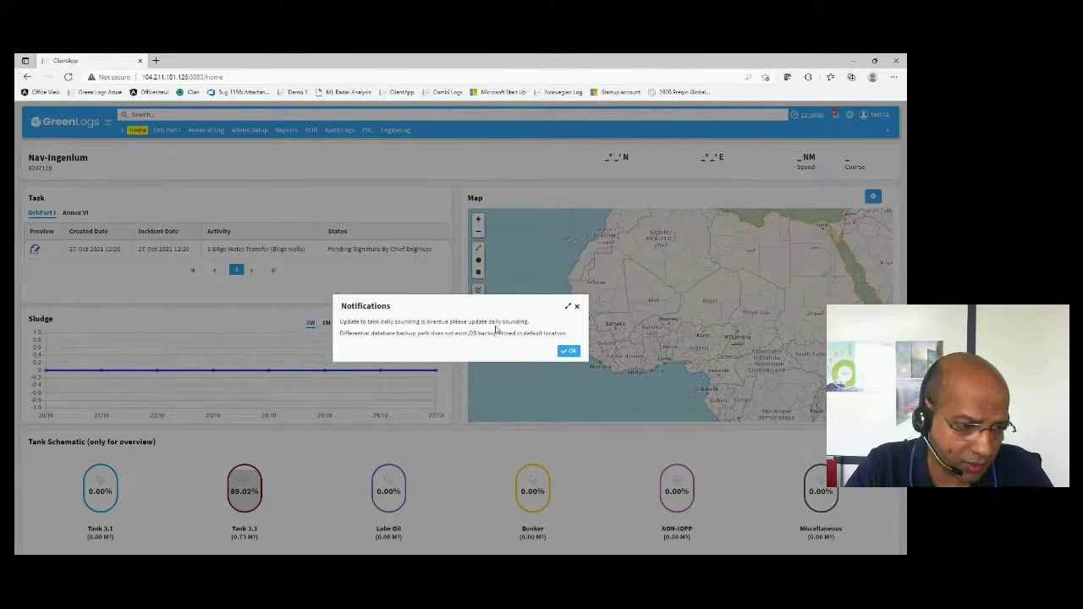
{"action": "left_click", "coordinate": [576, 309]}
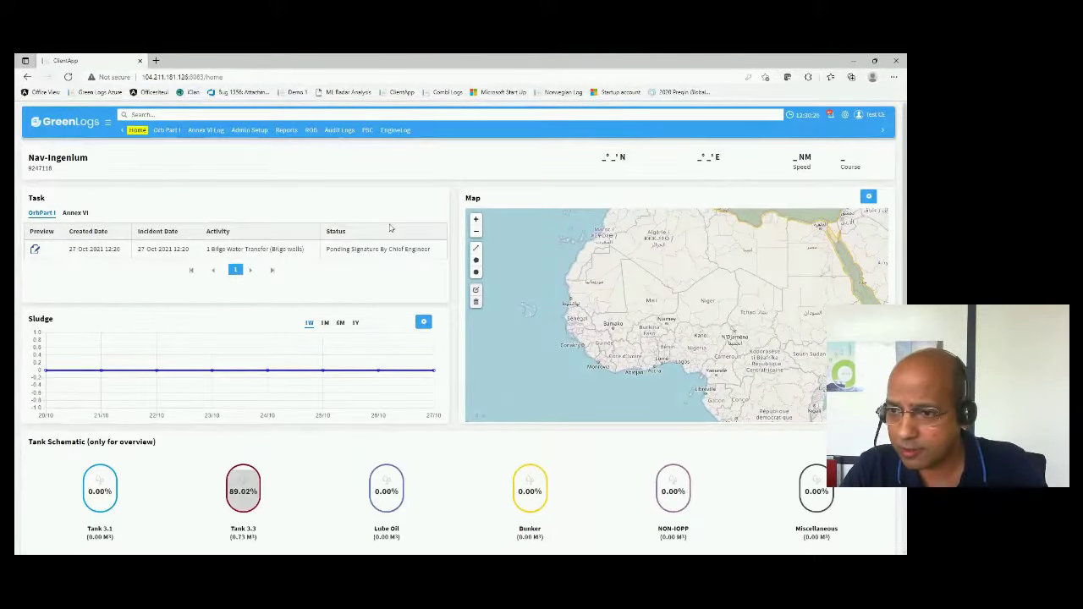
{"action": "left_click", "coordinate": [865, 115]}
{"action": "left_click", "coordinate": [825, 211]}
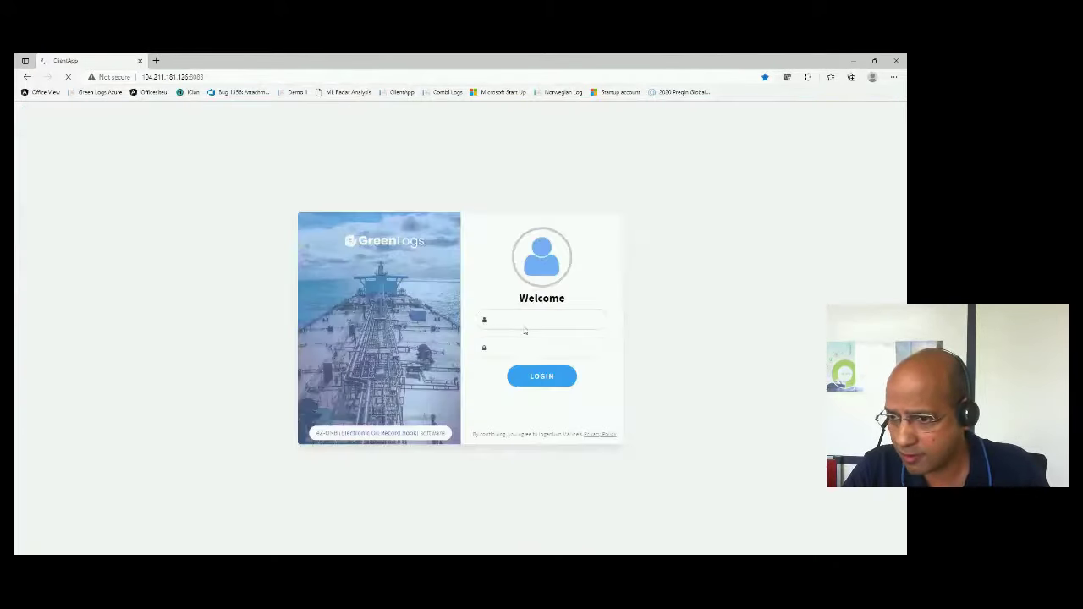
- Log in with another user's username and password, then dismiss the Notifications and Time Zone Setting dialogs
{"action": "left_click", "coordinate": [505, 321]}
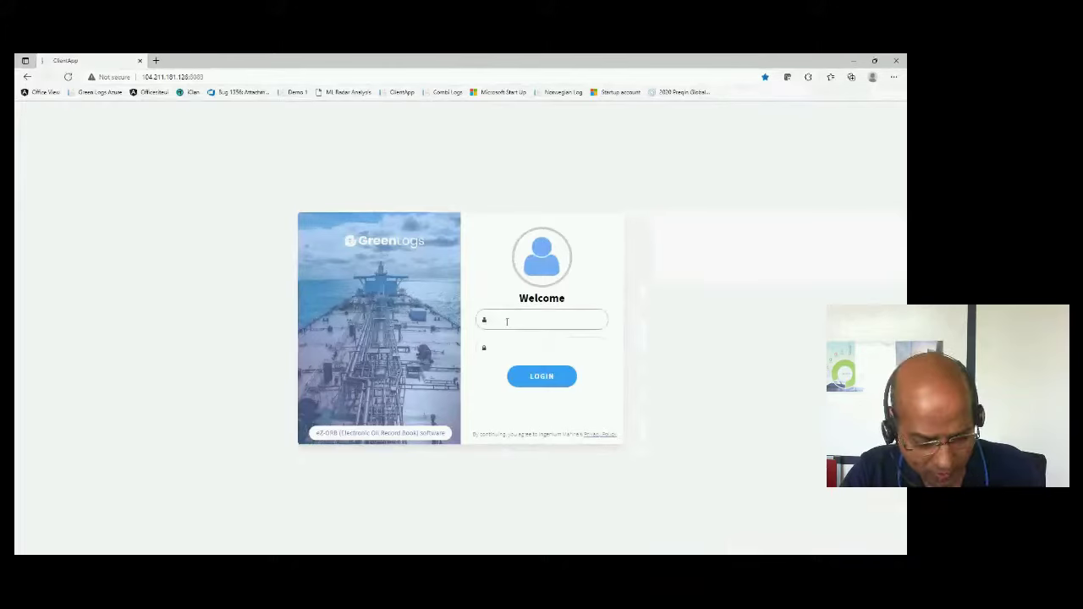
{"action": "key", "text": "Tab"}
{"action": "type", "text": "•"}
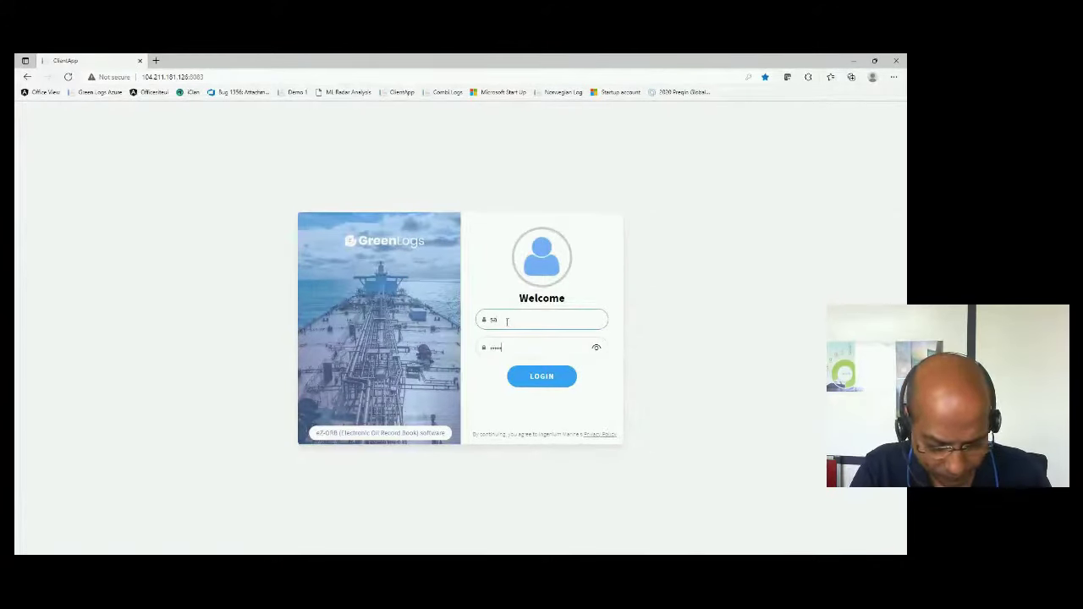
{"action": "left_click", "coordinate": [551, 380]}
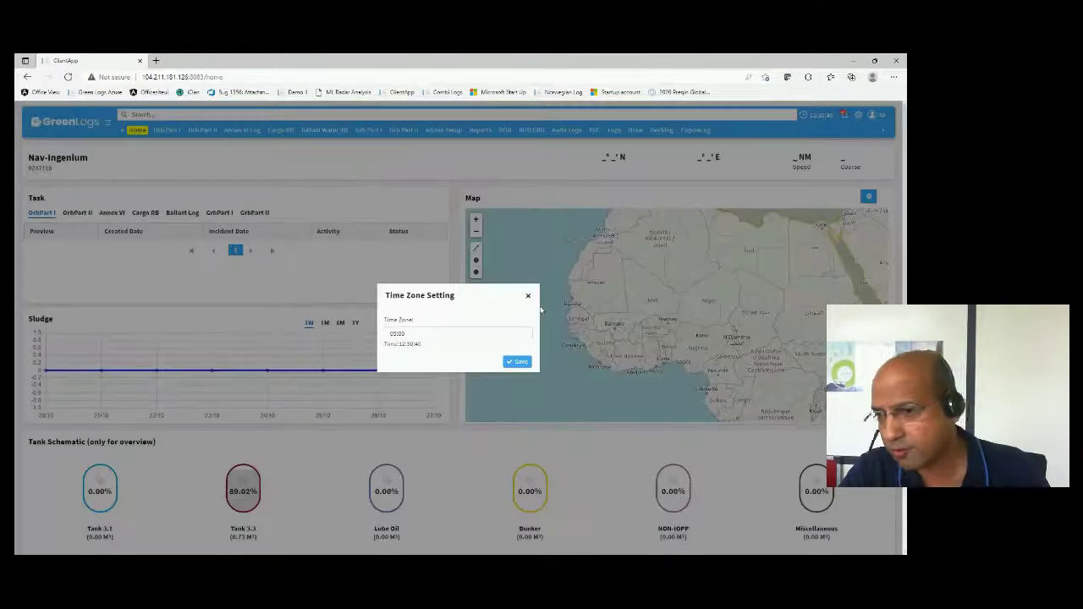
{"action": "left_click", "coordinate": [577, 305]}
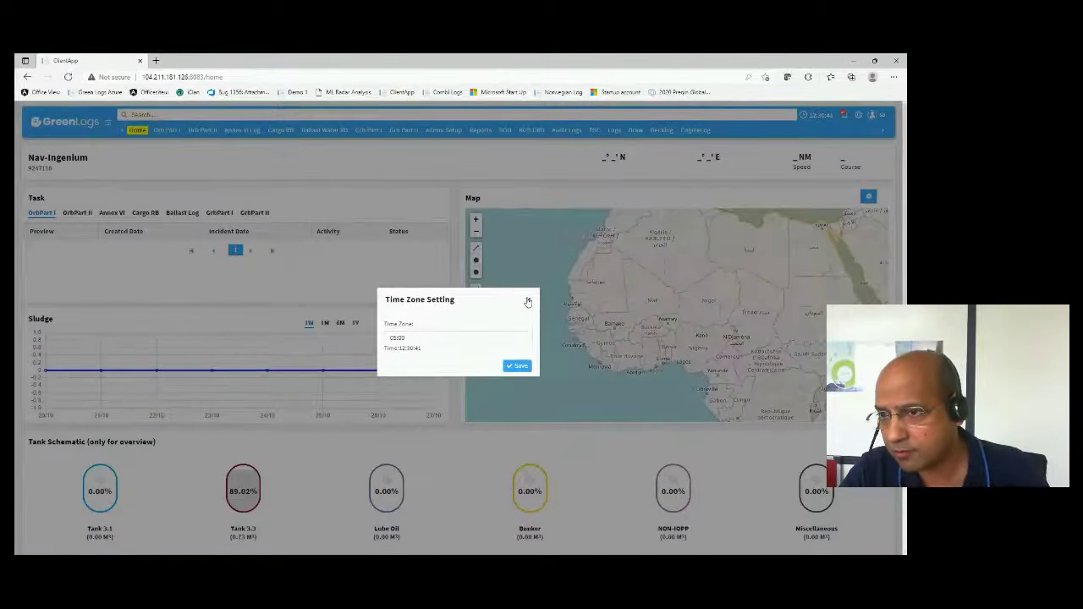
{"action": "left_click", "coordinate": [526, 294]}
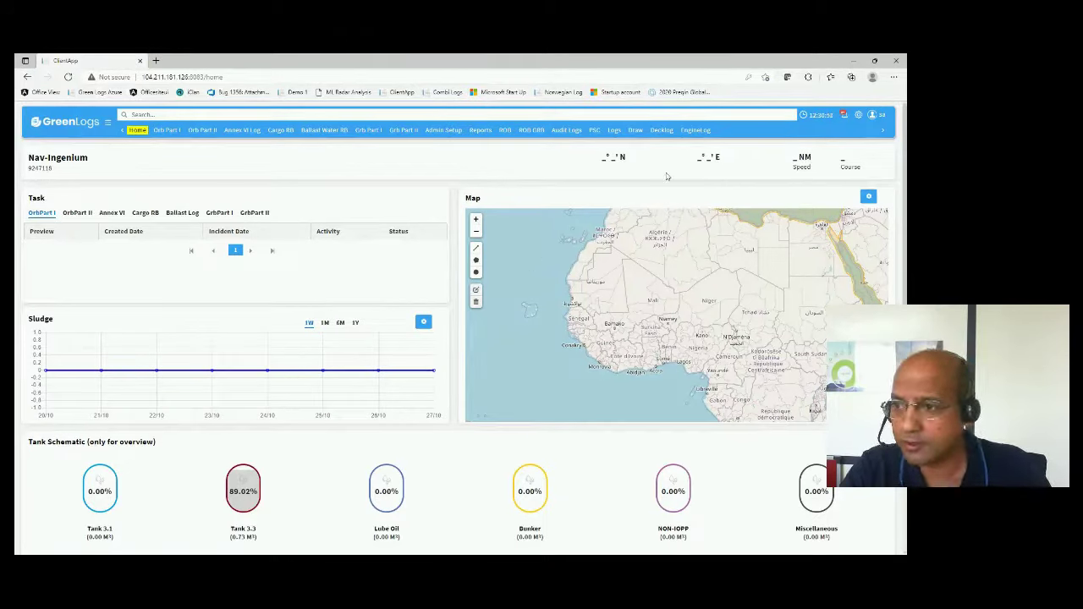
- In Admin Setup, view Setup Tanks, Storage Locations and Setup Equipment, then the Orb Part I syntax list
{"action": "left_click", "coordinate": [435, 133]}
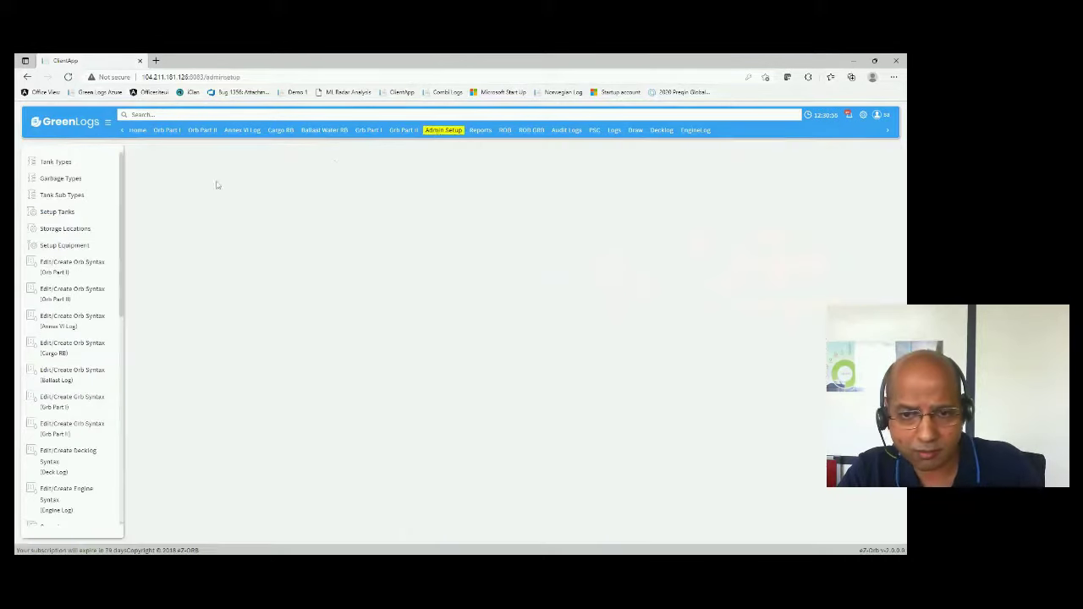
{"action": "left_click", "coordinate": [76, 195]}
{"action": "left_click", "coordinate": [70, 213]}
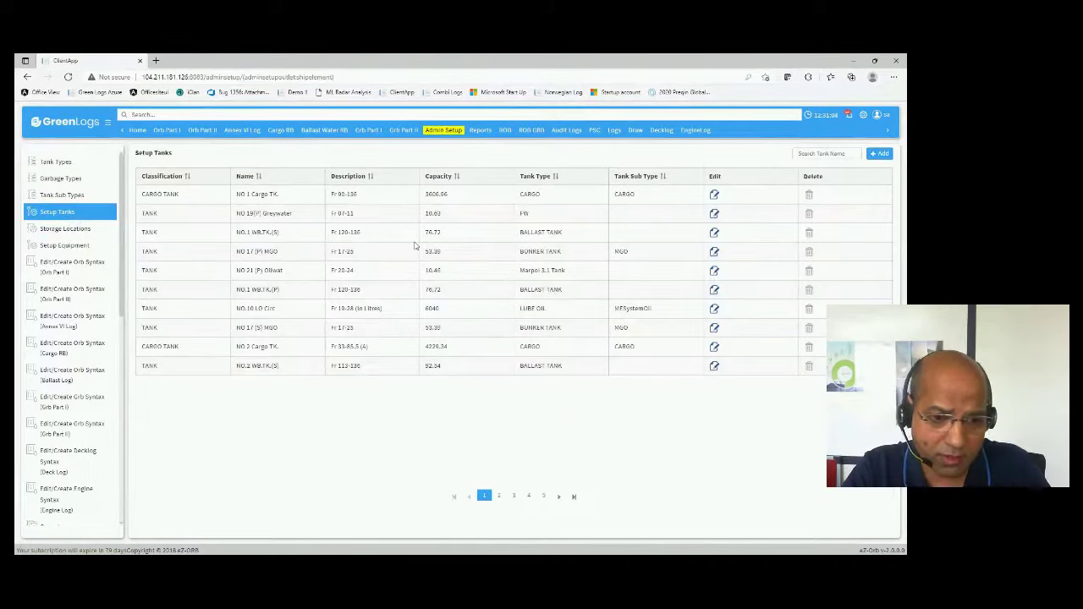
{"action": "left_click", "coordinate": [51, 230]}
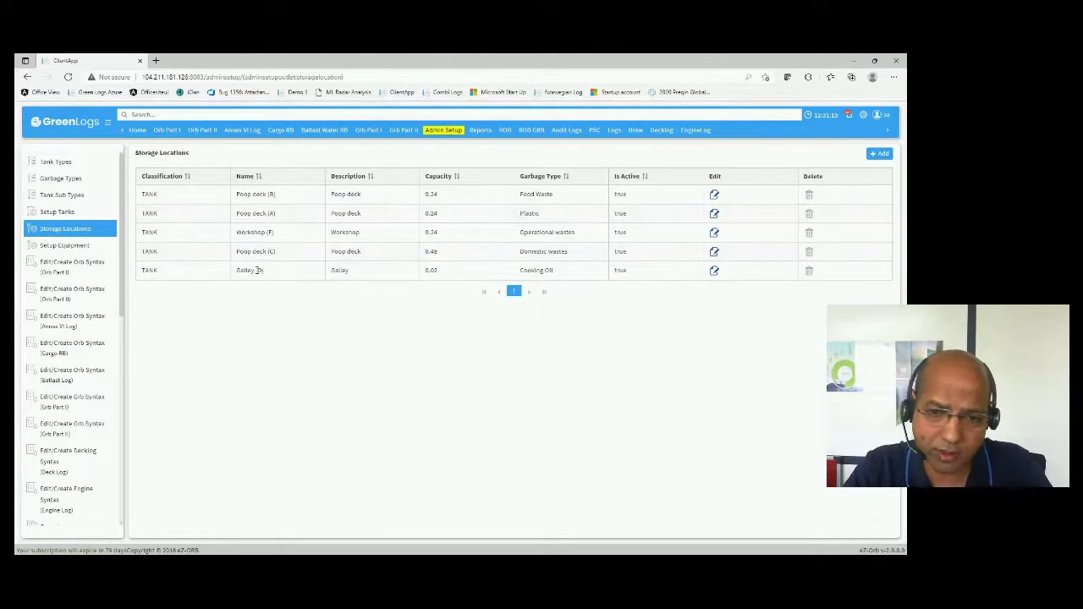
{"action": "left_click", "coordinate": [67, 248]}
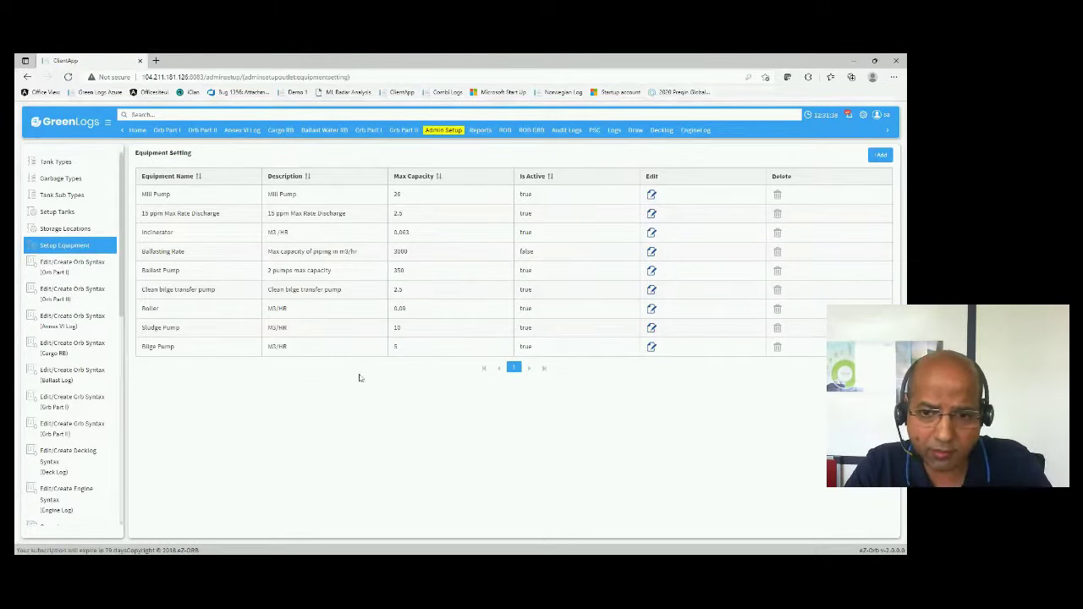
{"action": "left_click", "coordinate": [67, 266]}
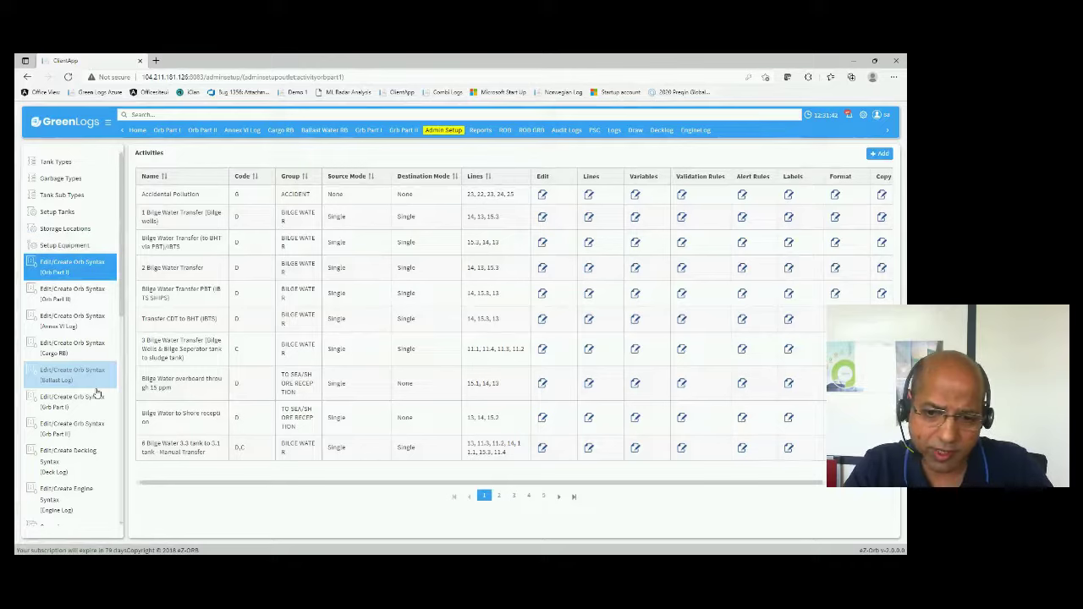
- Open the Oil Record Log from the menu and switch to the Orb Part II tab
{"action": "scroll", "coordinate": [97, 392], "scroll_direction": "down", "scroll_amount": 3}
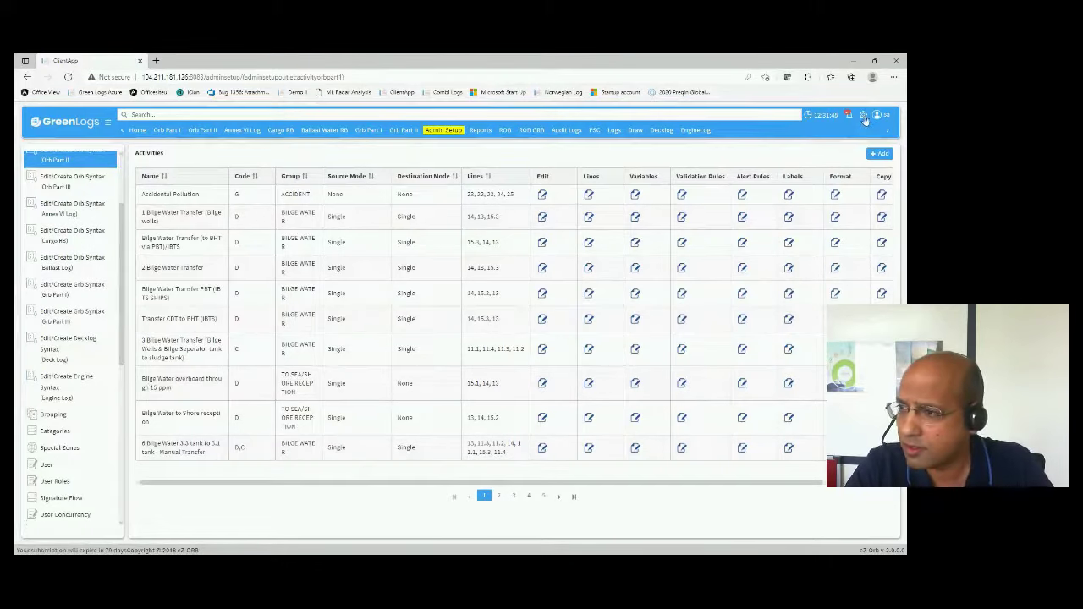
{"action": "left_click", "coordinate": [108, 122]}
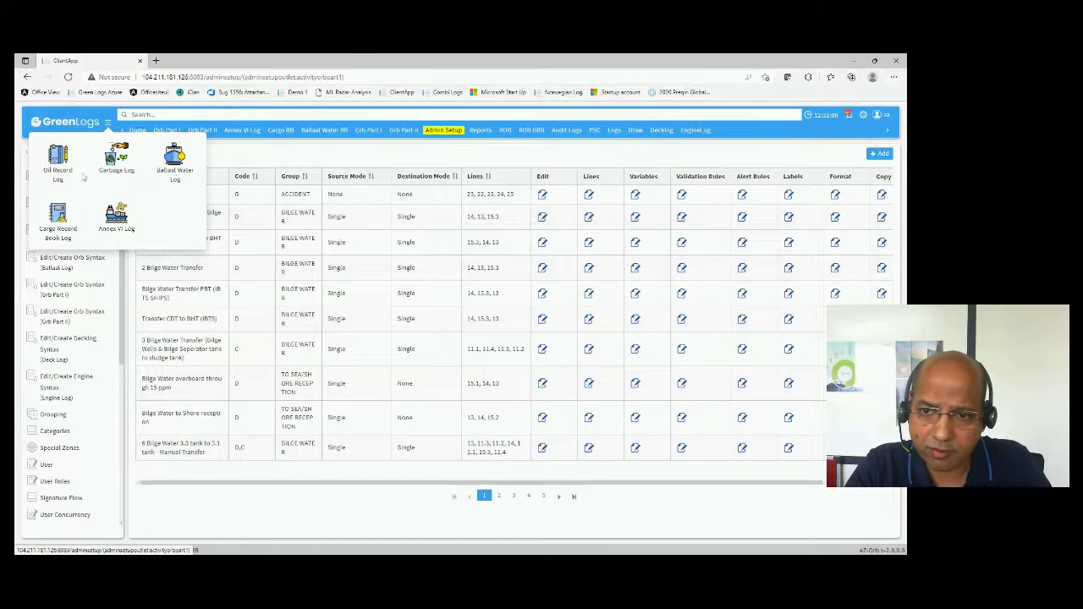
{"action": "left_click", "coordinate": [63, 165]}
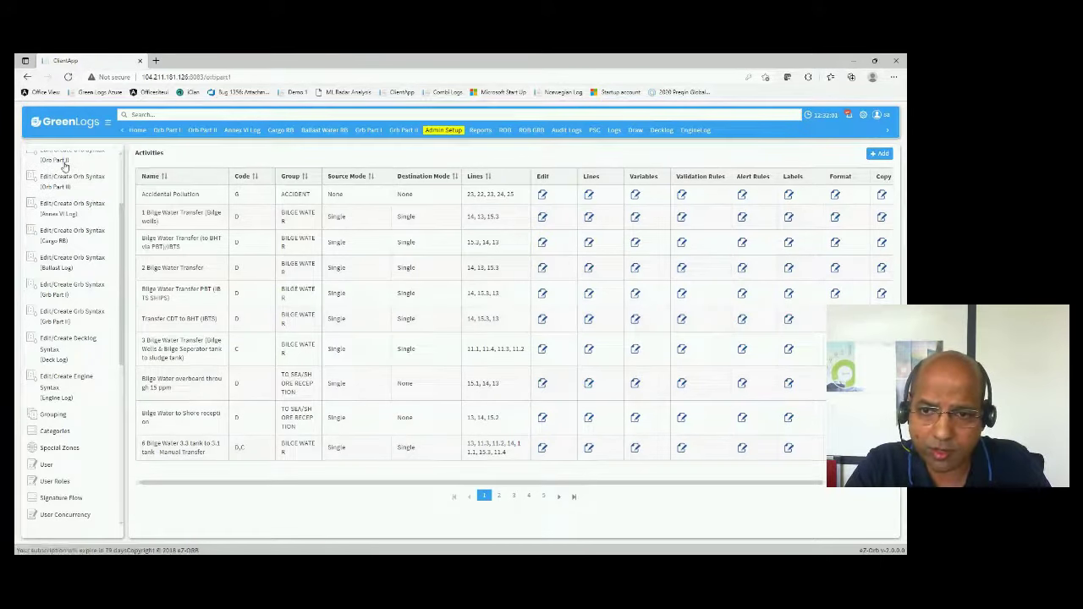
{"action": "left_click", "coordinate": [201, 130]}
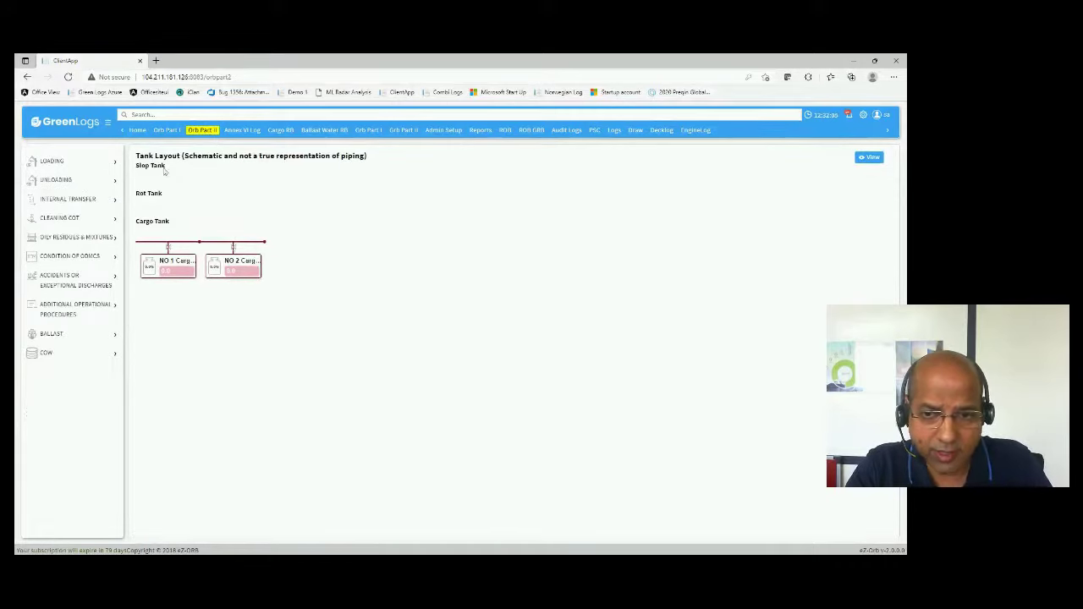
- Review the printable Activity Record Book of 27-Oct-2021 loading and COW records, then close it
{"action": "left_click", "coordinate": [100, 164]}
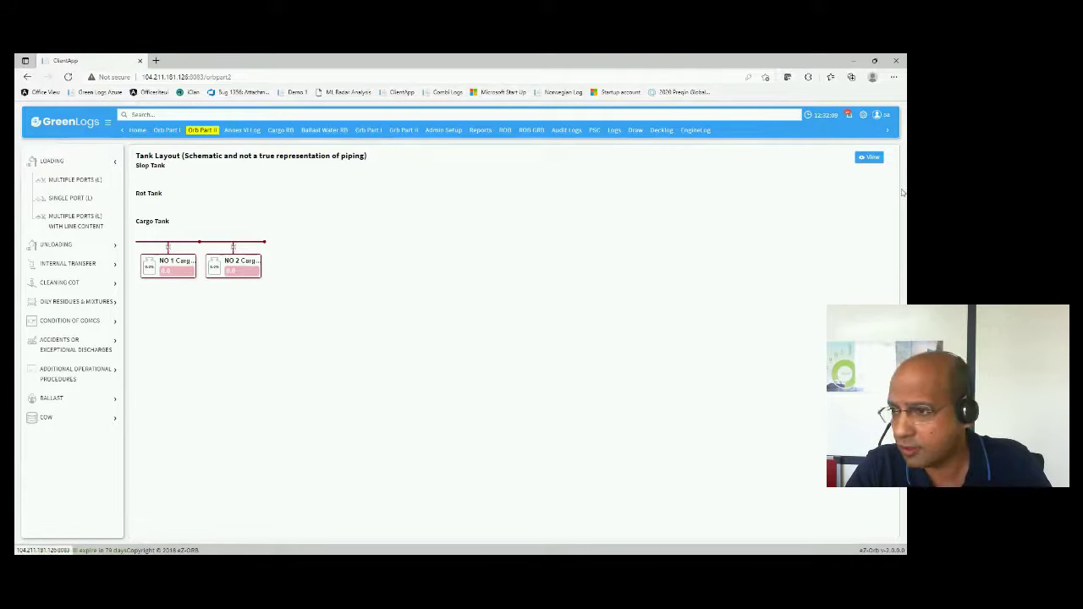
{"action": "left_click", "coordinate": [868, 158]}
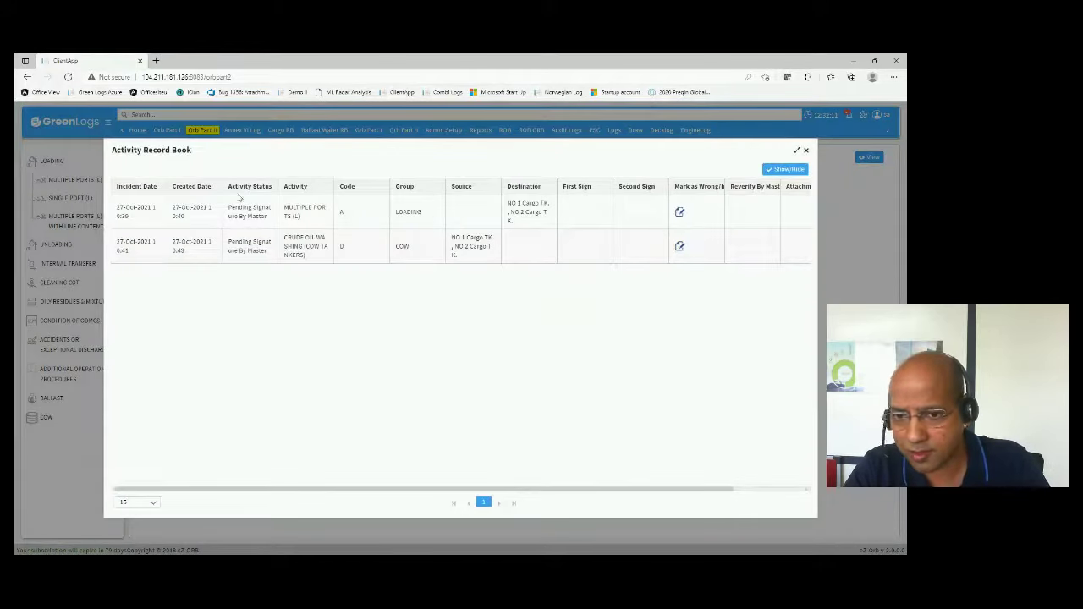
{"action": "left_click", "coordinate": [787, 169]}
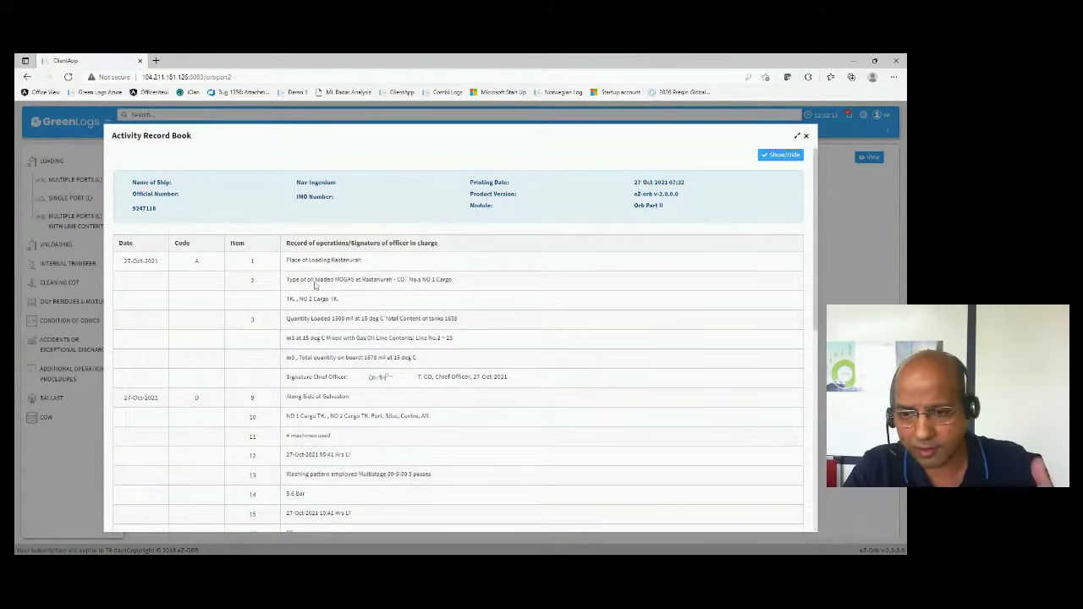
{"action": "scroll", "coordinate": [346, 320], "scroll_direction": "down", "scroll_amount": 1}
{"action": "scroll", "coordinate": [375, 332], "scroll_direction": "up", "scroll_amount": 1}
{"action": "scroll", "coordinate": [449, 372], "scroll_direction": "down", "scroll_amount": 1}
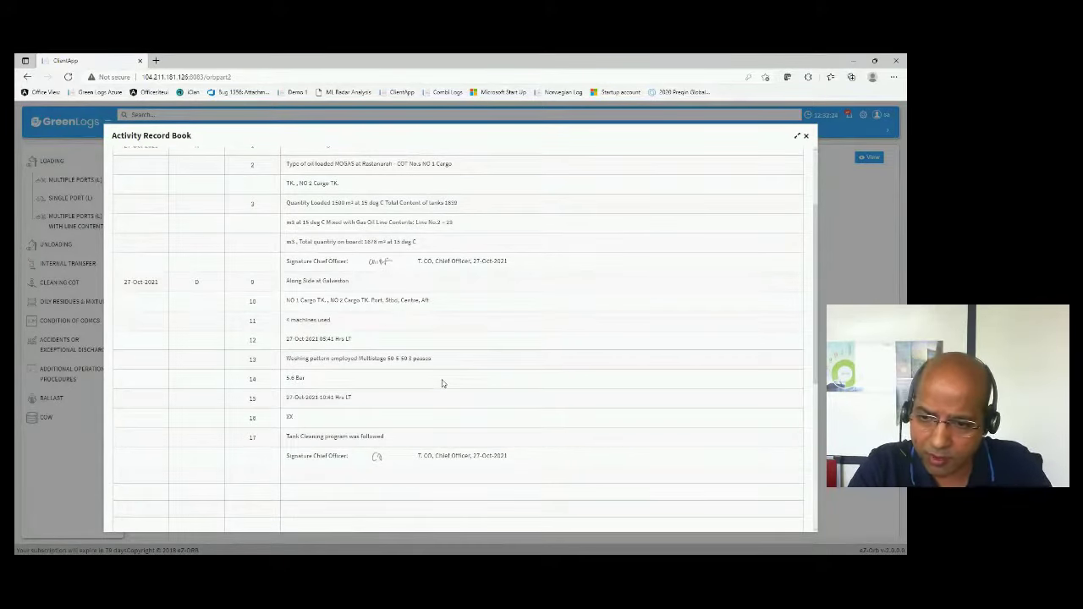
{"action": "left_click", "coordinate": [805, 135]}
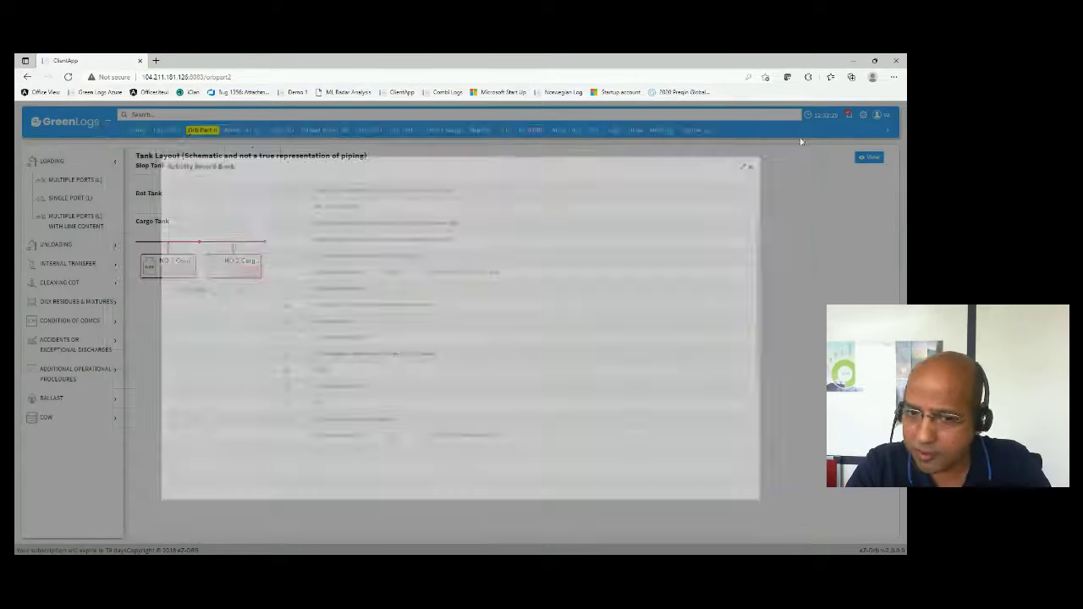
- Open the Crude Oil Washing (COW Tankers) form with NO 1 and NO 2 Cargo TK as sources
{"action": "left_click", "coordinate": [84, 418]}
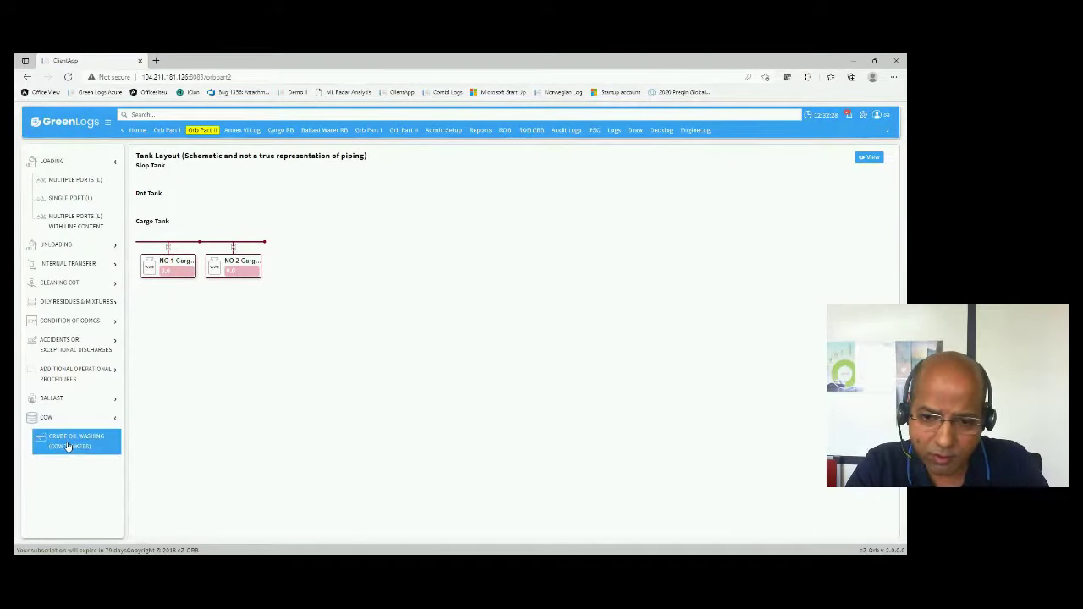
{"action": "left_click", "coordinate": [67, 446]}
{"action": "left_click", "coordinate": [274, 190]}
{"action": "left_click", "coordinate": [274, 205]}
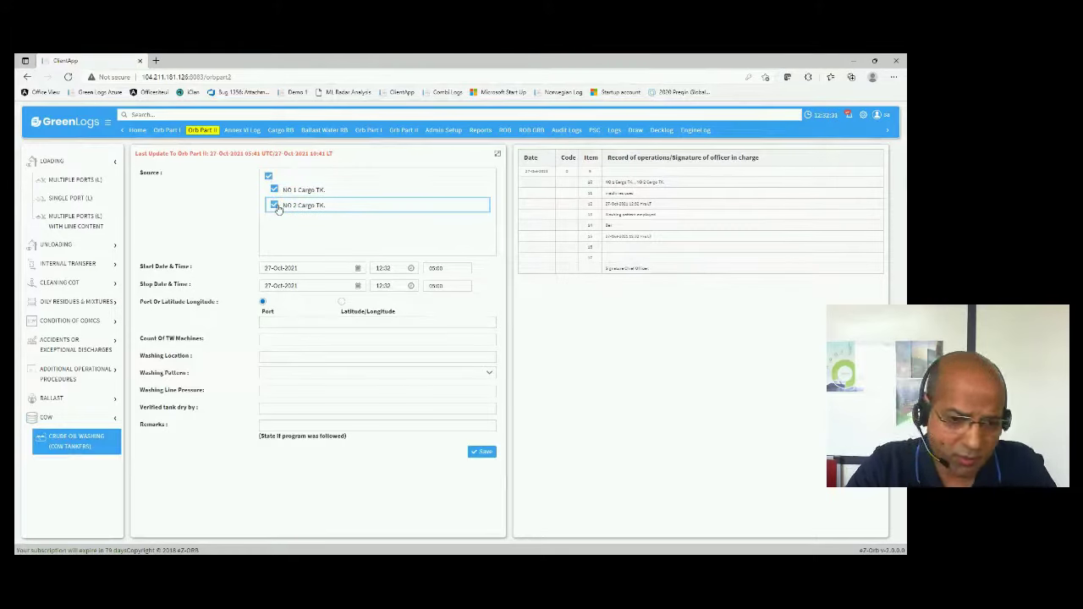
- Enter 4 as the Count of TW Machines and collapse the LOADING group
{"action": "left_click", "coordinate": [299, 340]}
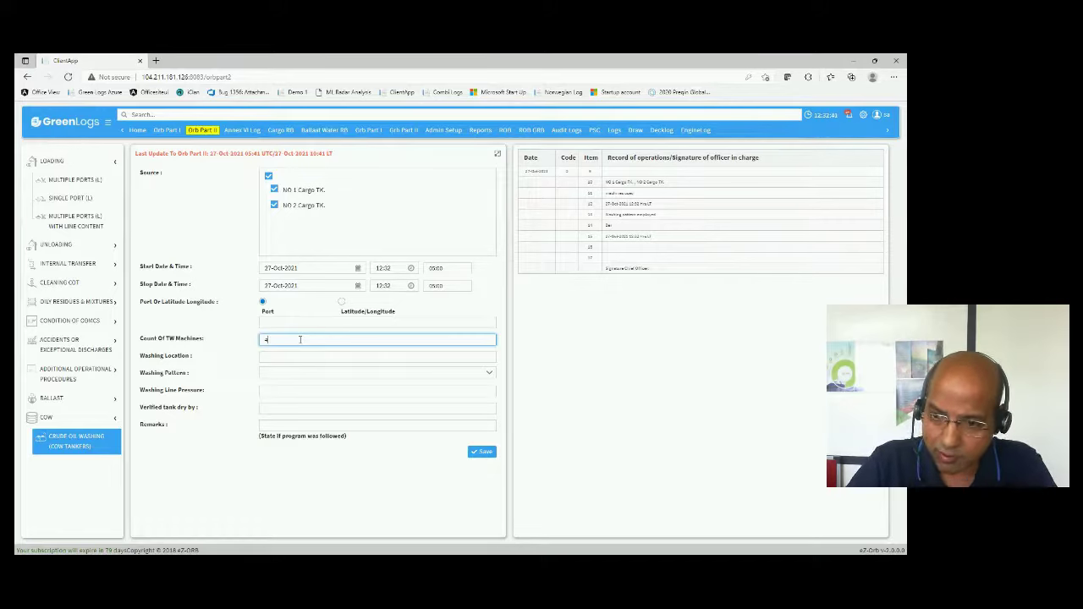
{"action": "key", "text": "Tab"}
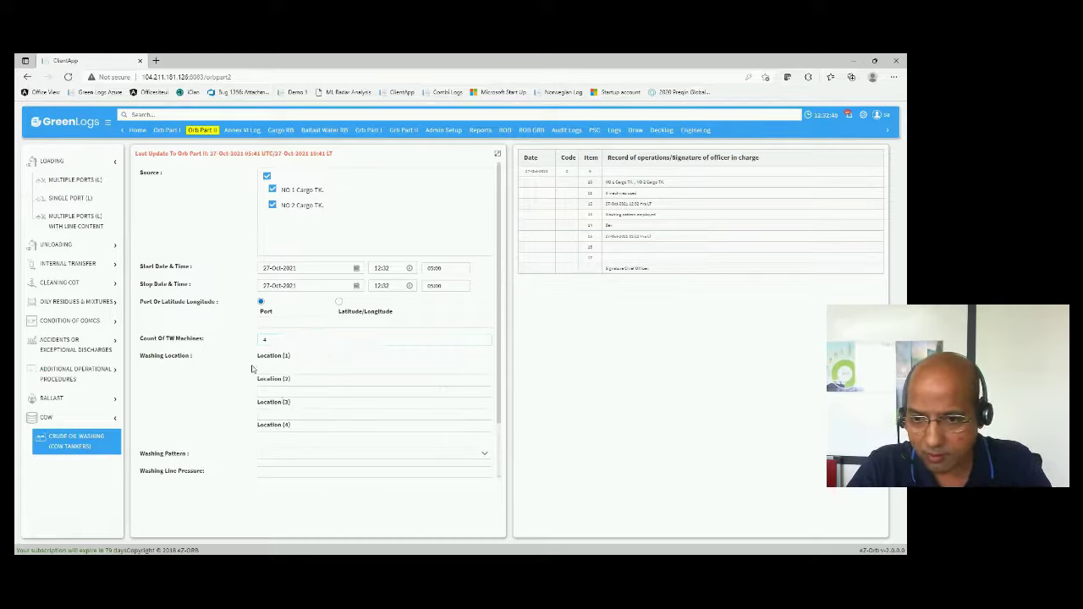
{"action": "left_click", "coordinate": [295, 372]}
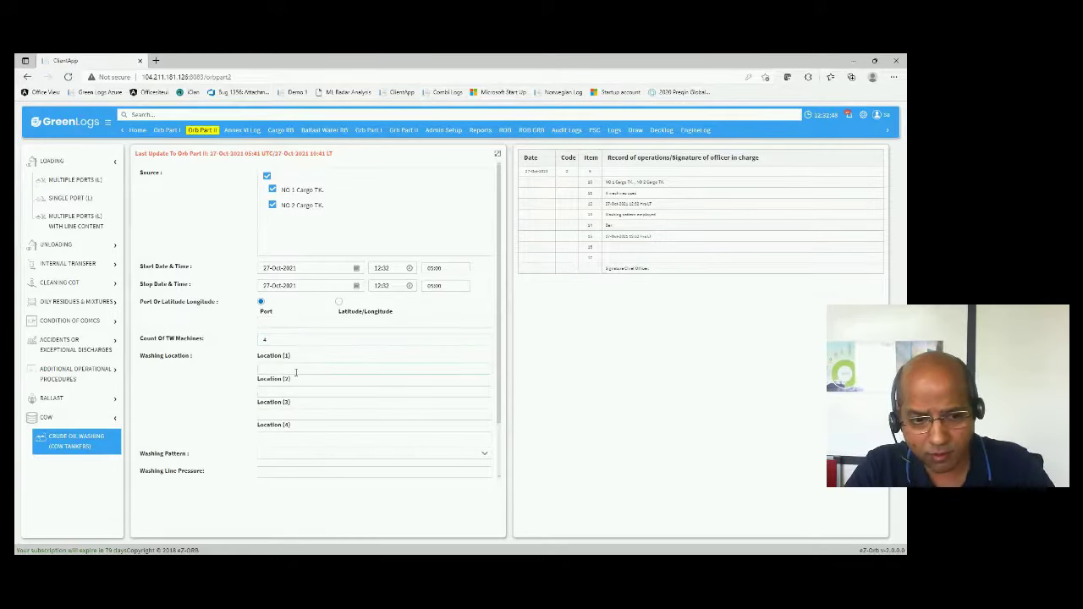
{"action": "scroll", "coordinate": [302, 381], "scroll_direction": "down", "scroll_amount": 1}
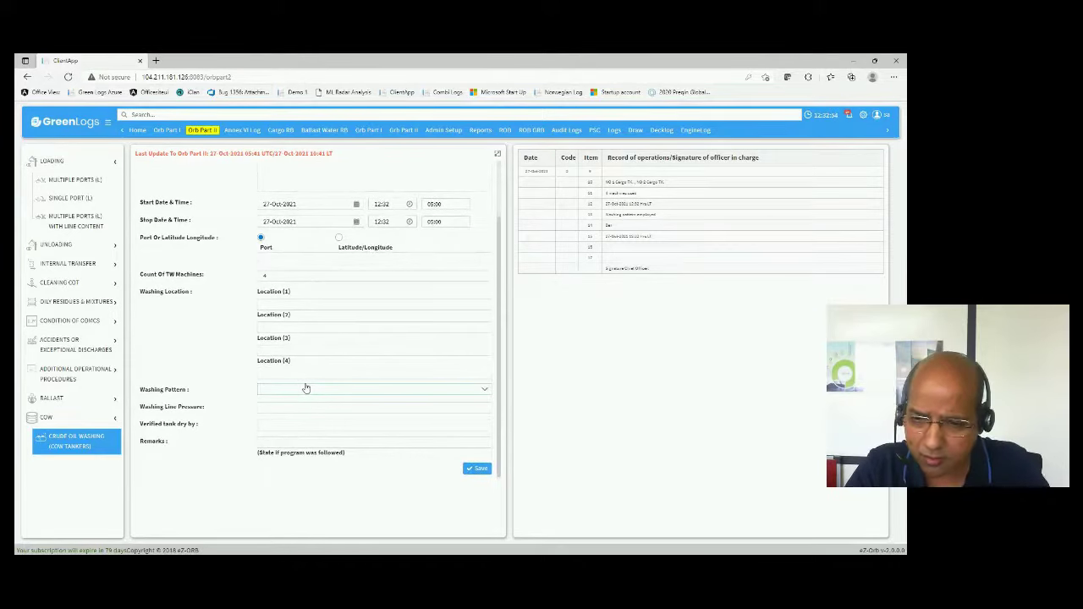
{"action": "scroll", "coordinate": [306, 387], "scroll_direction": "up", "scroll_amount": 1}
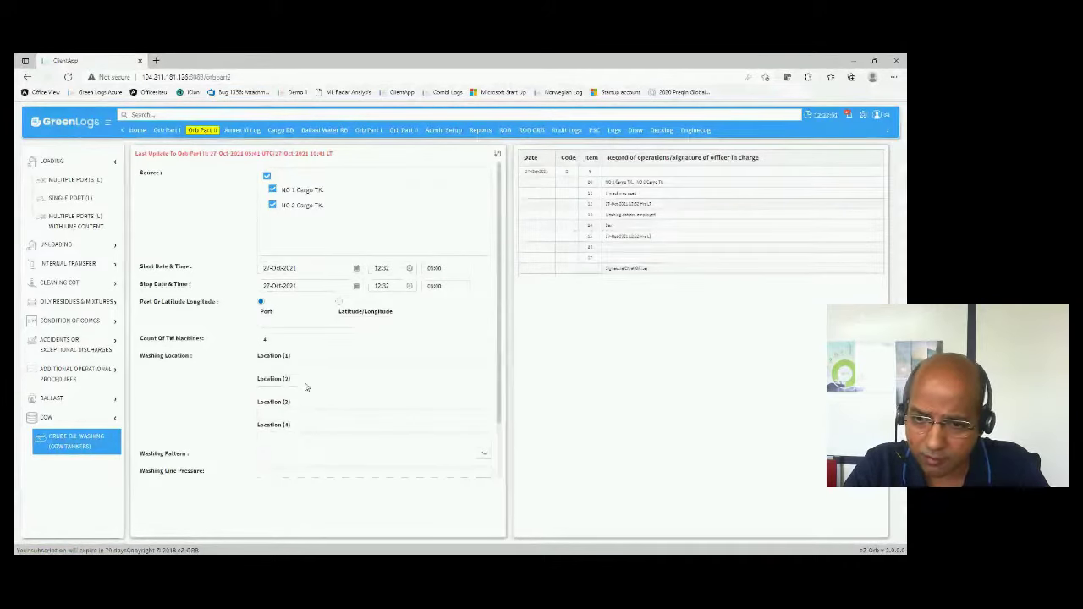
{"action": "double_click", "coordinate": [263, 340]}
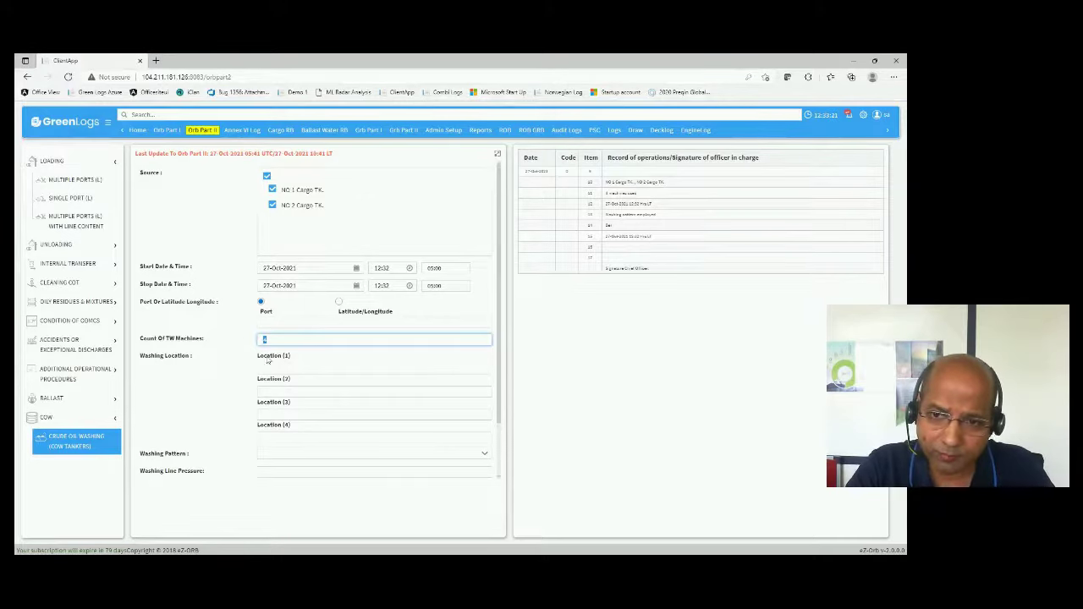
{"action": "left_click", "coordinate": [112, 162]}
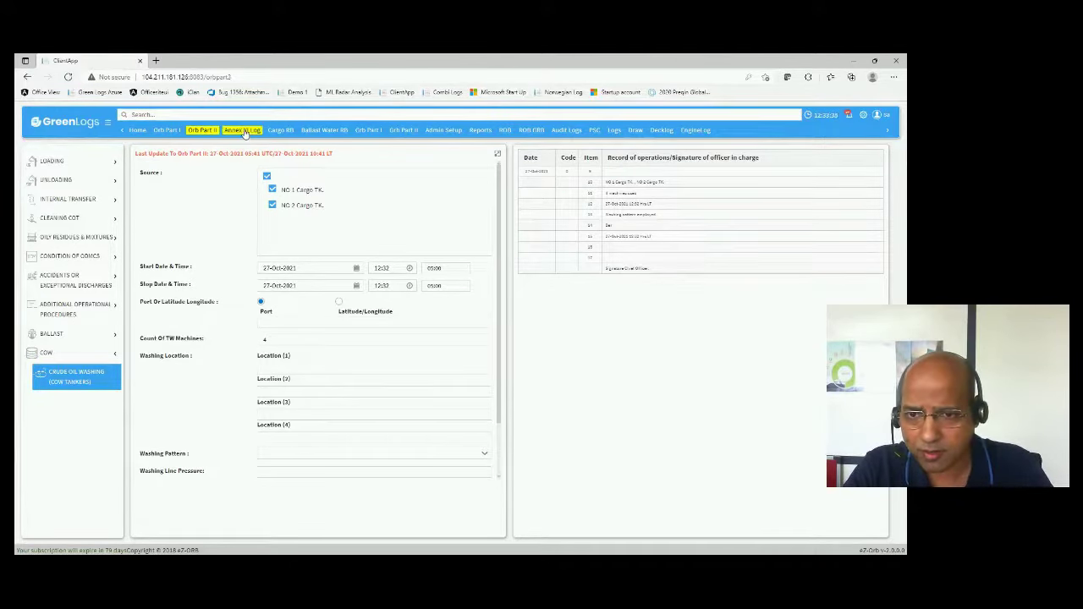
- In the Annex VI Log, browse ODS and open the SOX Change Over to HSFO form
{"action": "left_click", "coordinate": [243, 131]}
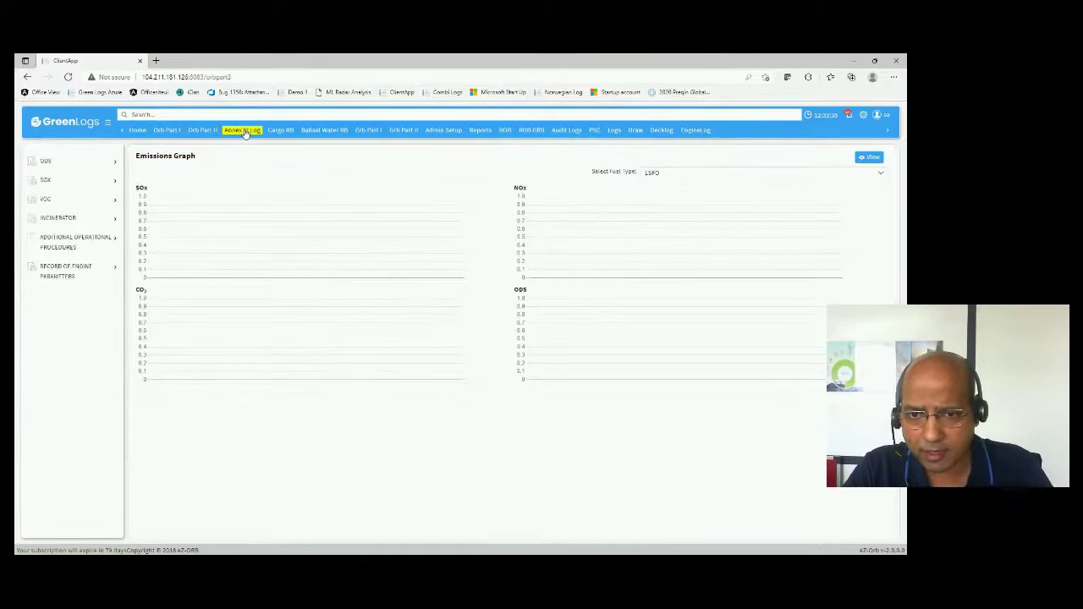
{"action": "left_click", "coordinate": [101, 159]}
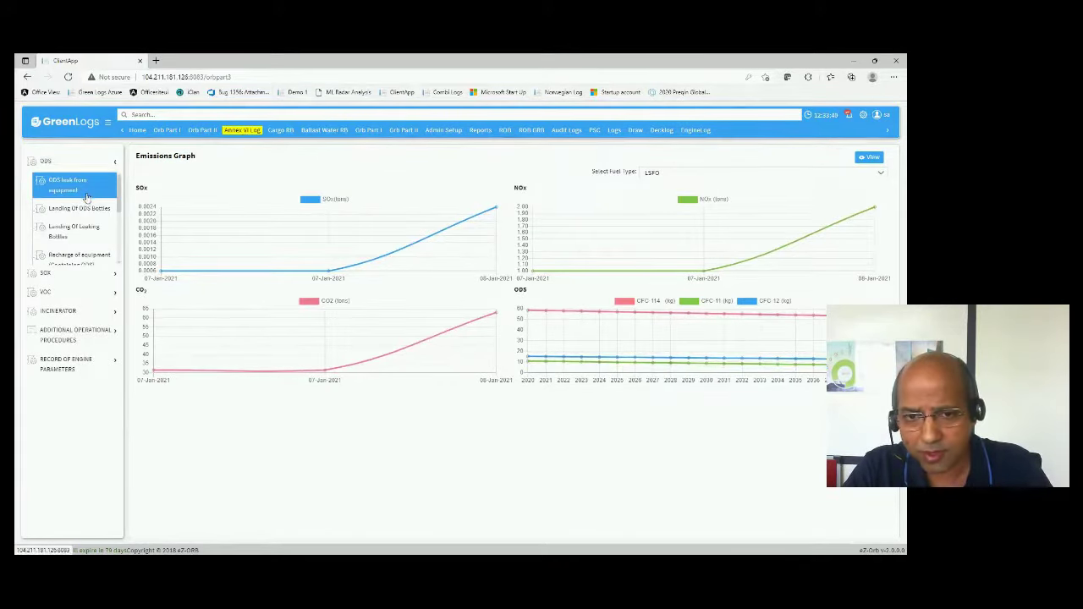
{"action": "scroll", "coordinate": [88, 194], "scroll_direction": "down", "scroll_amount": 1}
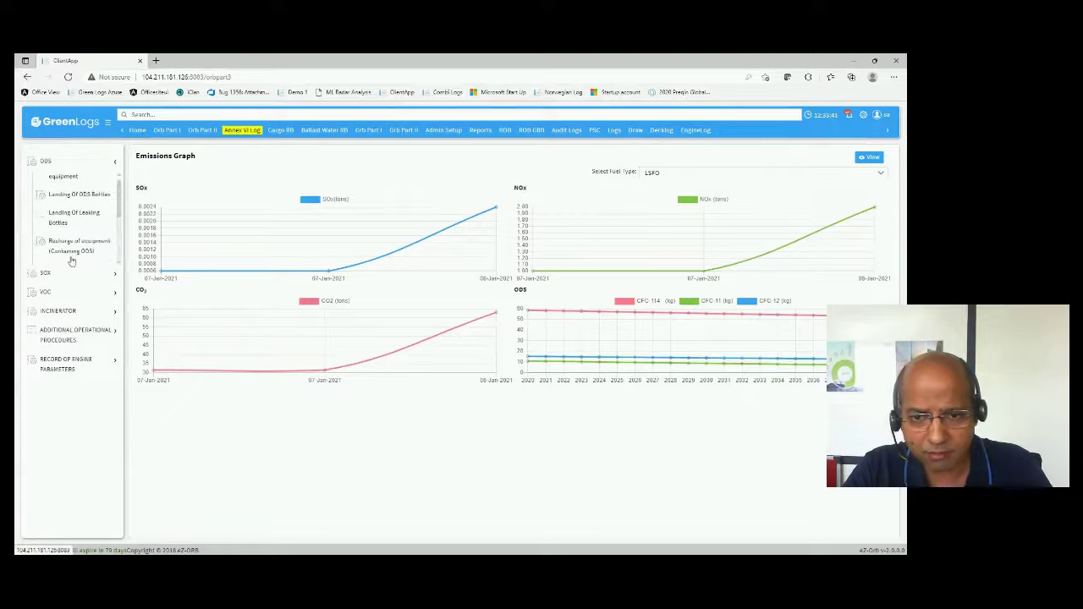
{"action": "left_click", "coordinate": [112, 275]}
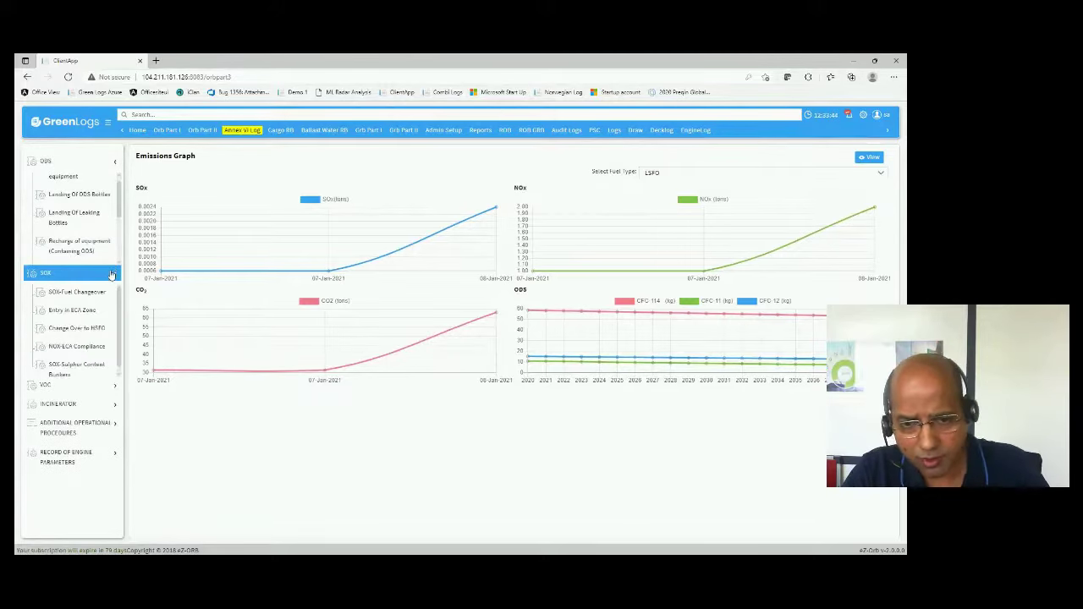
{"action": "left_click", "coordinate": [84, 329]}
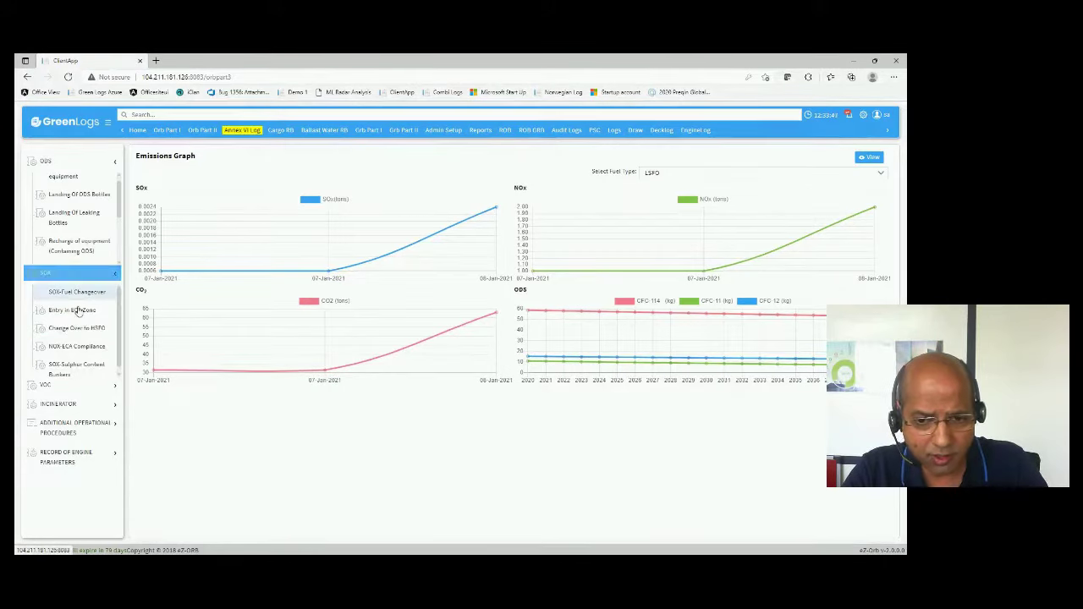
{"action": "left_click", "coordinate": [78, 336]}
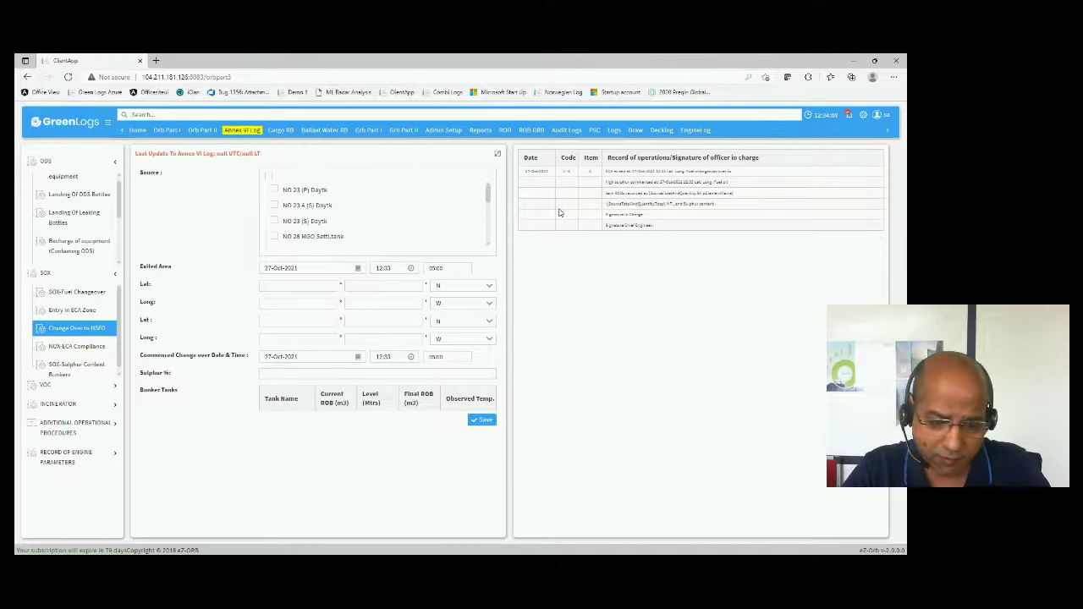
- Leave the latitude minutes blank and open the Record of Engine Parameters form
{"action": "left_click", "coordinate": [384, 284]}
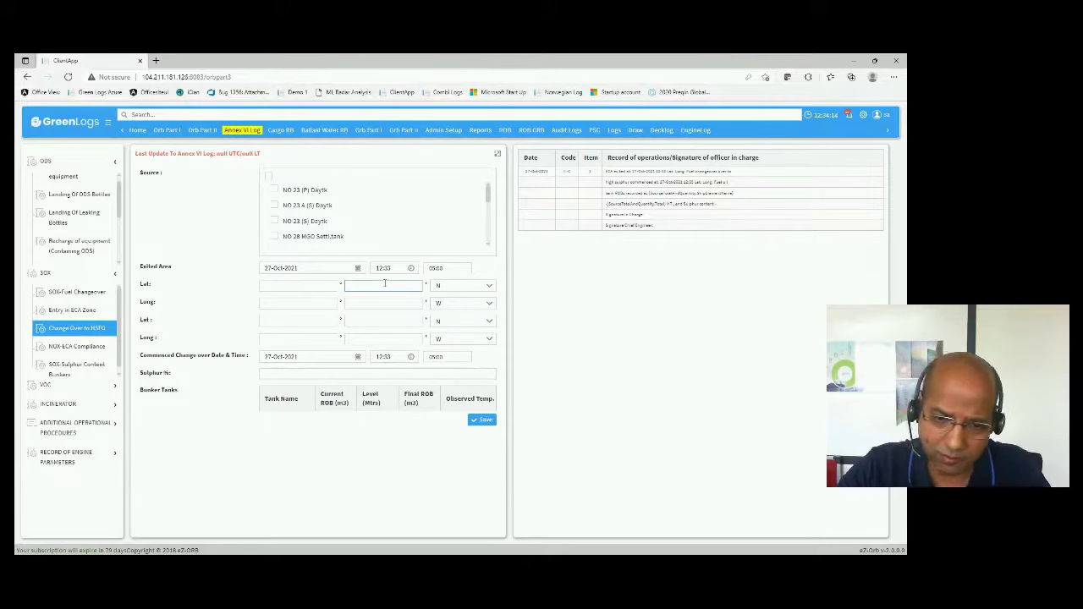
{"action": "left_click", "coordinate": [207, 316]}
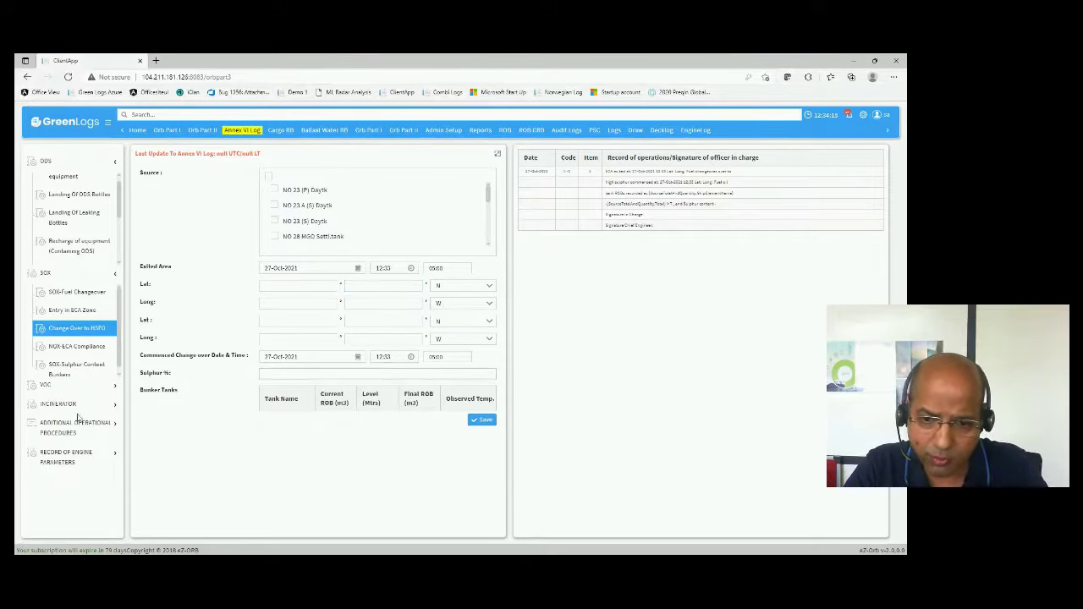
{"action": "left_click", "coordinate": [84, 461]}
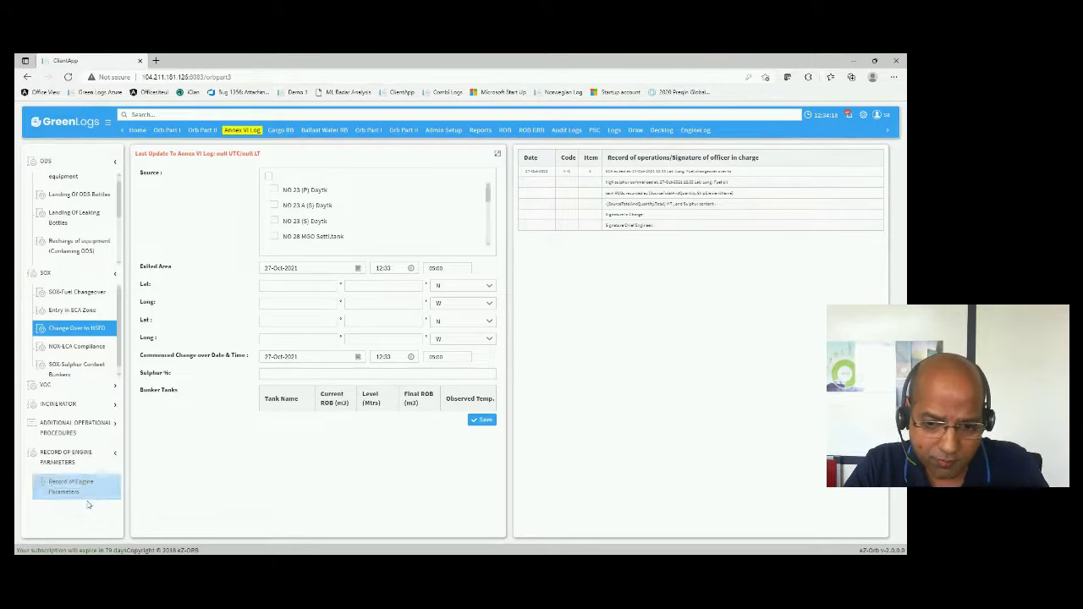
{"action": "left_click", "coordinate": [82, 499]}
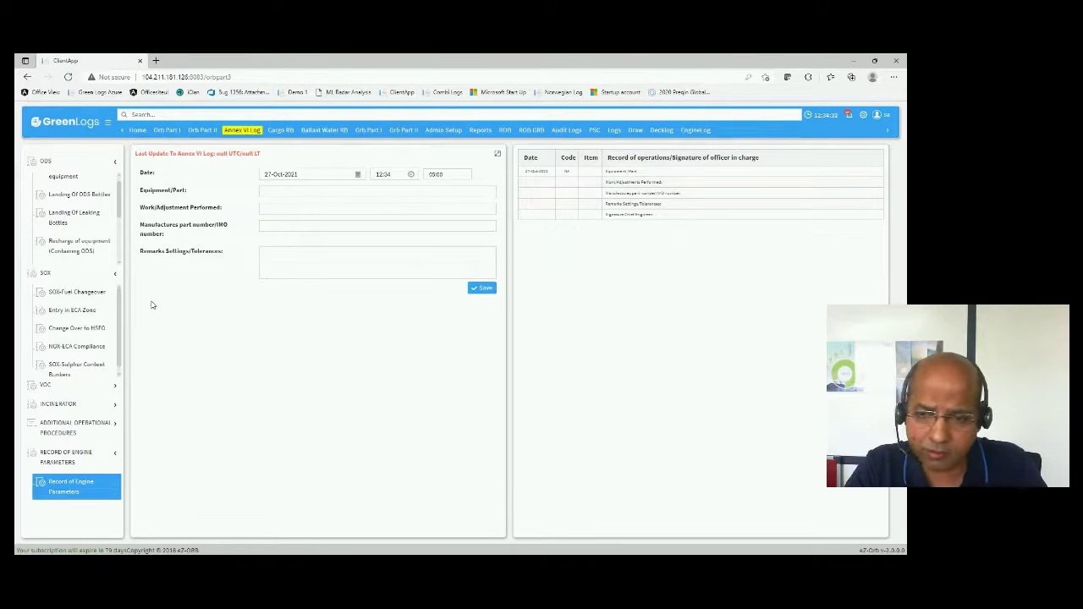
- In Cargo RB, open the Ballasting > Deballasting Cargo Tank To Sea form
{"action": "left_click", "coordinate": [282, 131]}
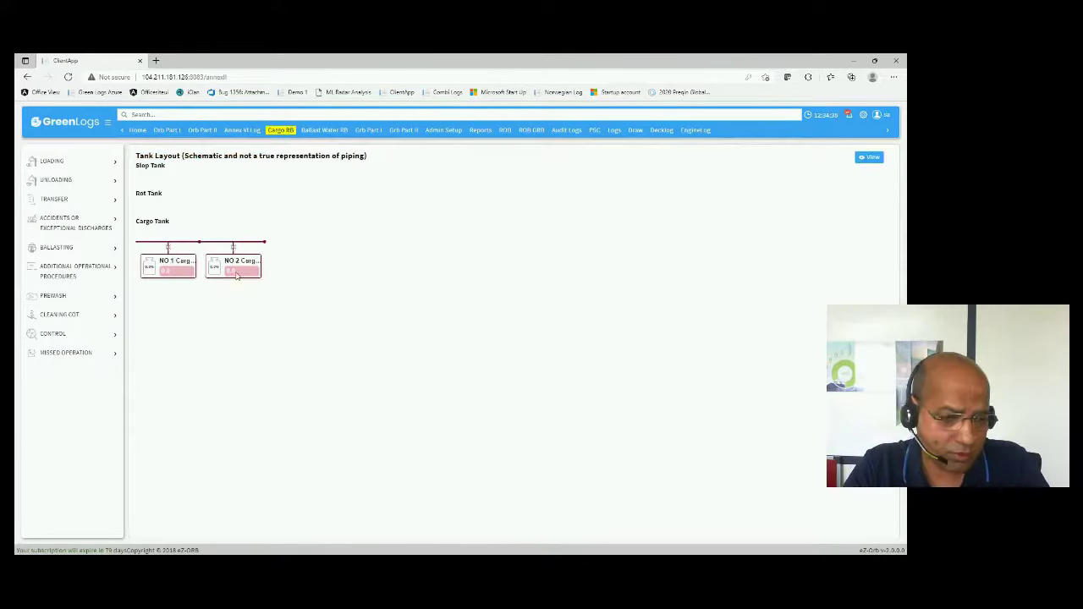
{"action": "left_click", "coordinate": [111, 162]}
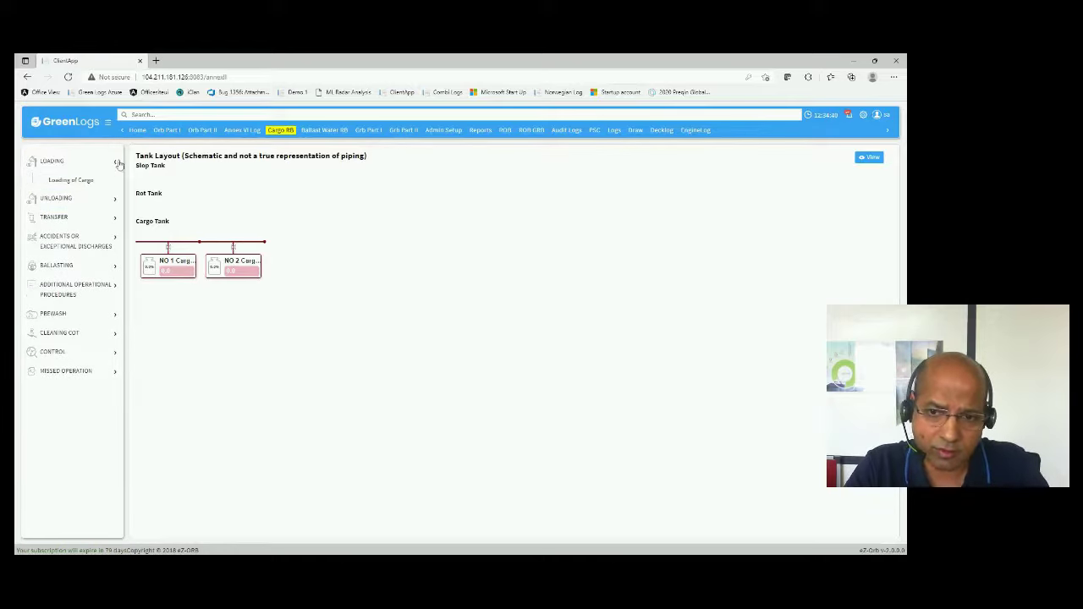
{"action": "left_click", "coordinate": [84, 266]}
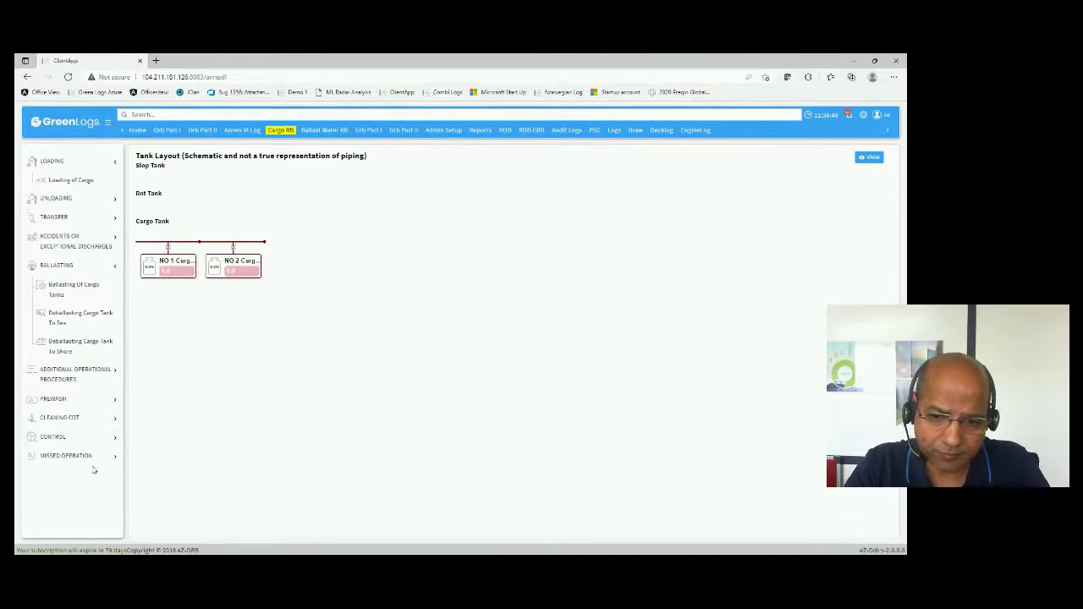
{"action": "left_click", "coordinate": [71, 325]}
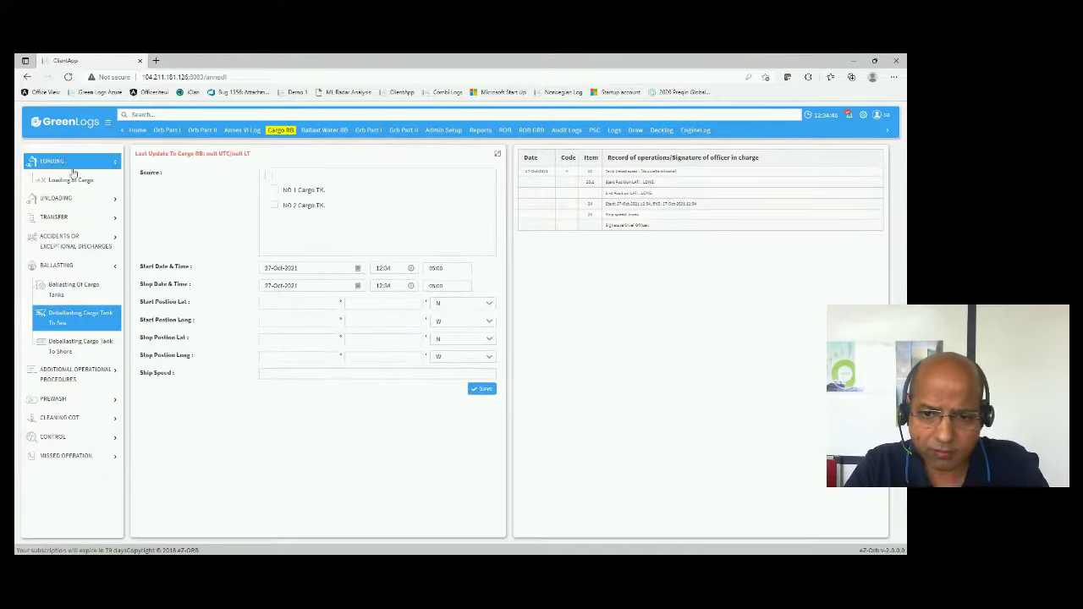
- Open the Control by Authorized Surveyor form and select the surveyor name field
{"action": "left_click", "coordinate": [78, 439]}
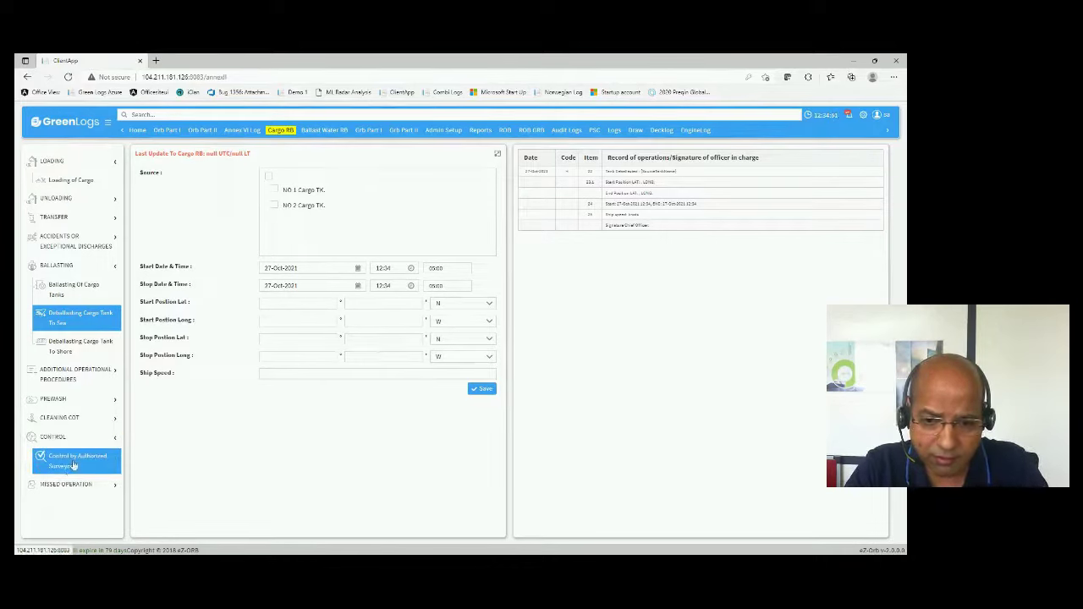
{"action": "left_click", "coordinate": [62, 468]}
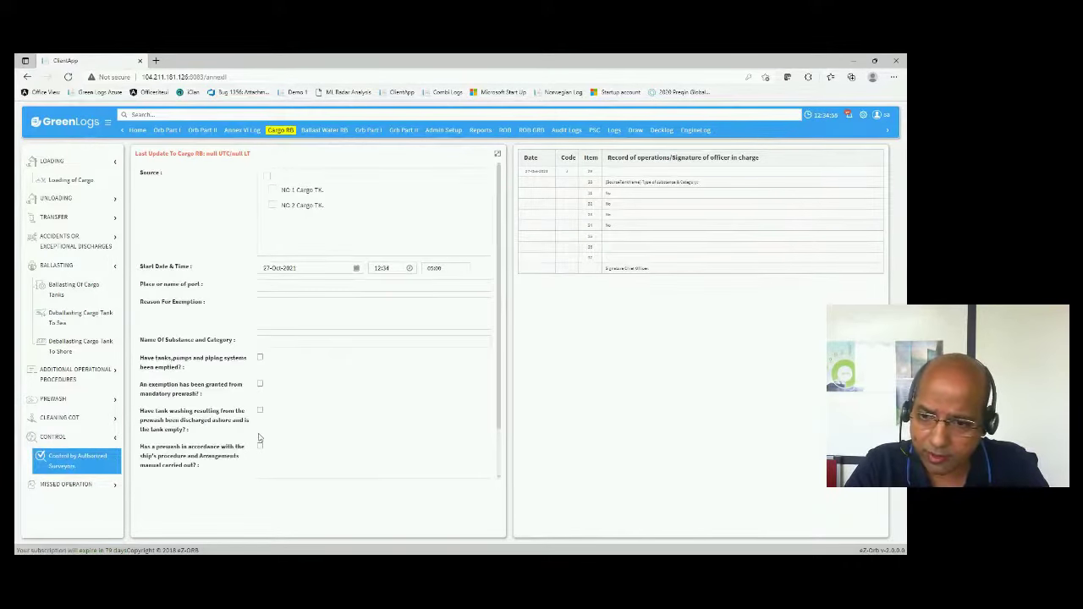
{"action": "scroll", "coordinate": [221, 430], "scroll_direction": "down", "scroll_amount": 1}
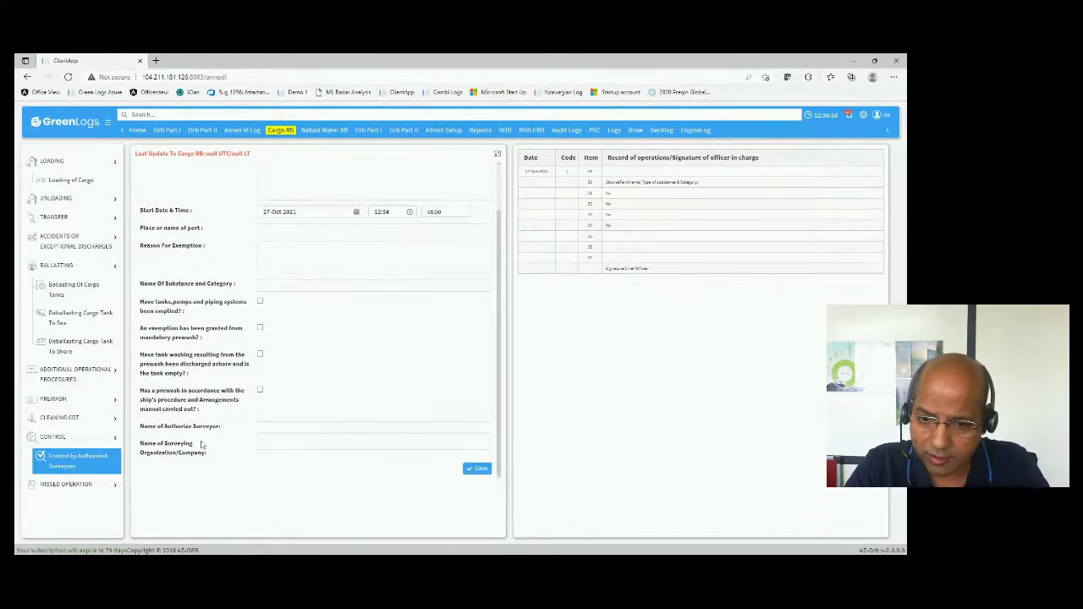
{"action": "left_click", "coordinate": [286, 431]}
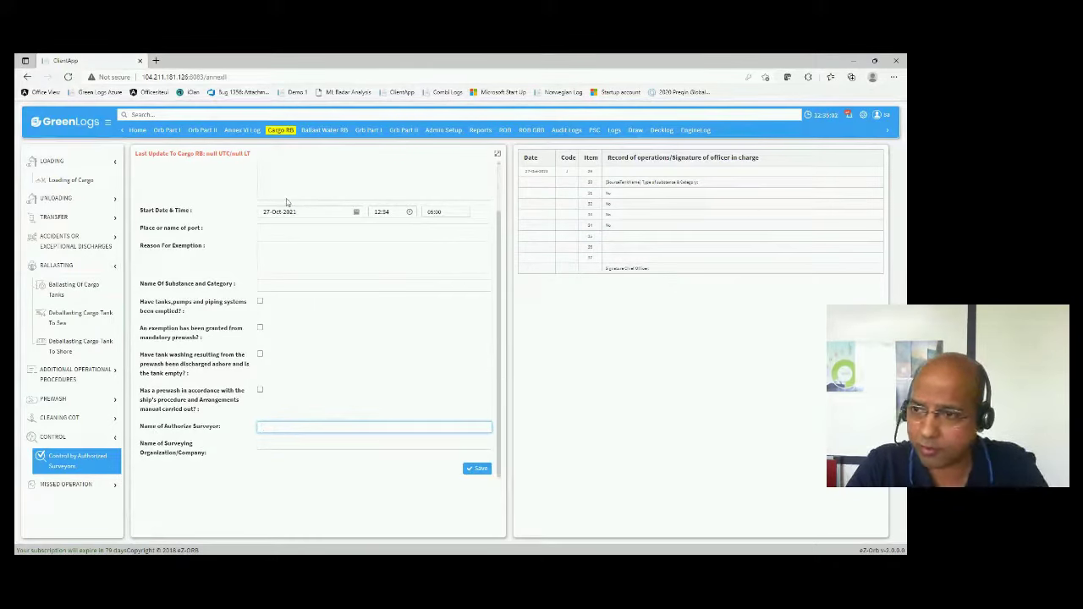
- Start a PSC inspection with Orb Part set to Cargo RB, close it unsaved, then go to Ballast Water RB
{"action": "left_click", "coordinate": [596, 132]}
{"action": "left_click", "coordinate": [882, 158]}
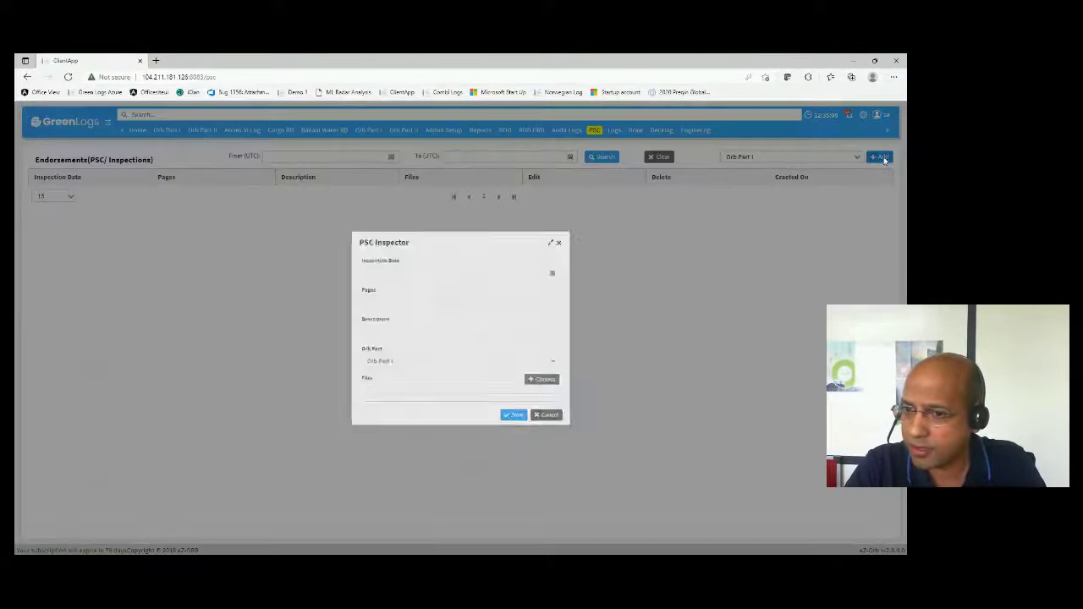
{"action": "left_click", "coordinate": [495, 366]}
{"action": "left_click", "coordinate": [402, 407]}
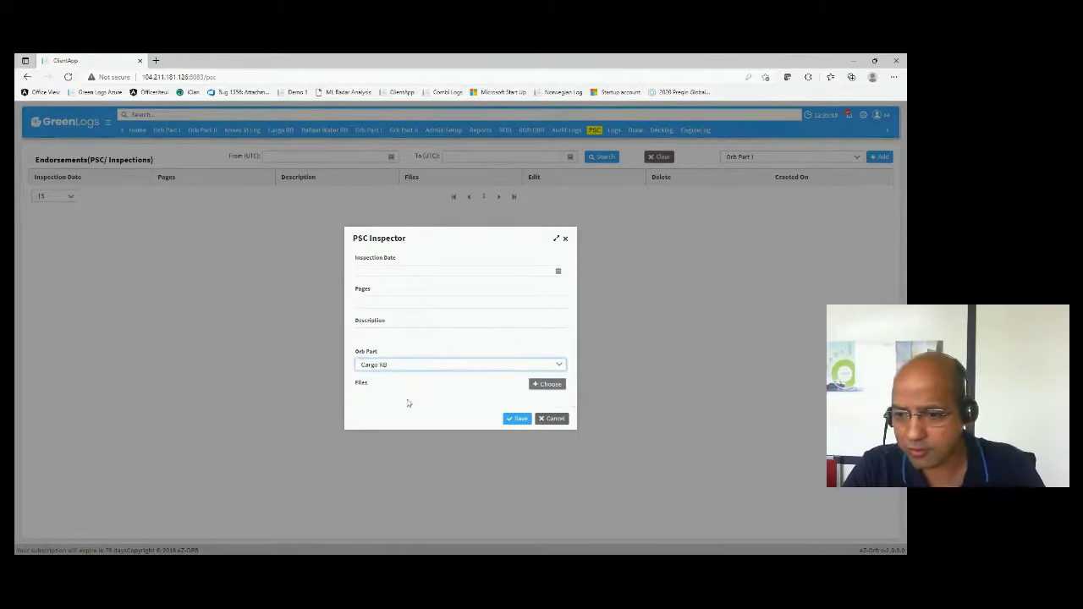
{"action": "left_click", "coordinate": [566, 242]}
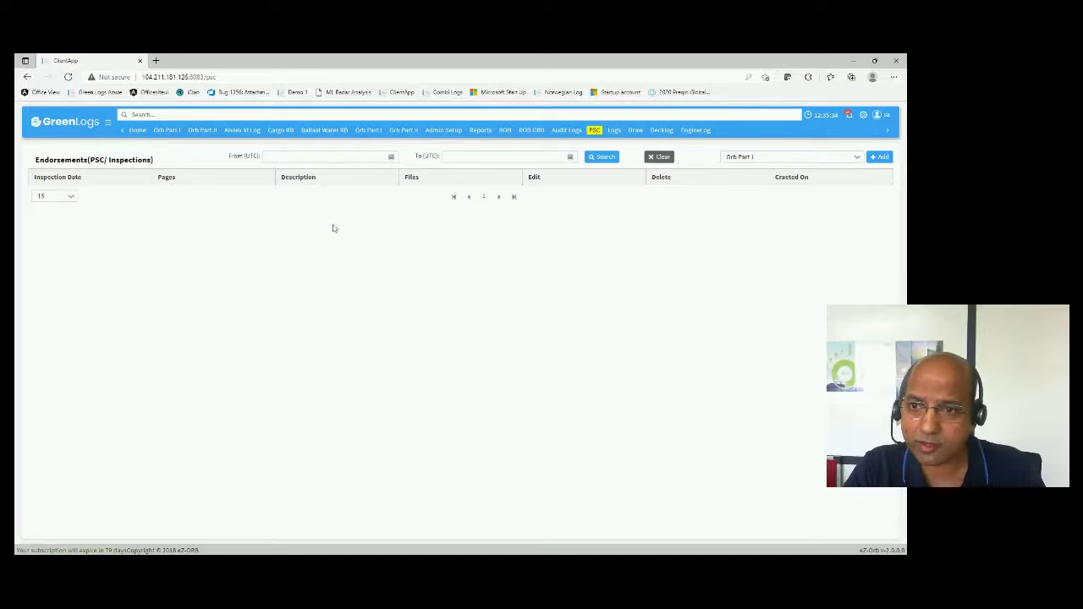
{"action": "left_click", "coordinate": [320, 134]}
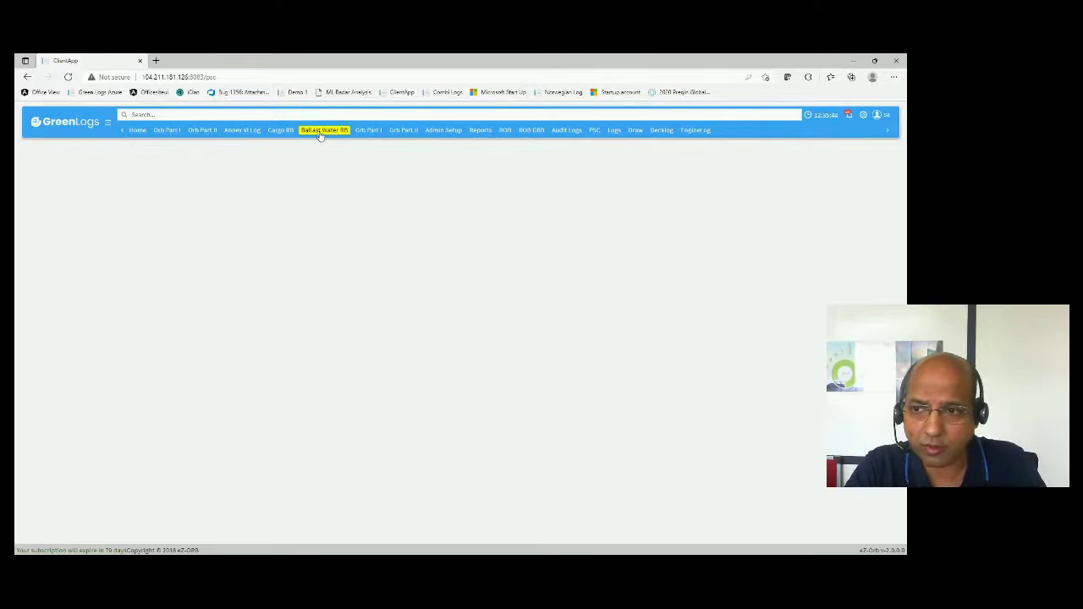
- View the De-Ballasting to Shore Reception and treated-ballast BWTS forms, then open Orb Part I
{"action": "left_click", "coordinate": [320, 134]}
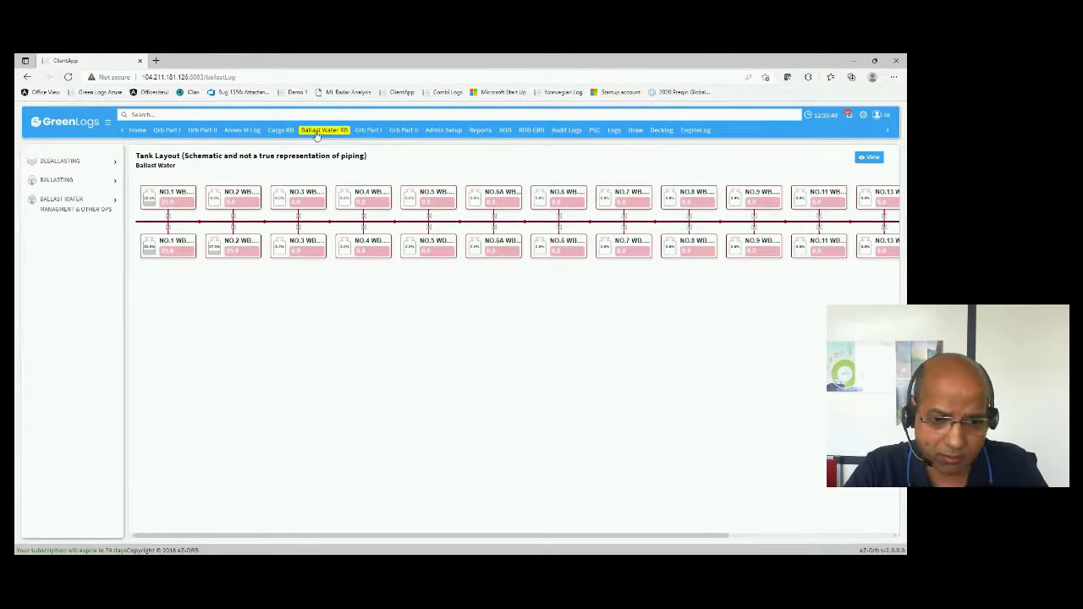
{"action": "left_click", "coordinate": [113, 166]}
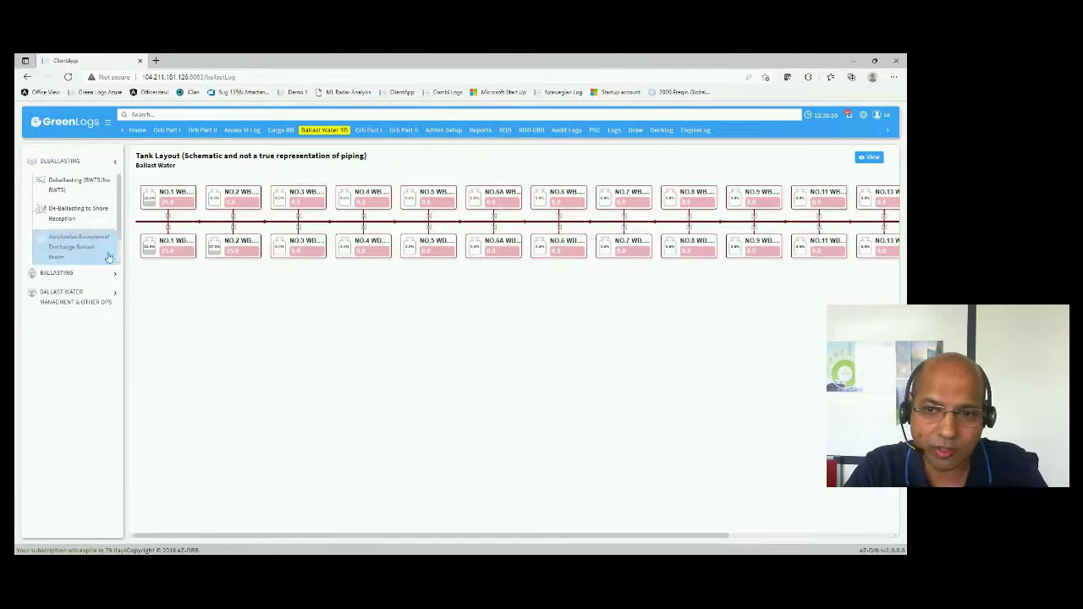
{"action": "left_click", "coordinate": [69, 218]}
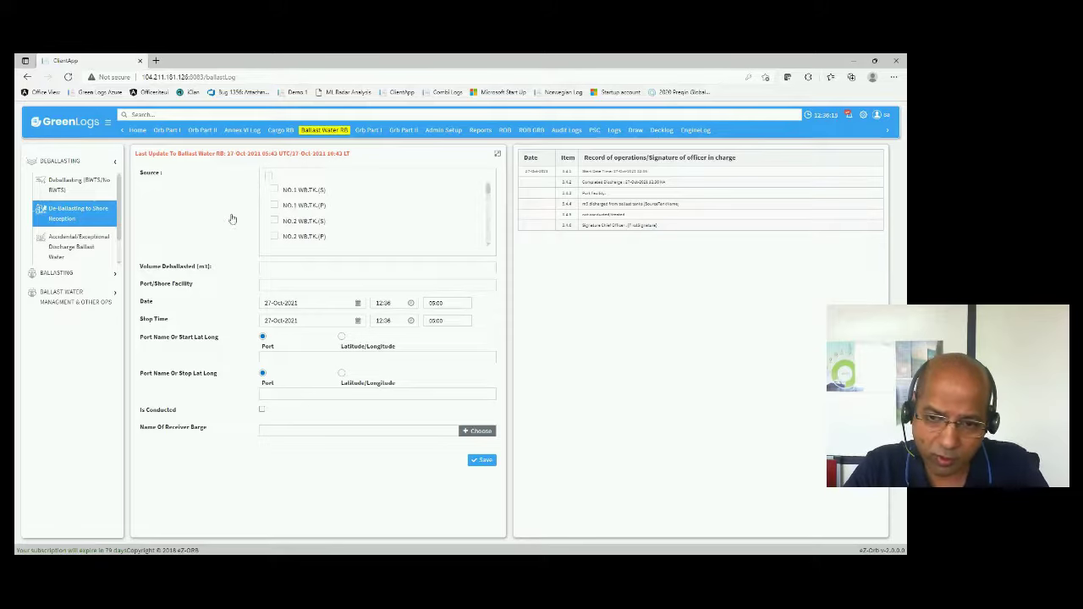
{"action": "left_click", "coordinate": [100, 272]}
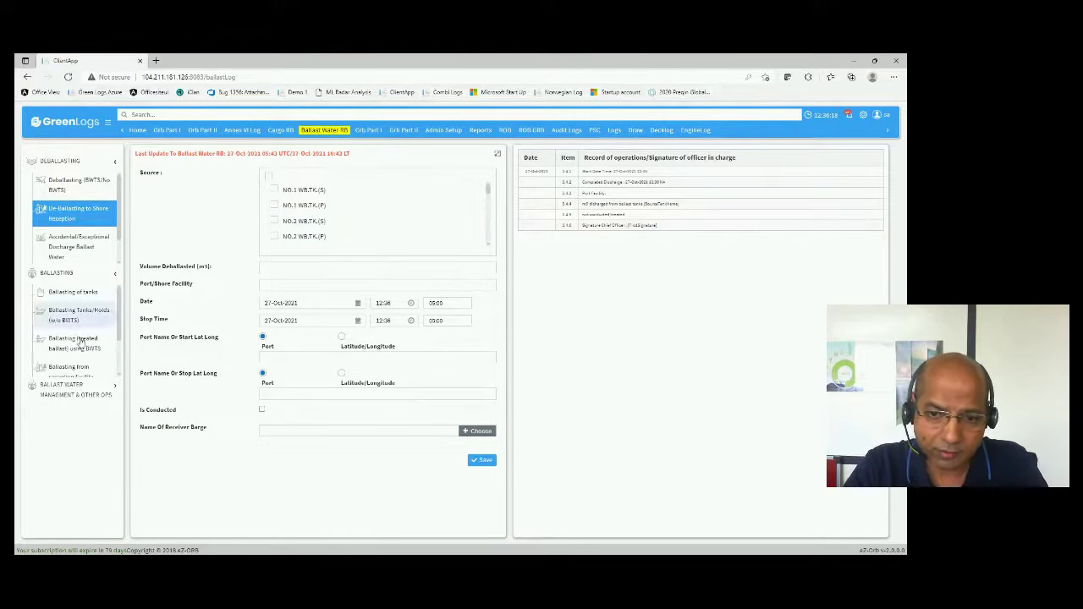
{"action": "left_click", "coordinate": [73, 342]}
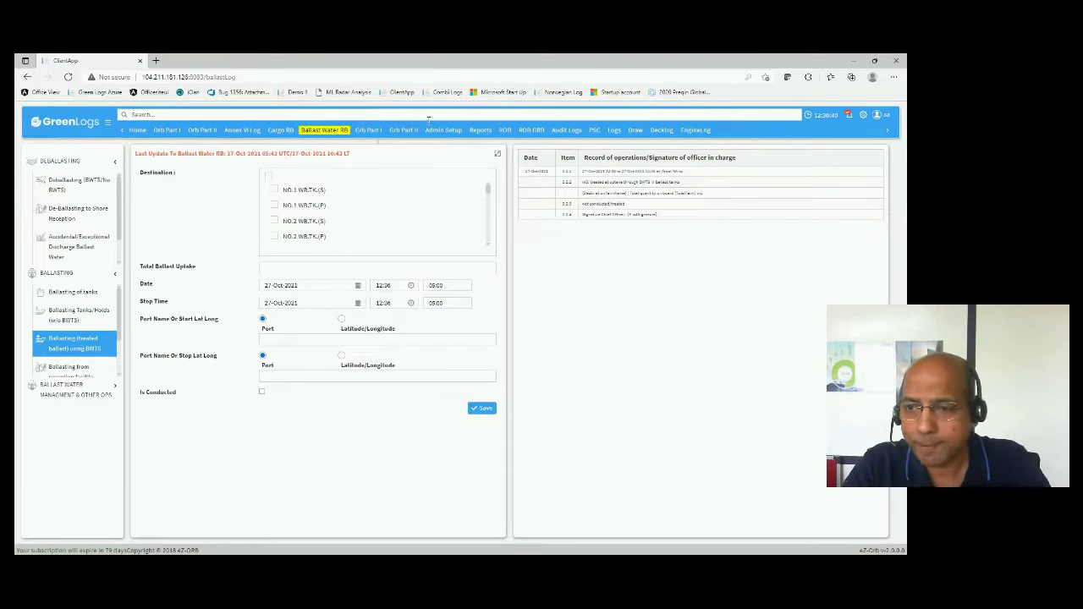
{"action": "left_click", "coordinate": [368, 131]}
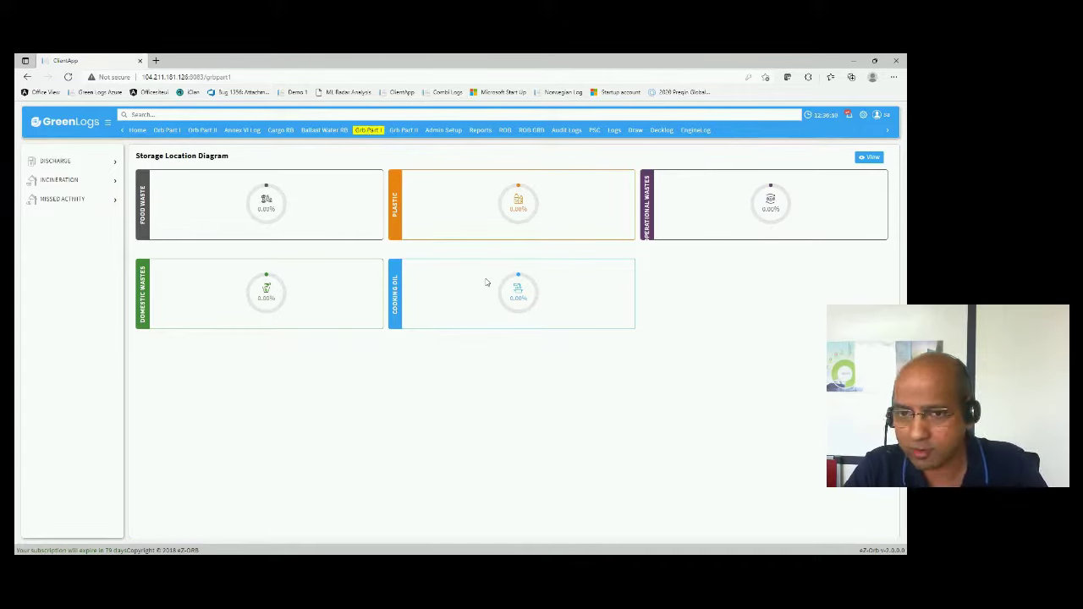
- Open the Discharge to Sea form and enter 12 in every start and stop position field
{"action": "left_click", "coordinate": [55, 160]}
{"action": "left_click", "coordinate": [67, 180]}
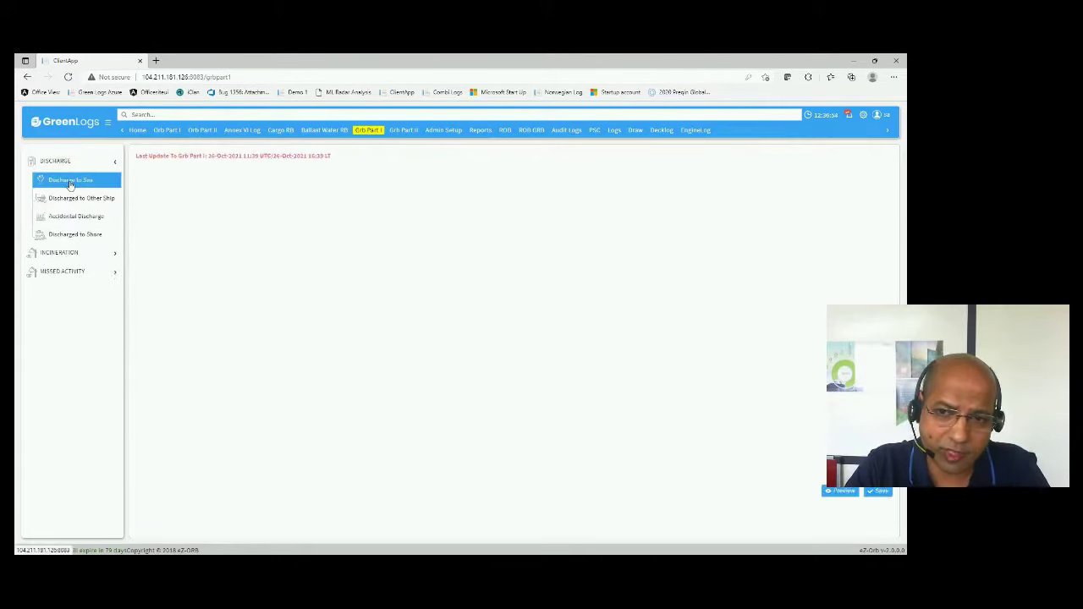
{"action": "left_click", "coordinate": [320, 196]}
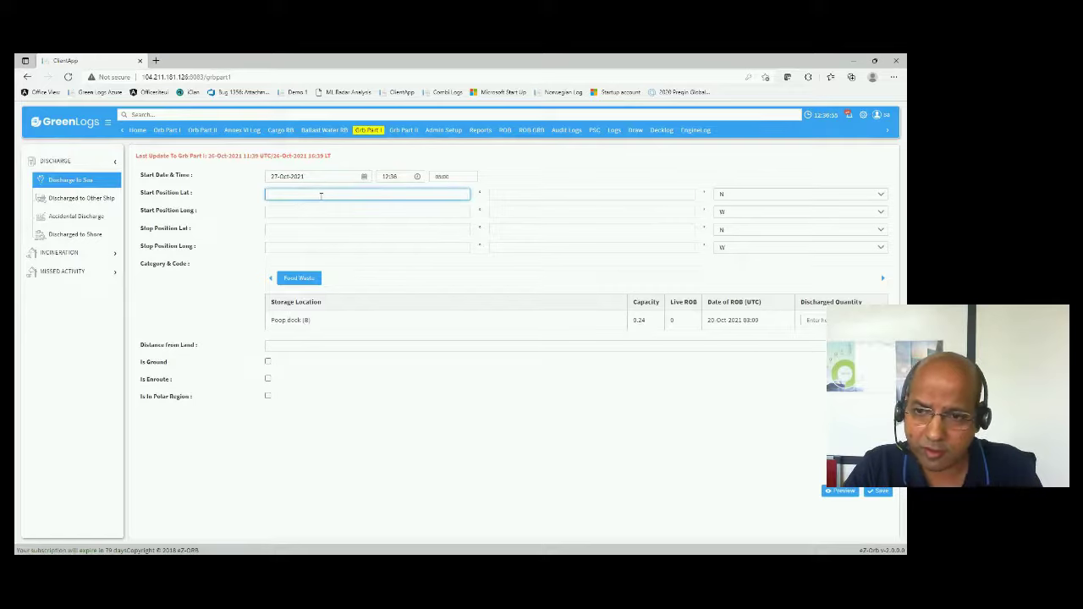
{"action": "type", "text": "12"}
{"action": "key", "text": "Tab"}
{"action": "type", "text": "12"}
{"action": "key", "text": "Tab"}
{"action": "type", "text": "12"}
{"action": "key", "text": "Tab"}
{"action": "type", "text": "12"}
{"action": "key", "text": "Tab"}
{"action": "type", "text": "12"}
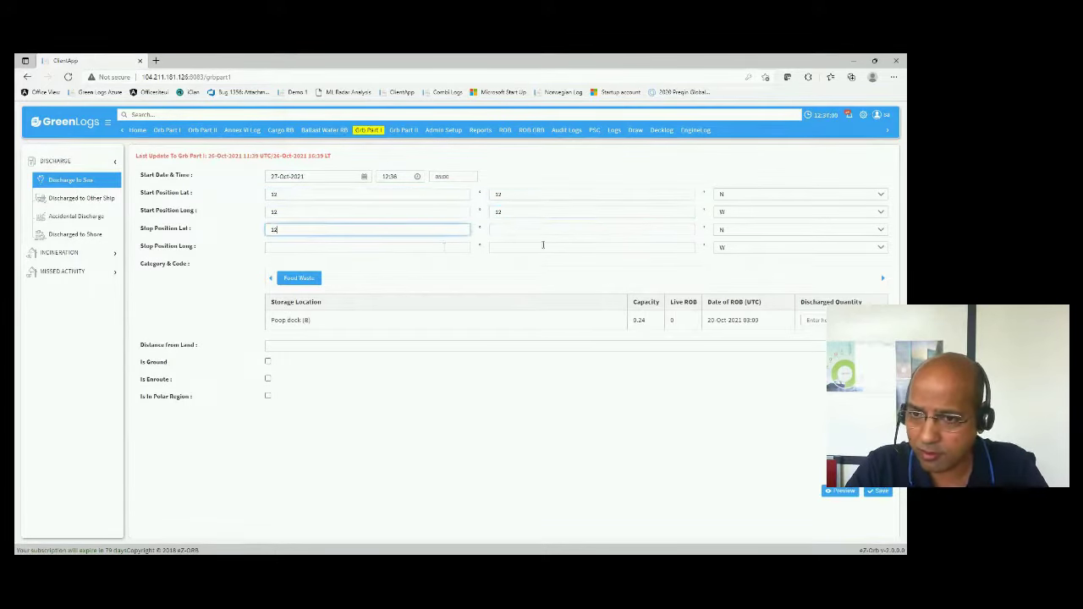
{"action": "left_click", "coordinate": [532, 230]}
{"action": "type", "text": "12"}
{"action": "left_click", "coordinate": [302, 246]}
{"action": "type", "text": "12"}
{"action": "left_click", "coordinate": [583, 245]}
{"action": "type", "text": "12"}
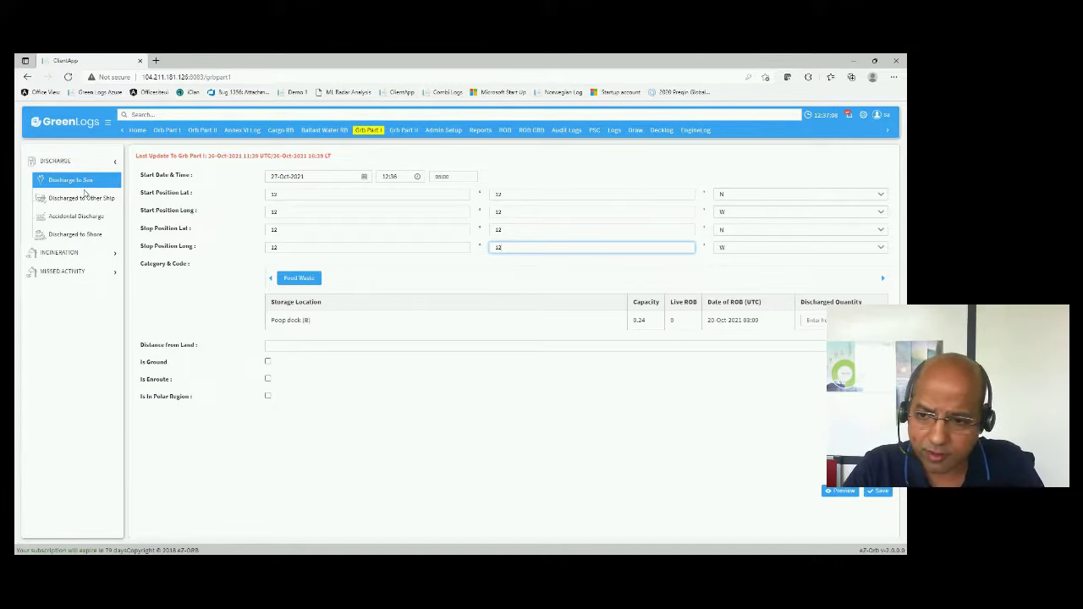
- Enter 0.02 discharged from Poop deck (B), 1.5 from land, tick Is Ground and Is Enroute, then preview
{"action": "left_click", "coordinate": [812, 320]}
{"action": "type", "text": "0.02"}
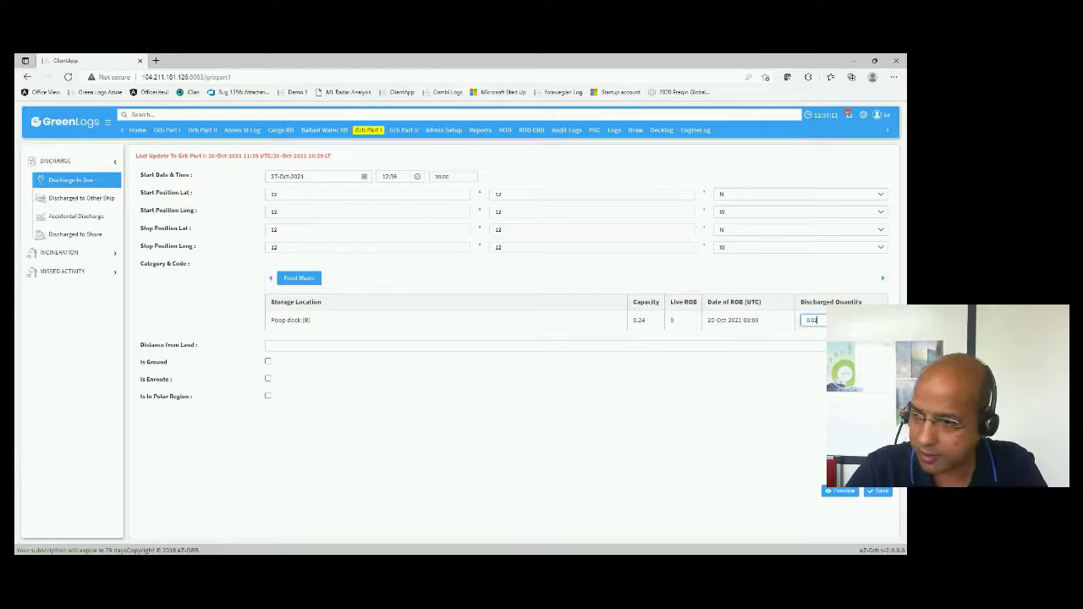
{"action": "left_click", "coordinate": [302, 346]}
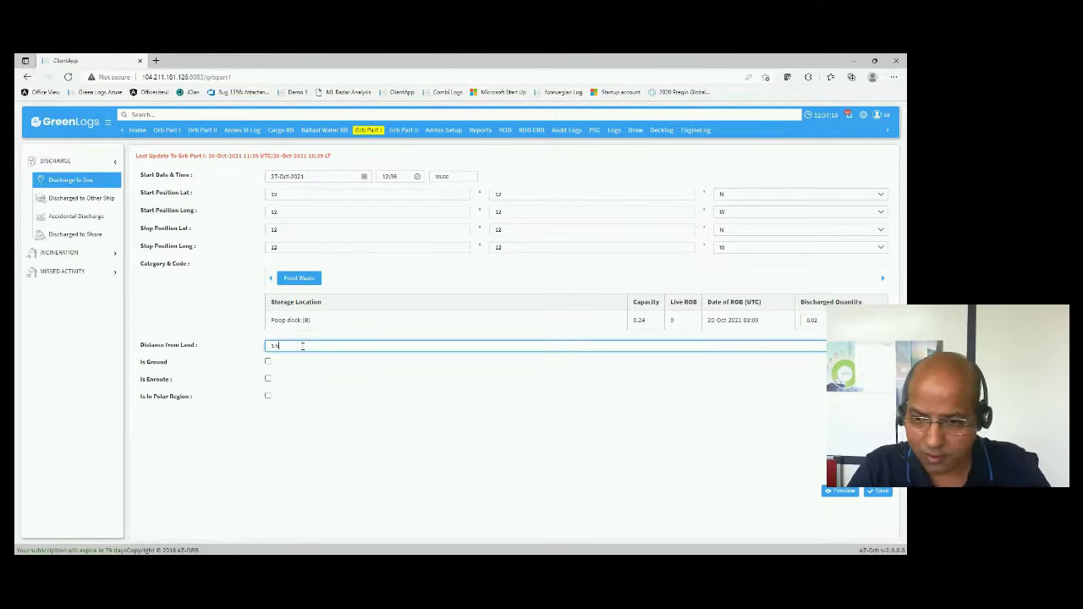
{"action": "left_click", "coordinate": [265, 373]}
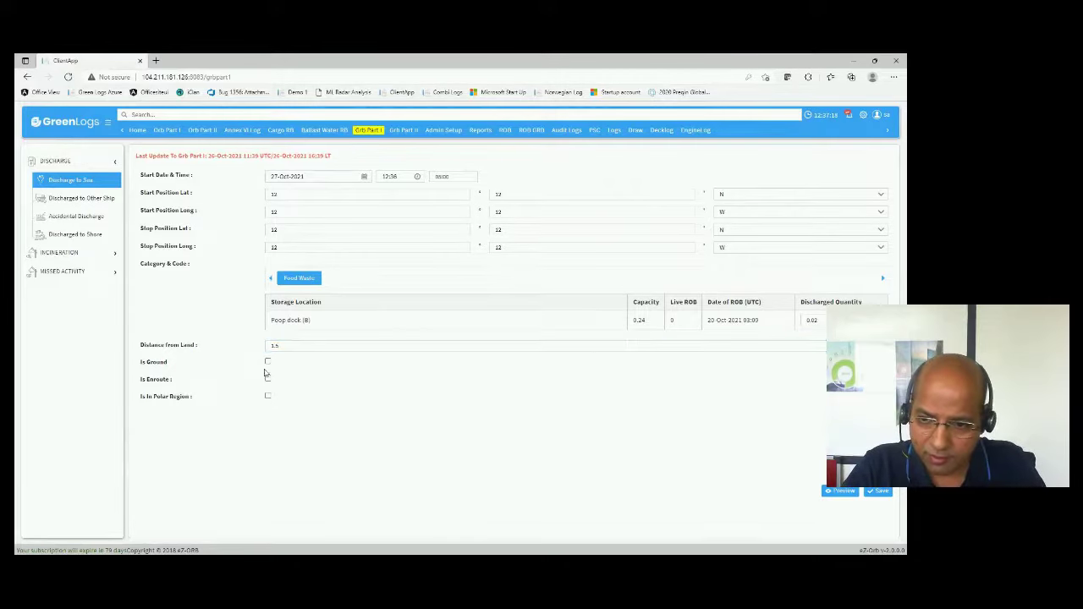
{"action": "left_click", "coordinate": [267, 361]}
{"action": "left_click", "coordinate": [267, 379]}
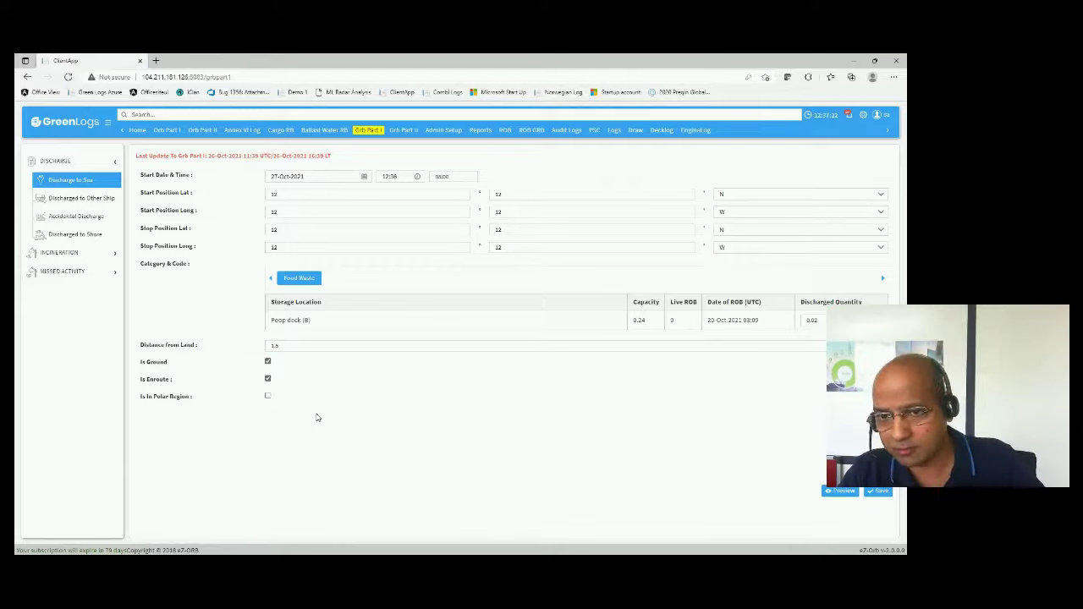
{"action": "left_click", "coordinate": [840, 492]}
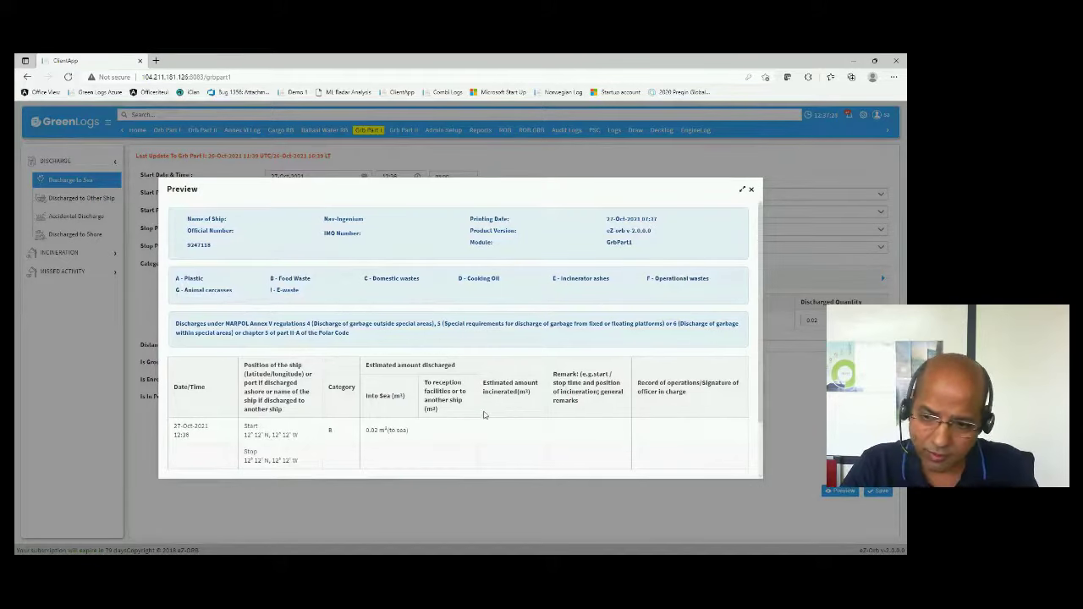
{"action": "left_click", "coordinate": [752, 191]}
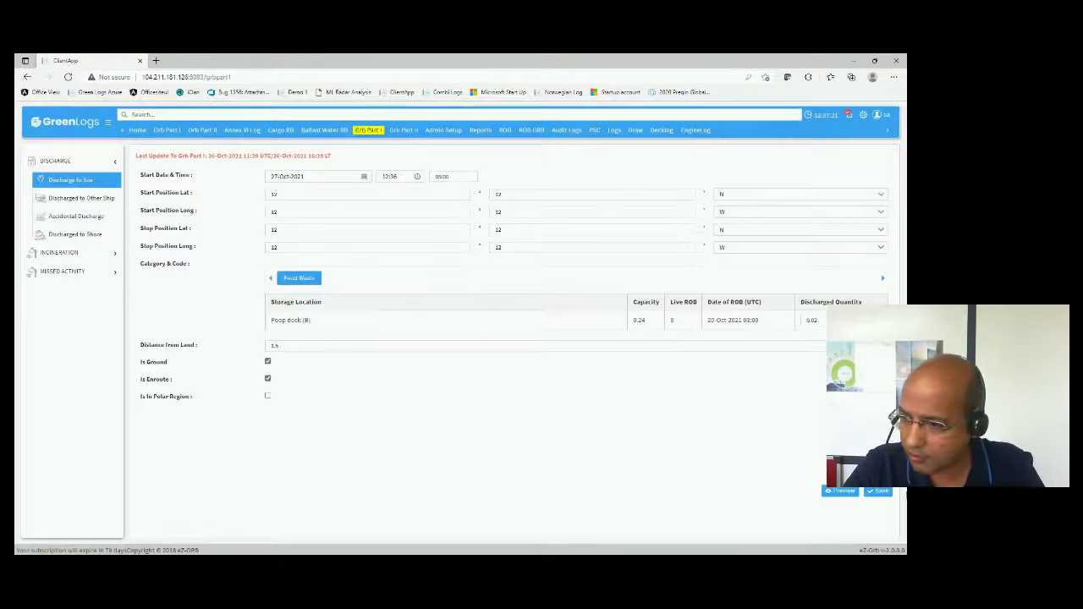
{"action": "left_click", "coordinate": [881, 492]}
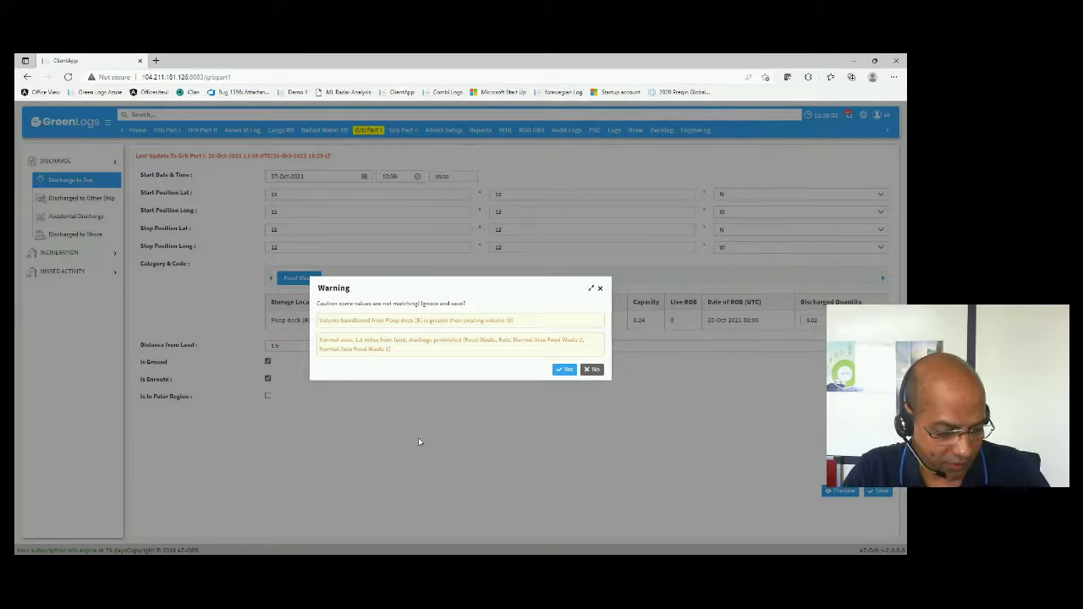
{"action": "left_click", "coordinate": [600, 288]}
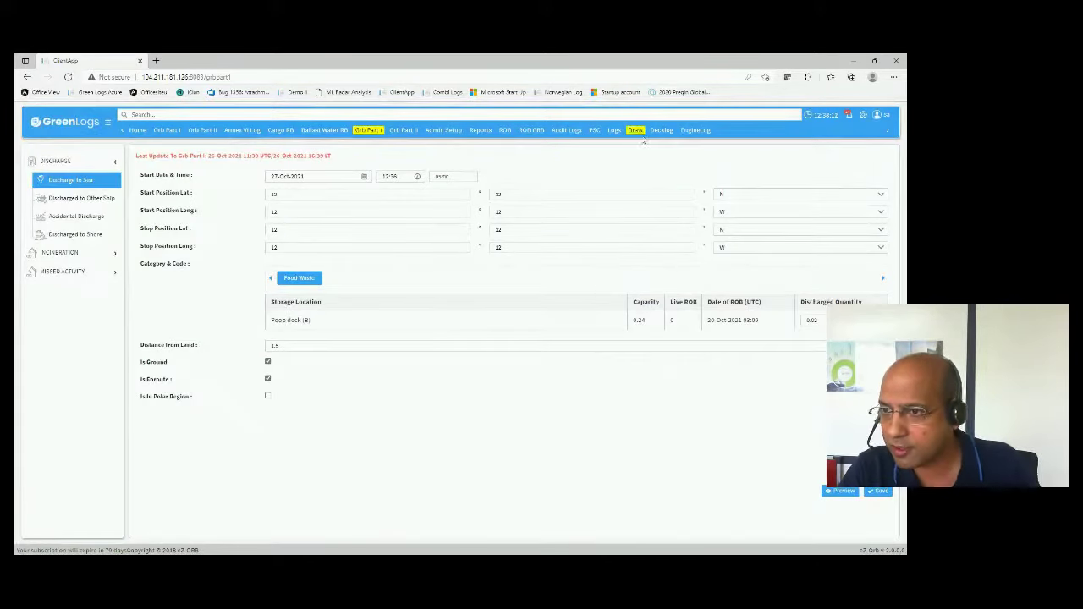
- View the Deck Log and Engine Log, add a Main Engine Pressures row, then switch to Power BI
{"action": "left_click", "coordinate": [661, 130]}
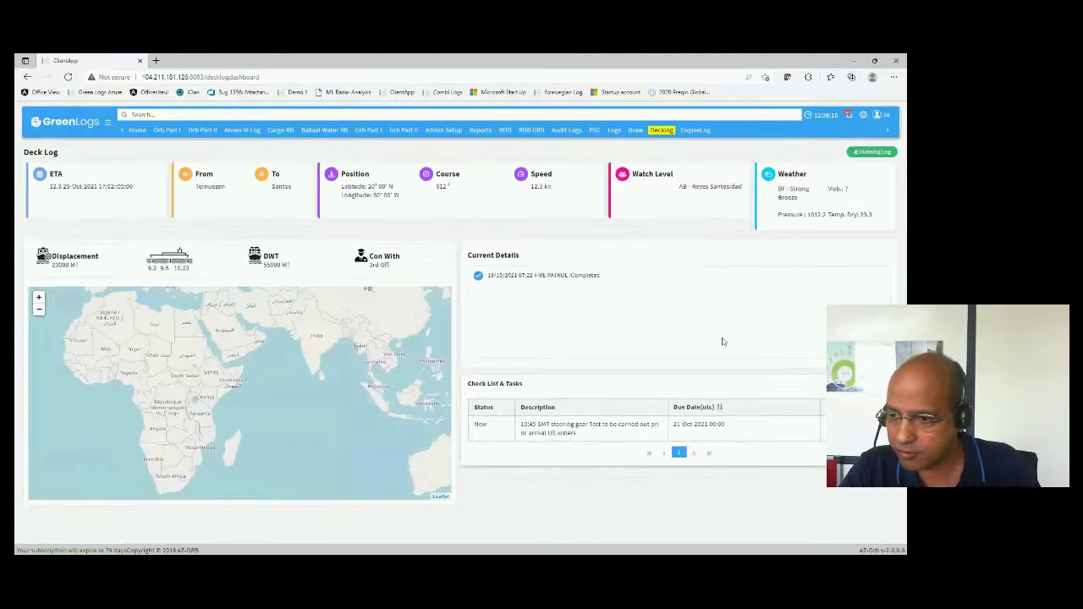
{"action": "left_click", "coordinate": [695, 130]}
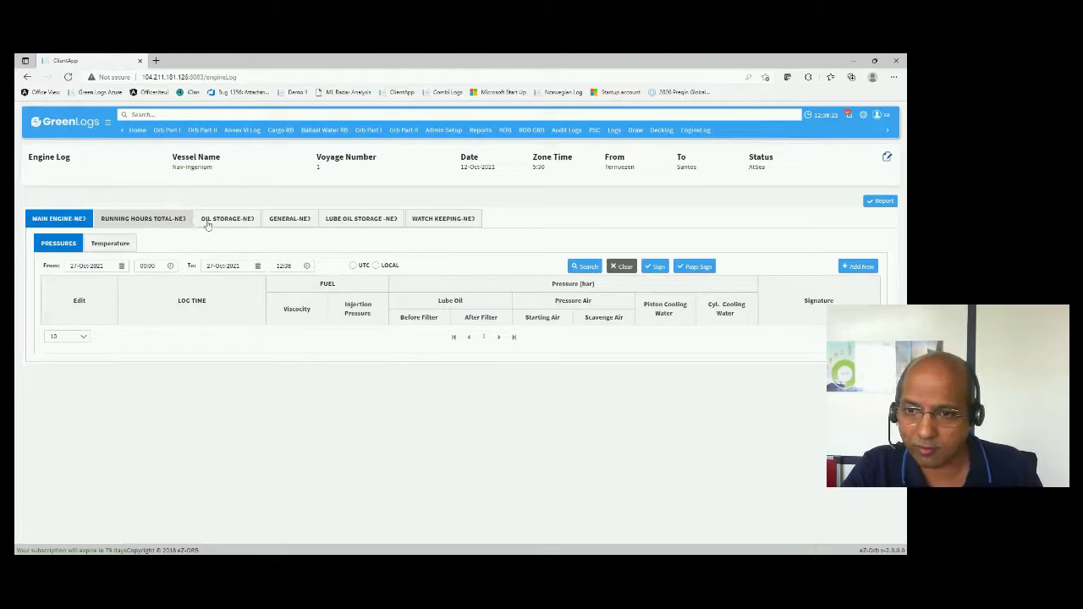
{"action": "left_click", "coordinate": [858, 267]}
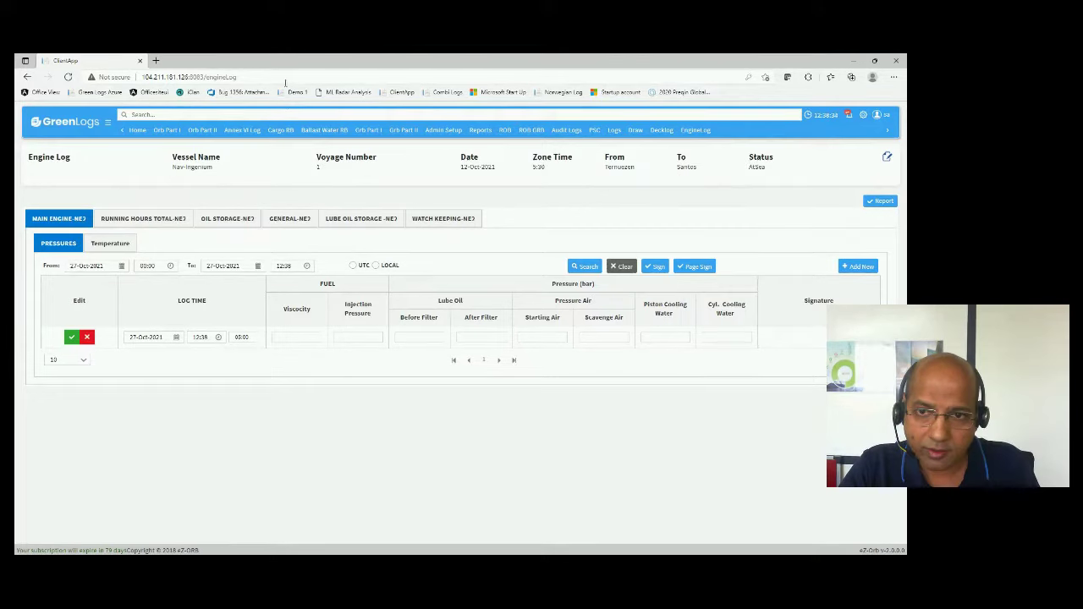
{"action": "left_click", "coordinate": [851, 60]}
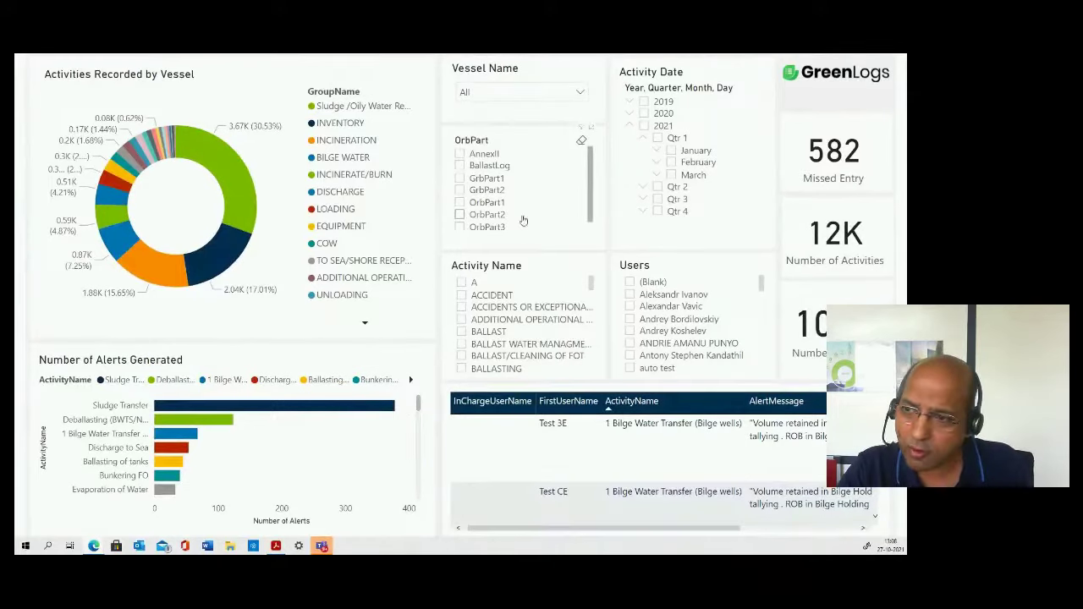
- Check the empty vessel name filter and highlight the largest activities slice
{"action": "scroll", "coordinate": [546, 205], "scroll_direction": "down", "scroll_amount": 1}
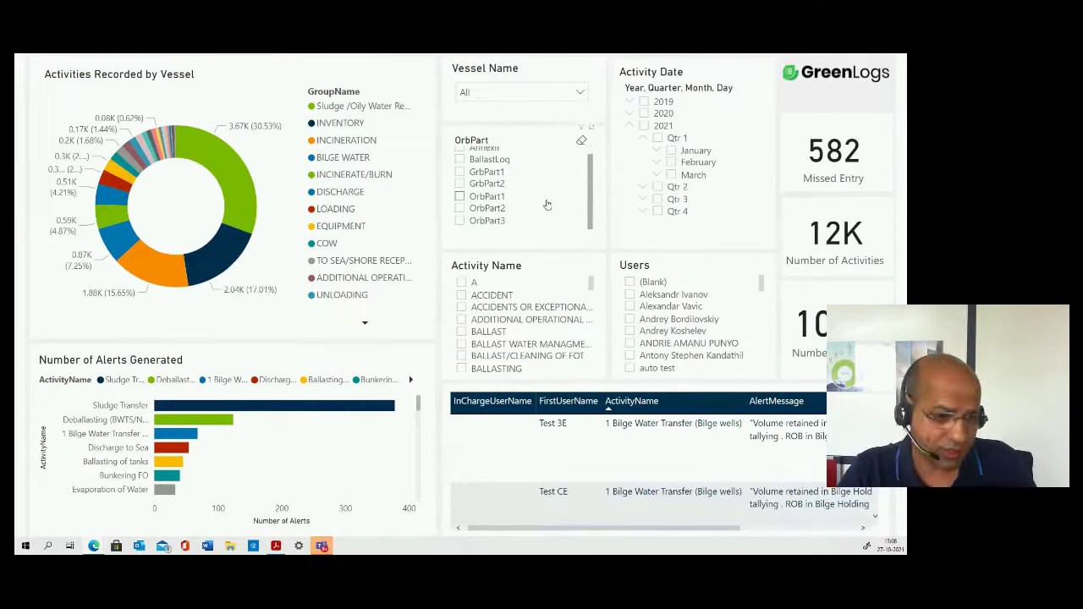
{"action": "left_click", "coordinate": [580, 93]}
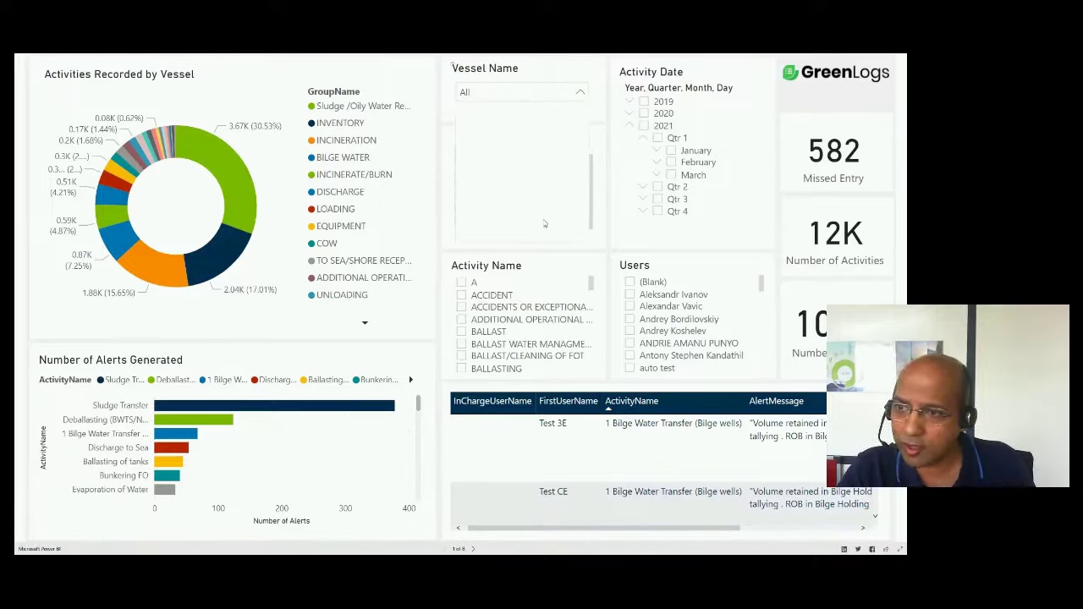
{"action": "left_click", "coordinate": [548, 69]}
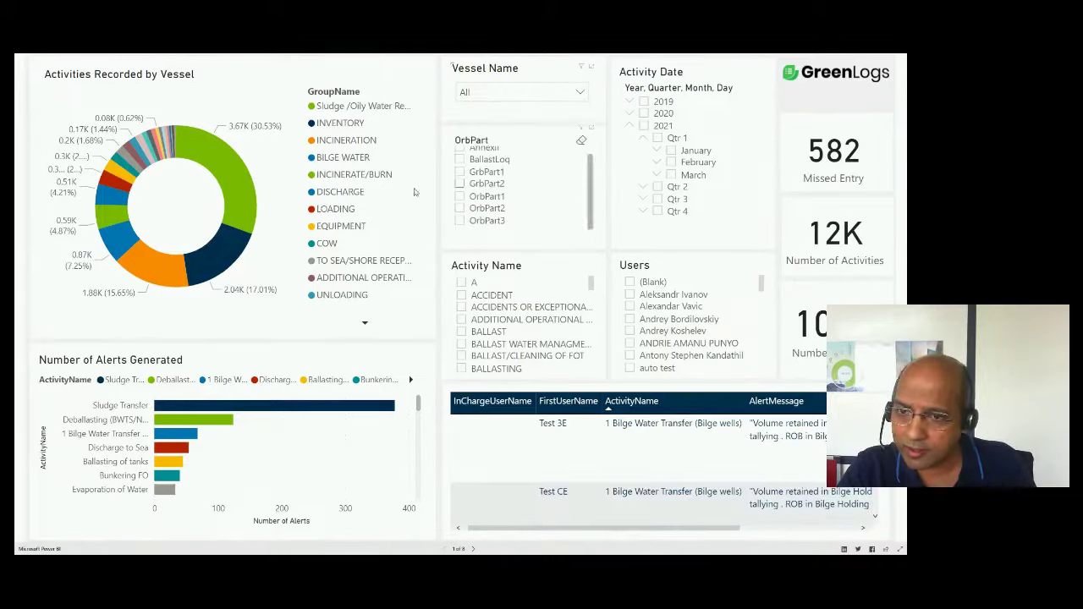
{"action": "left_click", "coordinate": [241, 182]}
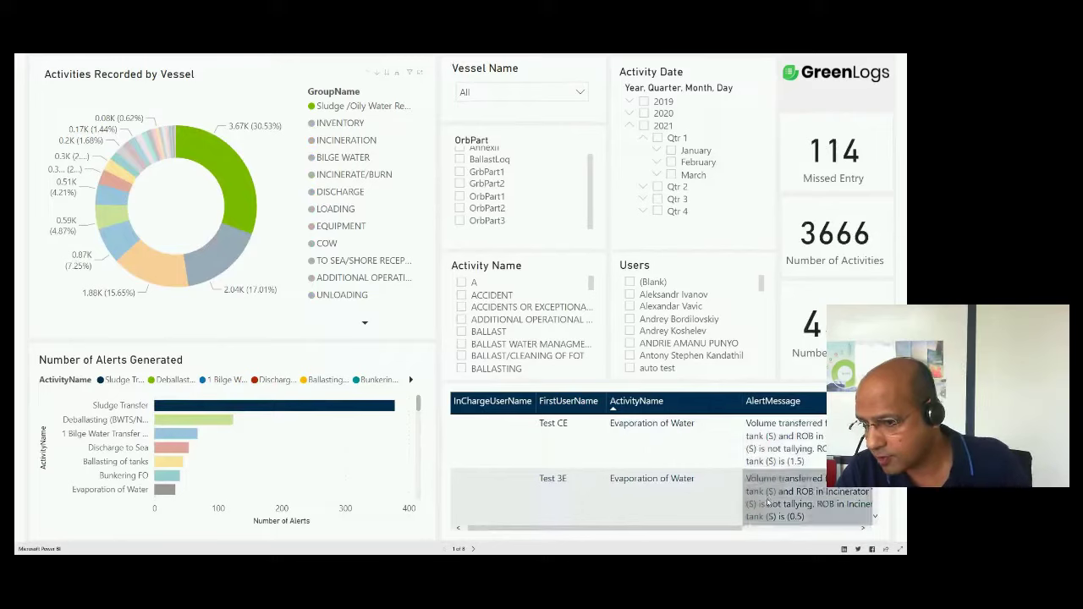
- Filter to Bunkering and clear it again, then advance to the vessel map page 2 of 8
{"action": "scroll", "coordinate": [809, 514], "scroll_direction": "right", "scroll_amount": 3}
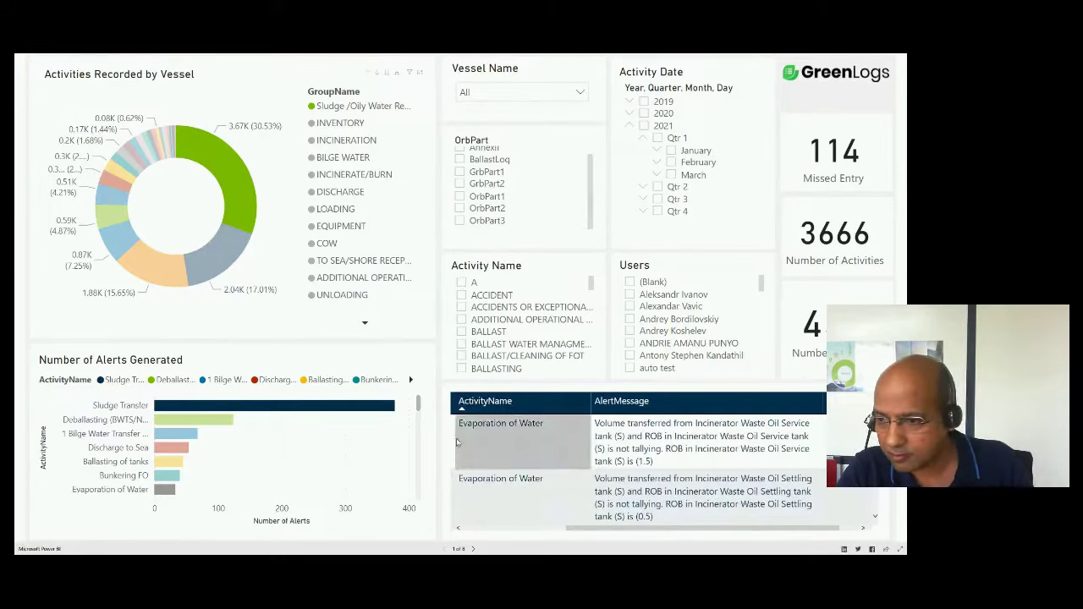
{"action": "left_click", "coordinate": [356, 379]}
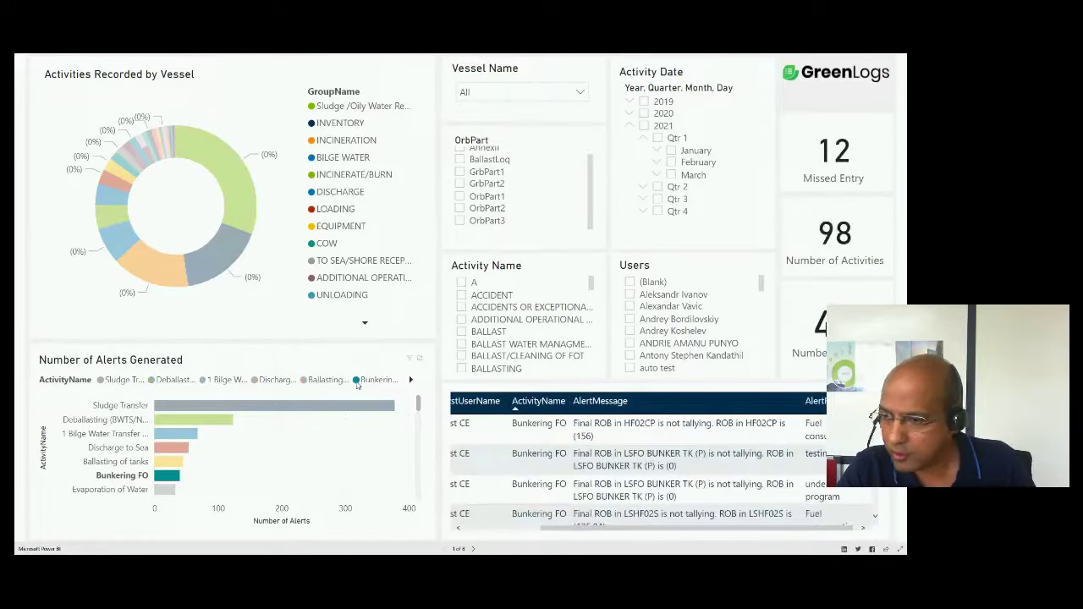
{"action": "left_click", "coordinate": [357, 380]}
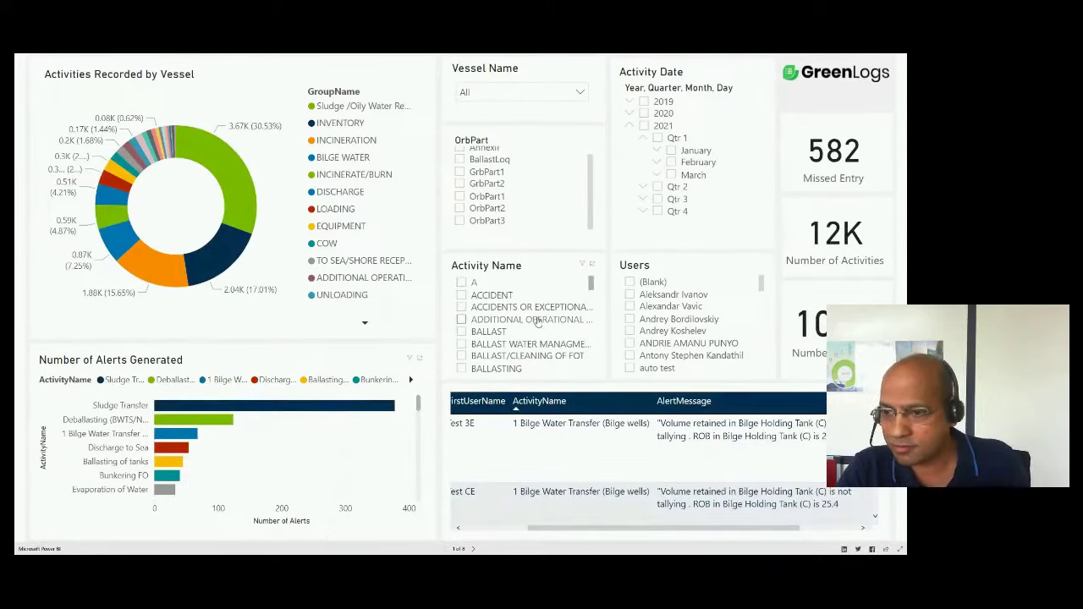
{"action": "scroll", "coordinate": [523, 500], "scroll_direction": "down", "scroll_amount": 1}
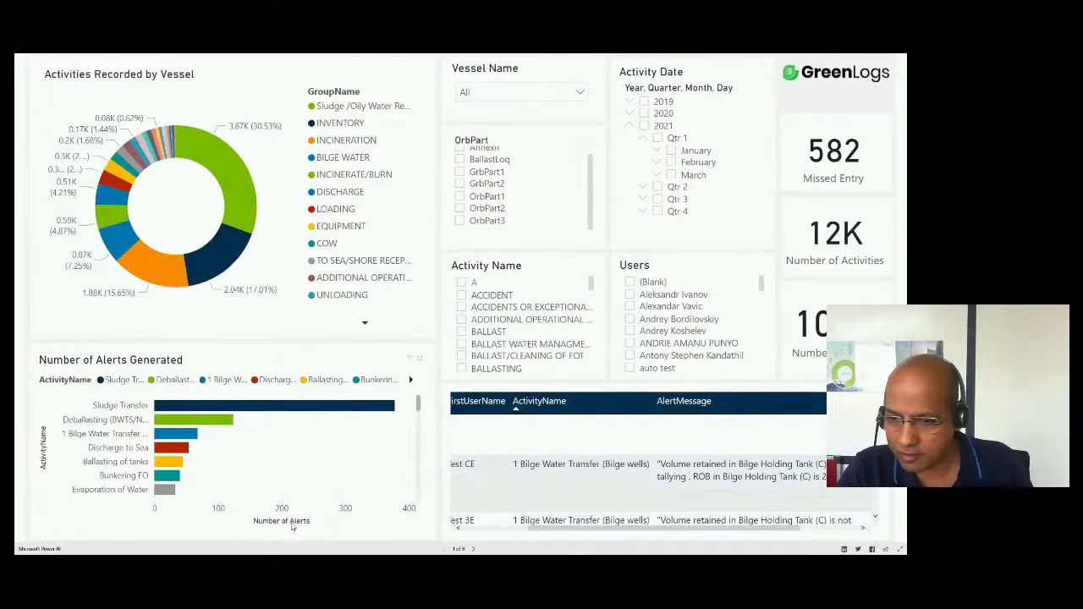
{"action": "left_click", "coordinate": [473, 548]}
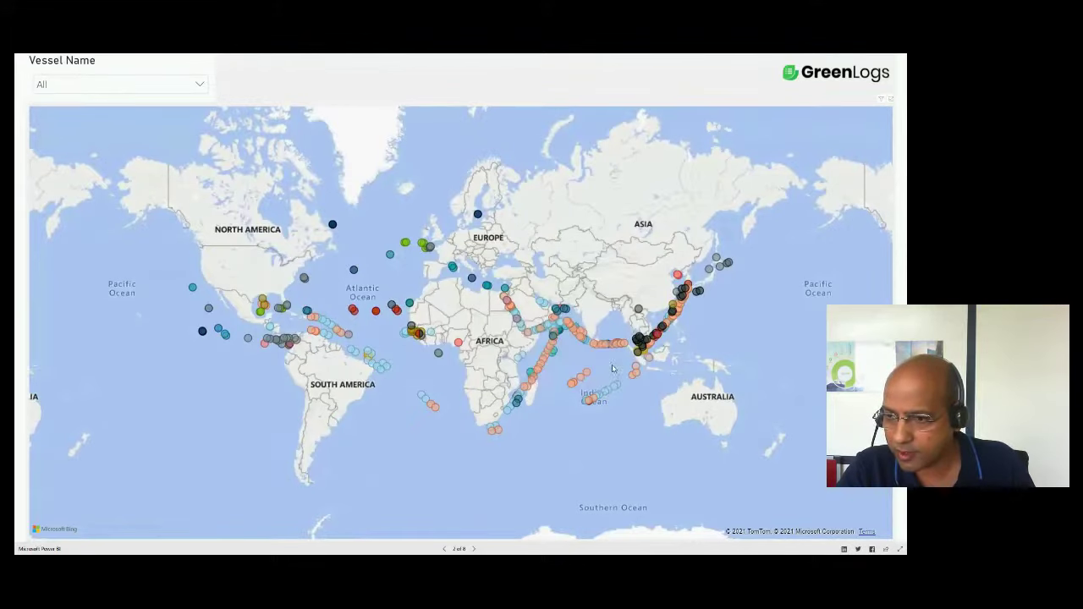
- Zoom the vessel map, filter to one vessel and back to all, then advance to Bilge Collected
{"action": "mouse_move", "coordinate": [511, 298]}
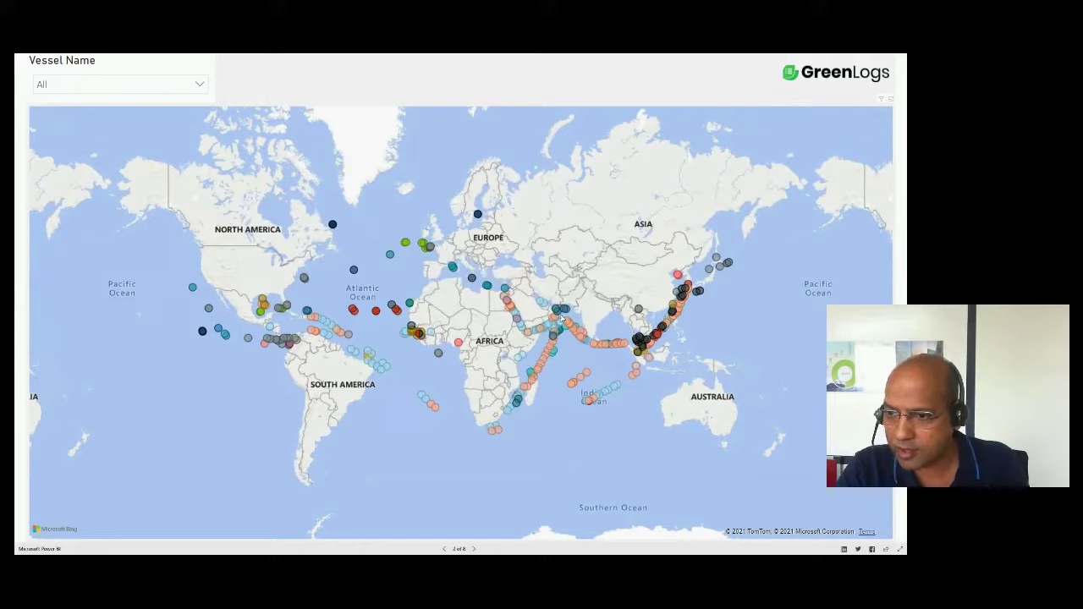
{"action": "scroll", "coordinate": [422, 325], "scroll_direction": "up", "scroll_amount": 5}
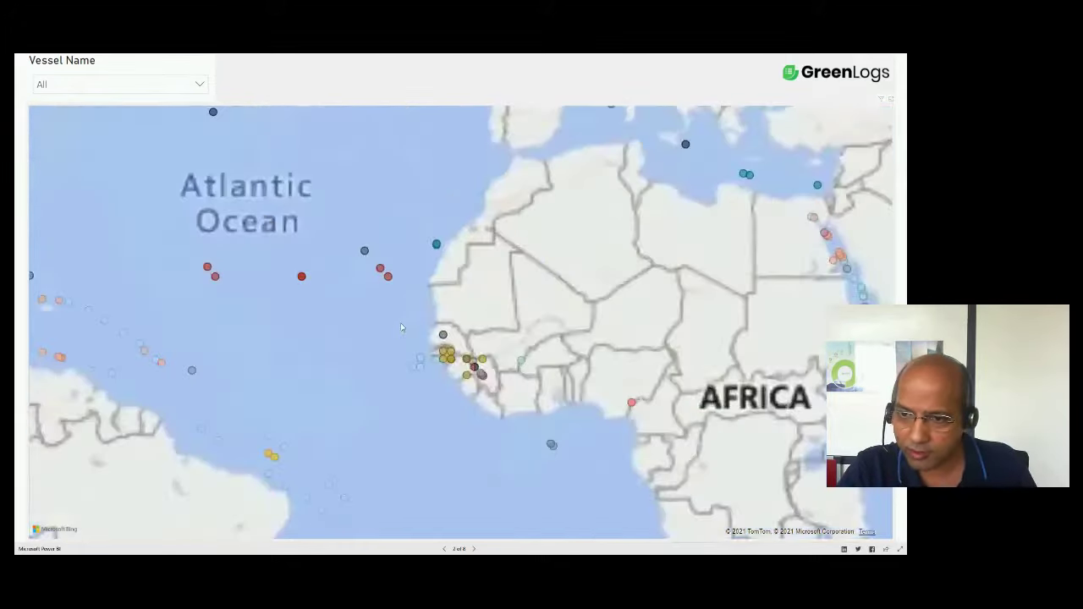
{"action": "mouse_move", "coordinate": [204, 236]}
{"action": "scroll", "coordinate": [254, 269], "scroll_direction": "down", "scroll_amount": 5}
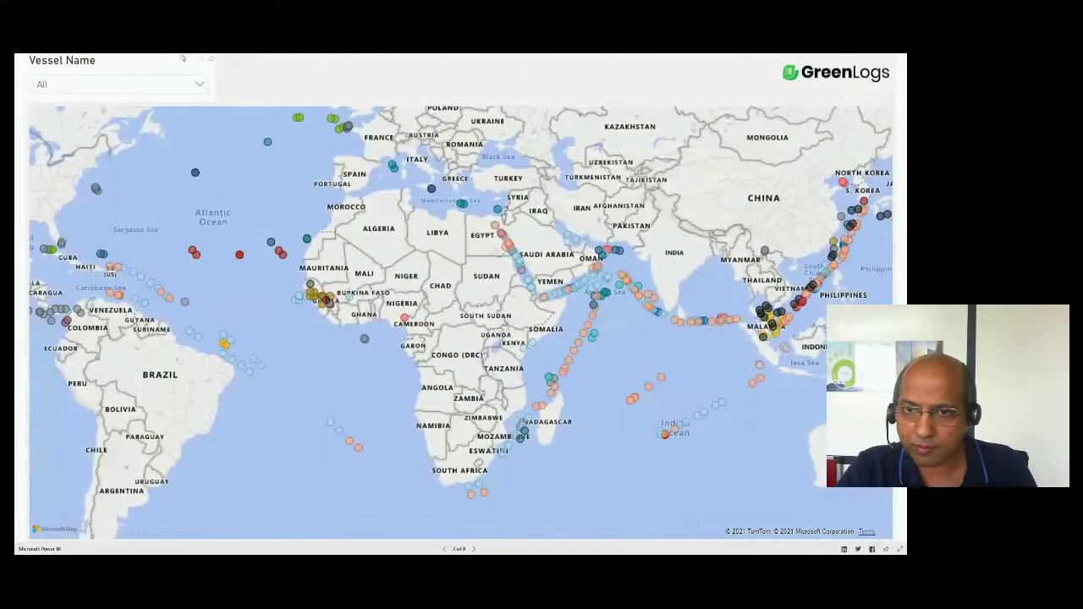
{"action": "left_click", "coordinate": [200, 85]}
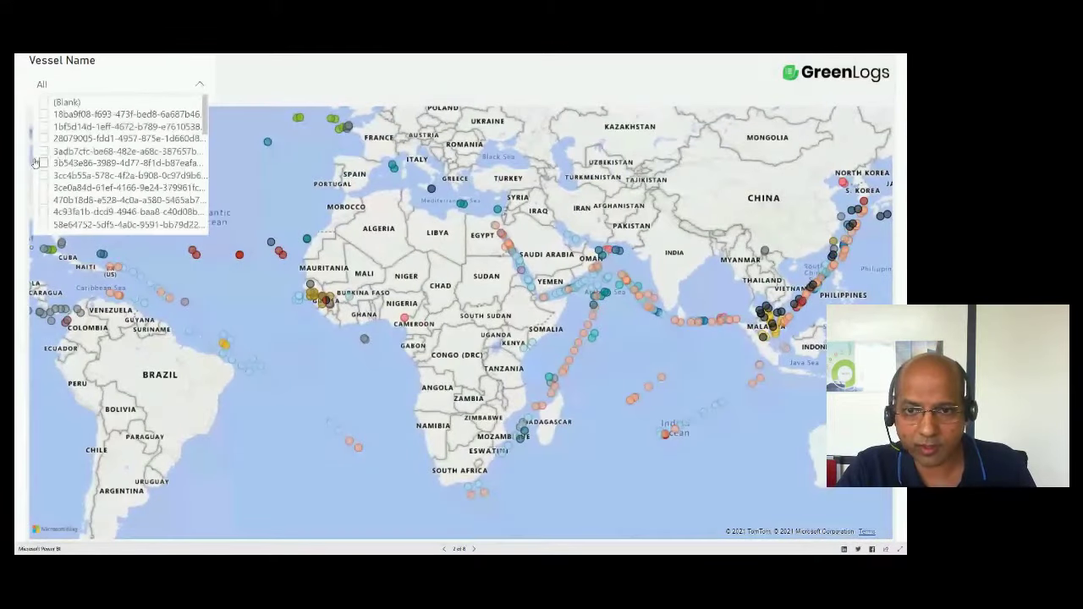
{"action": "left_click", "coordinate": [44, 152]}
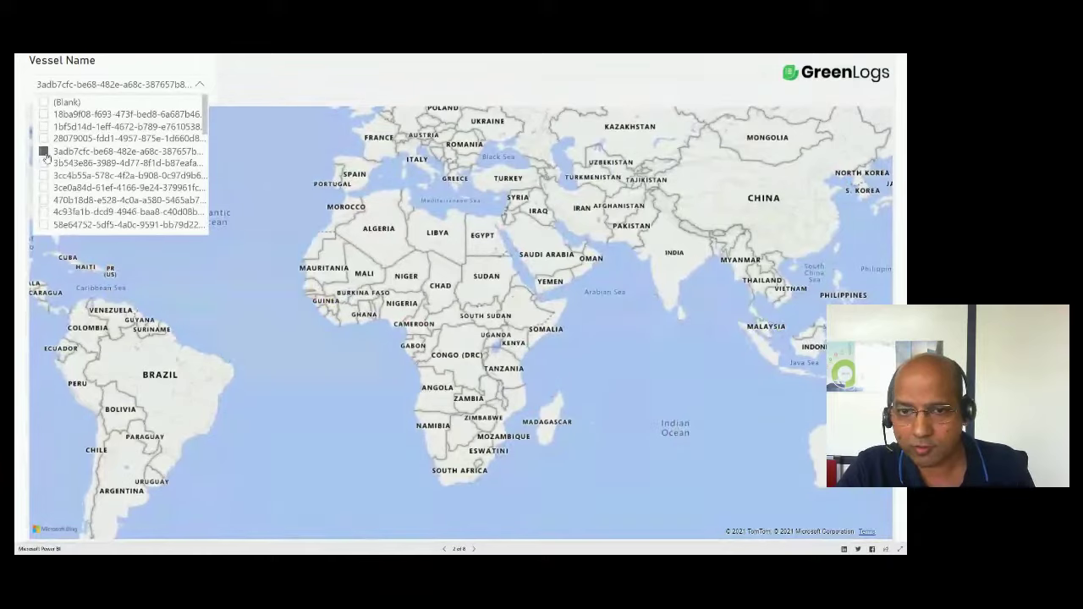
{"action": "left_click", "coordinate": [44, 152]}
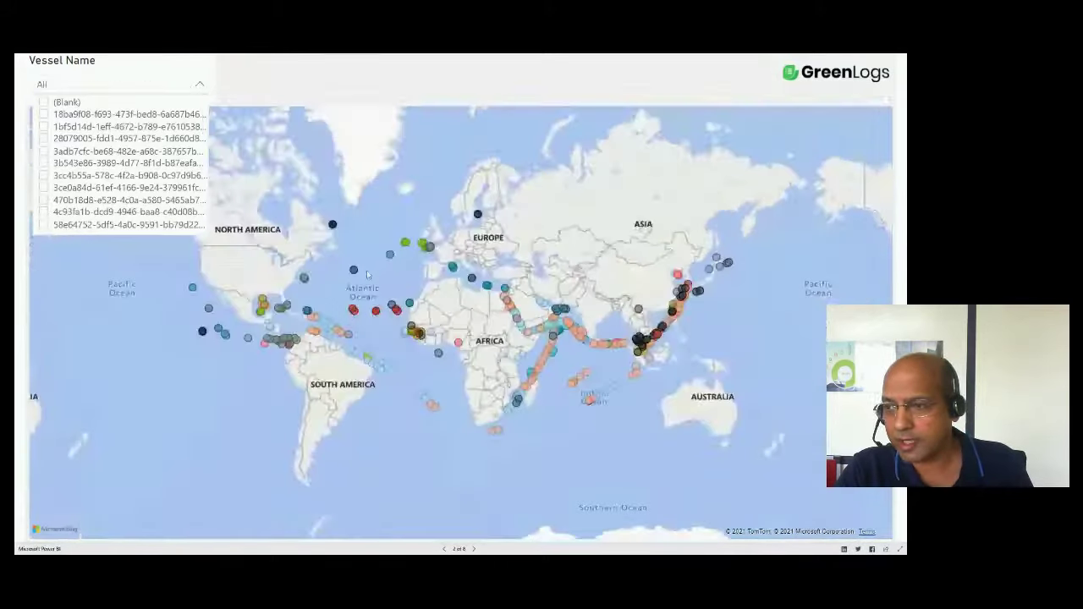
{"action": "left_click", "coordinate": [368, 274]}
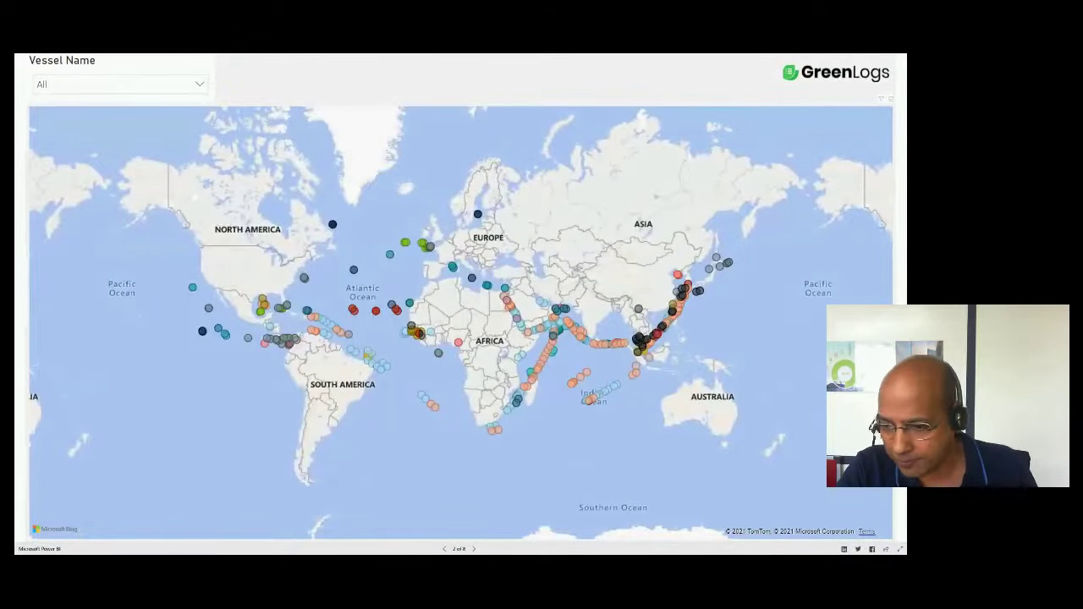
{"action": "left_click", "coordinate": [474, 549]}
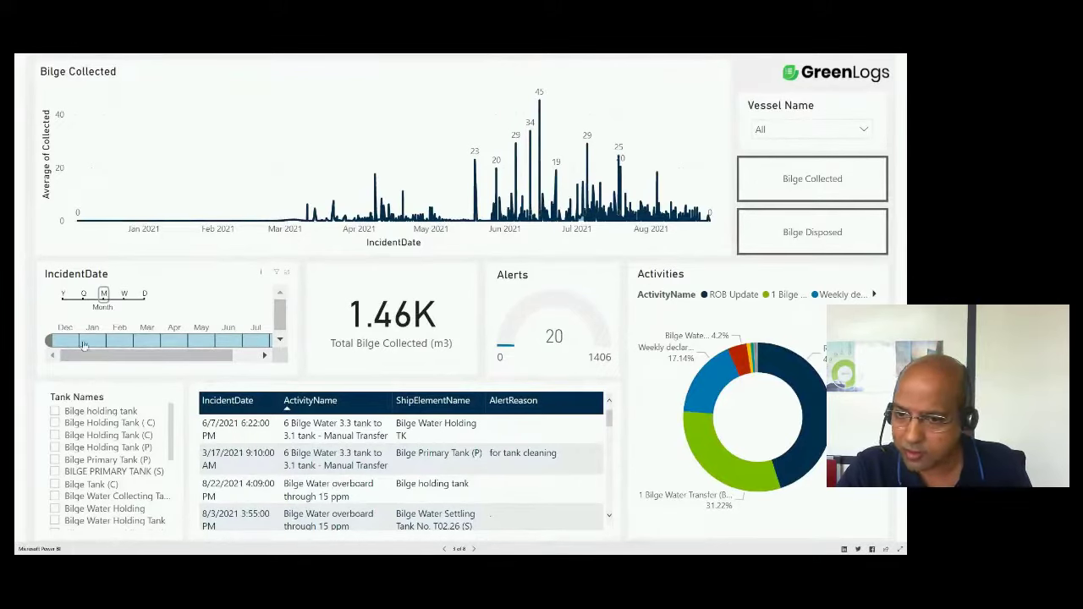
- Apply and clear the Bilge Holding Tank (C) filter, then advance two pages to Garbage Category
{"action": "left_click", "coordinate": [55, 435]}
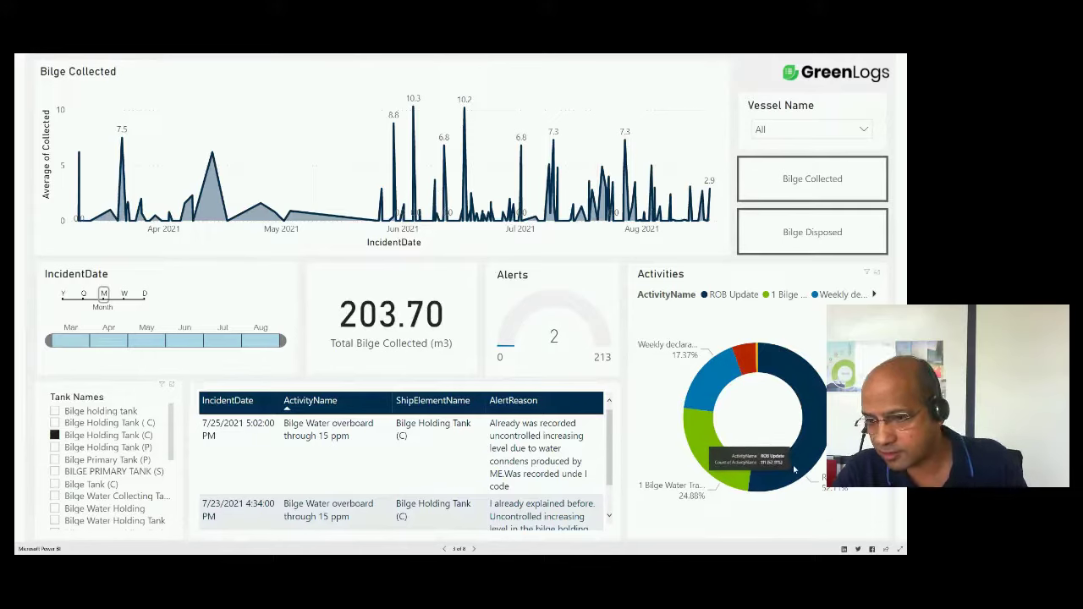
{"action": "left_click", "coordinate": [54, 435]}
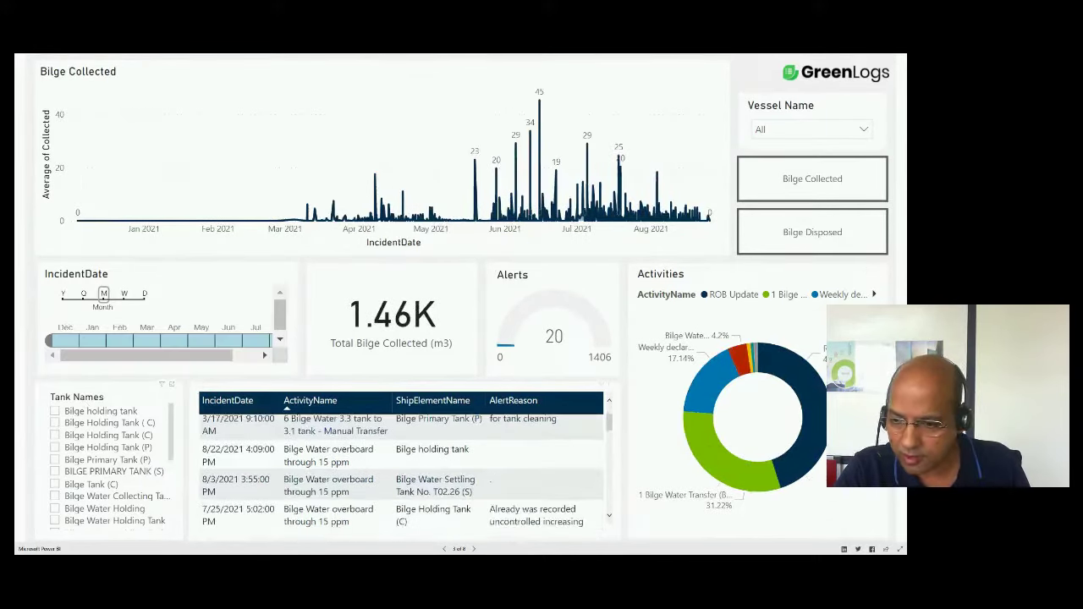
{"action": "left_click", "coordinate": [474, 549]}
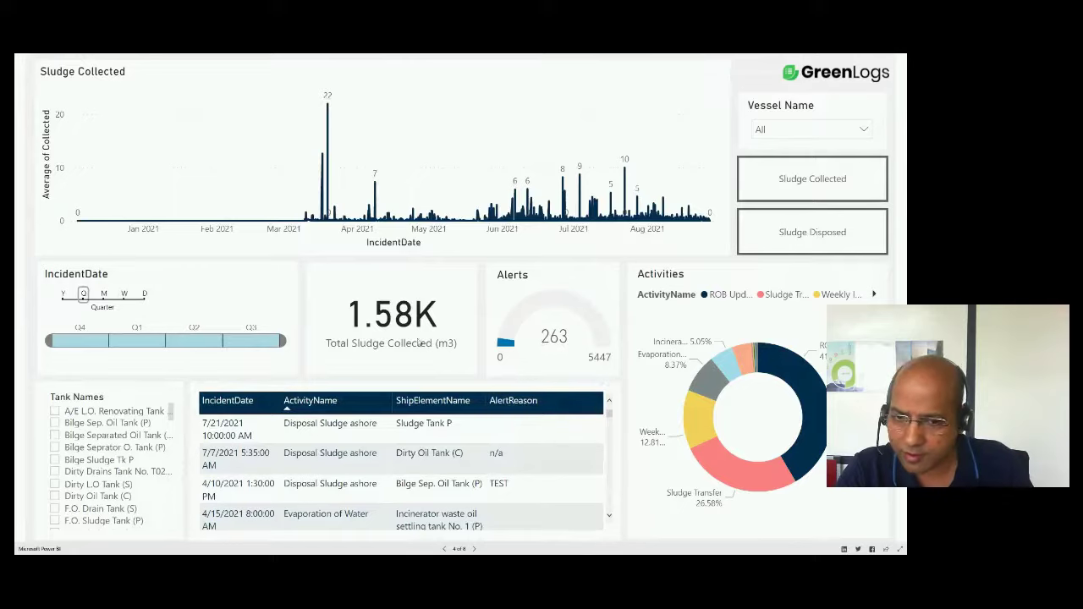
{"action": "left_click", "coordinate": [476, 549]}
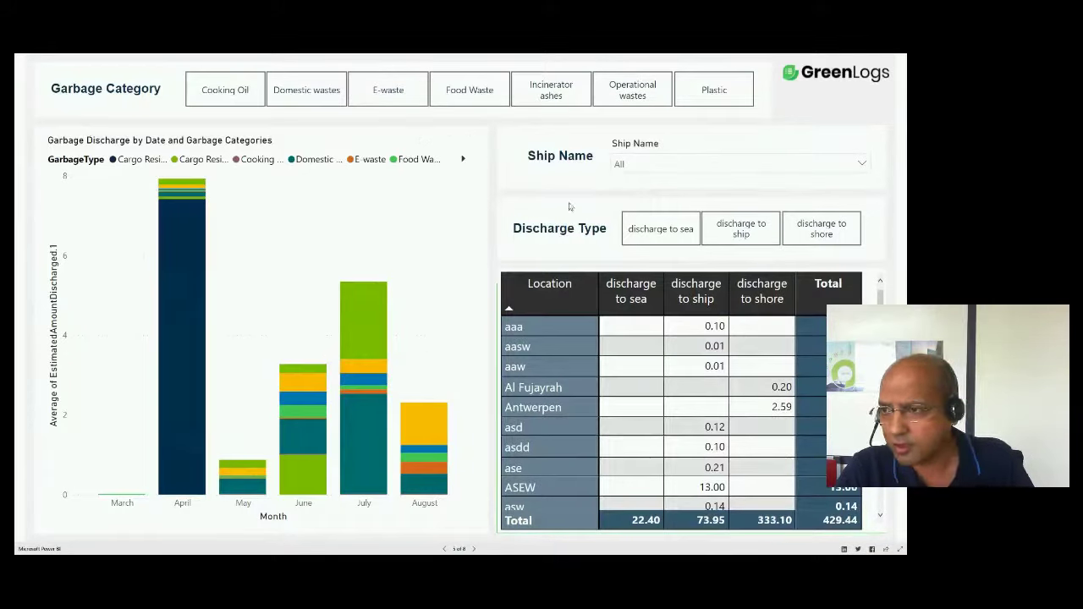
- Filter to discharge to shore, toggle one ship off and on, then select E-waste and Cooking Oil
{"action": "left_click", "coordinate": [825, 239]}
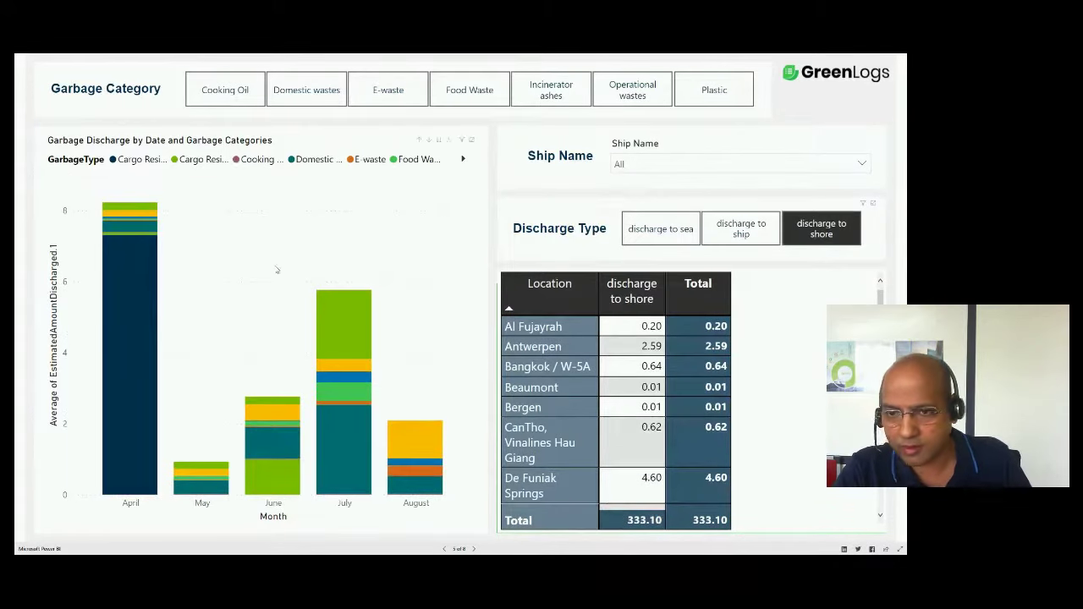
{"action": "left_click", "coordinate": [658, 166]}
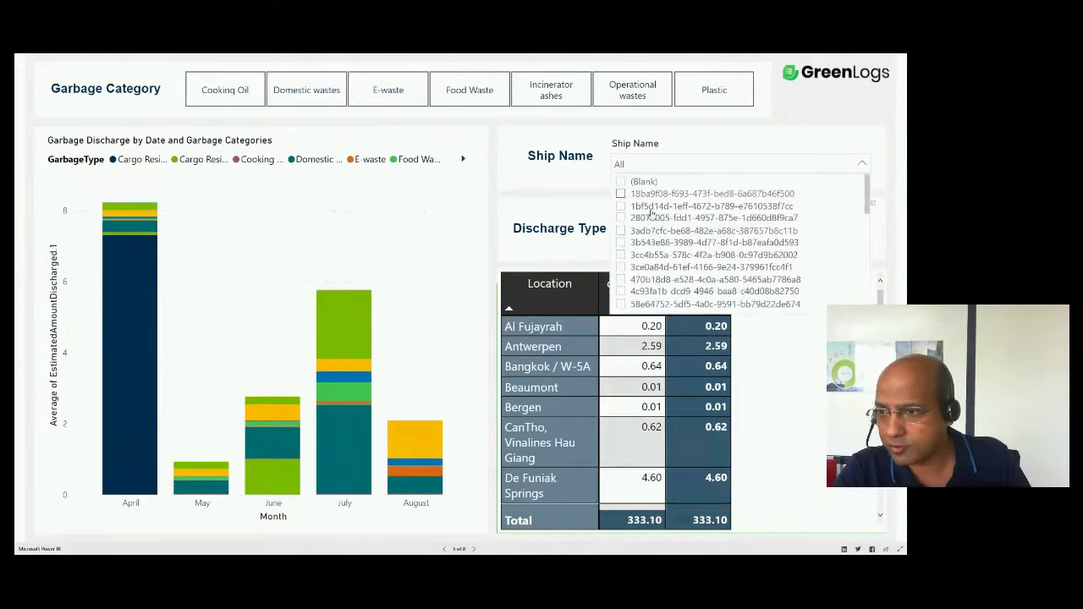
{"action": "left_click", "coordinate": [624, 231]}
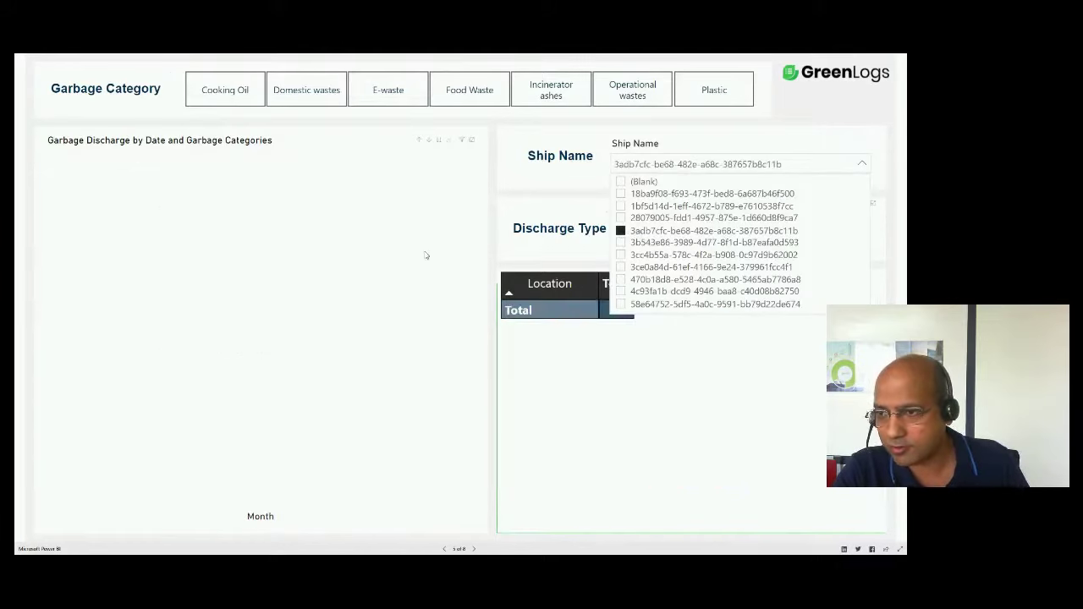
{"action": "left_click", "coordinate": [620, 230]}
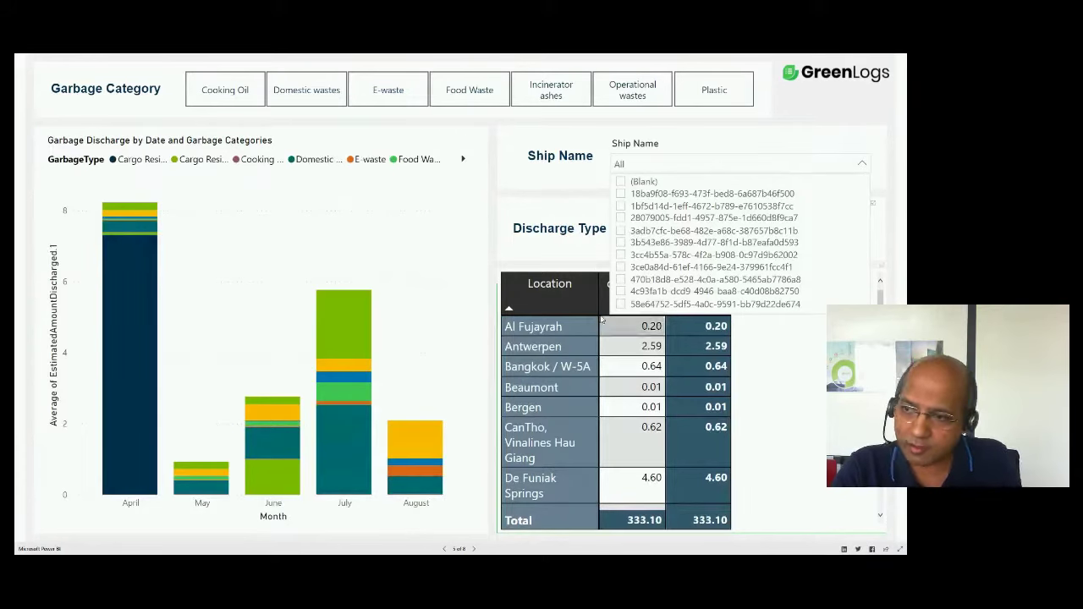
{"action": "left_click", "coordinate": [721, 100]}
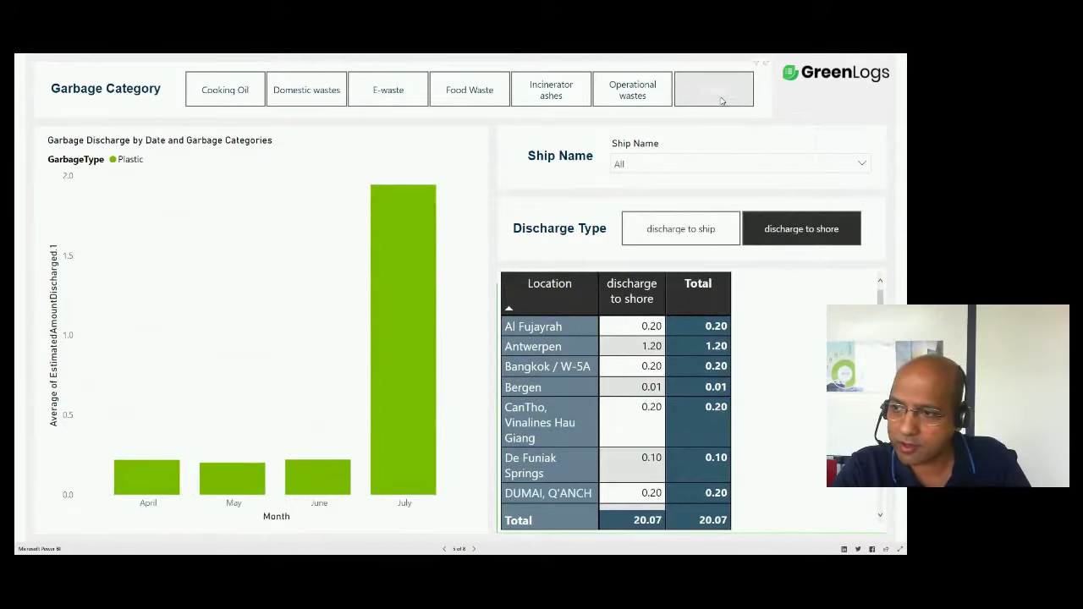
{"action": "left_click", "coordinate": [388, 89]}
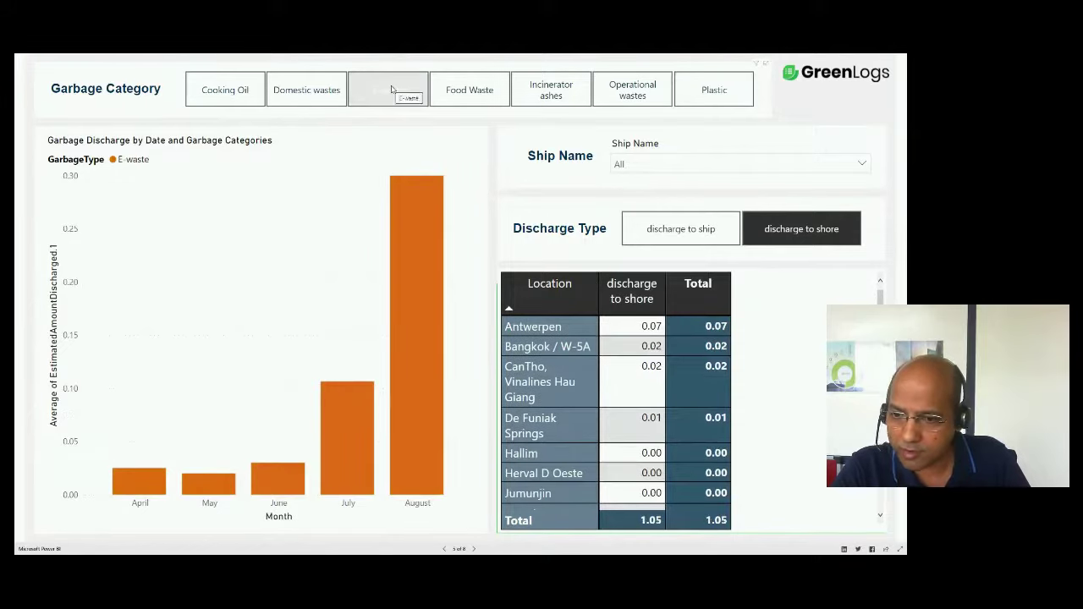
{"action": "left_click", "coordinate": [206, 95]}
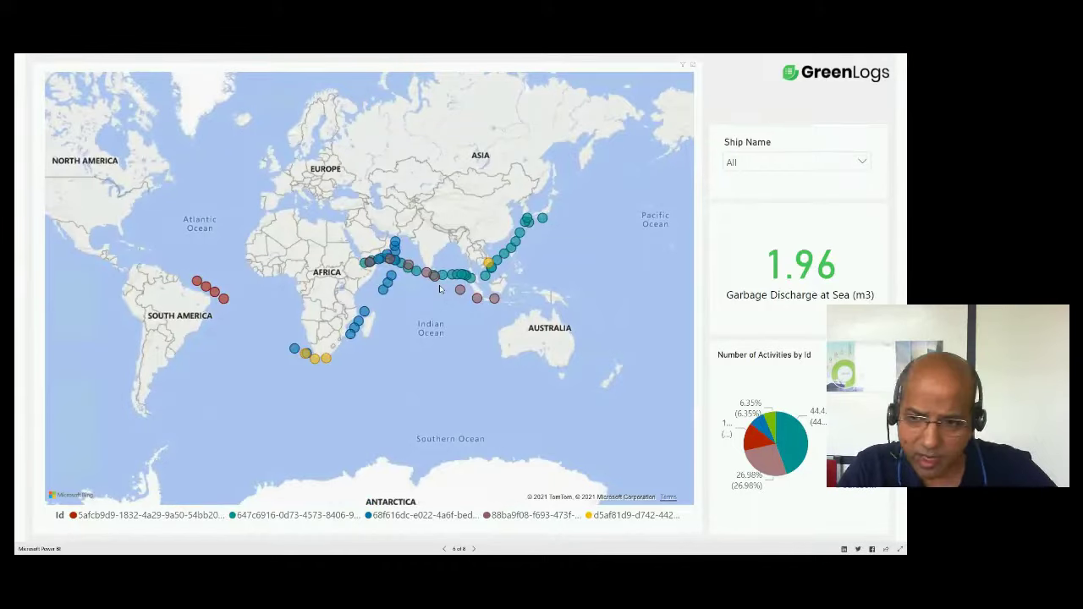
- Cross-filter by the teal ship on the map, then advance to the ODS emissions page 7 of 8
{"action": "left_click", "coordinate": [517, 244]}
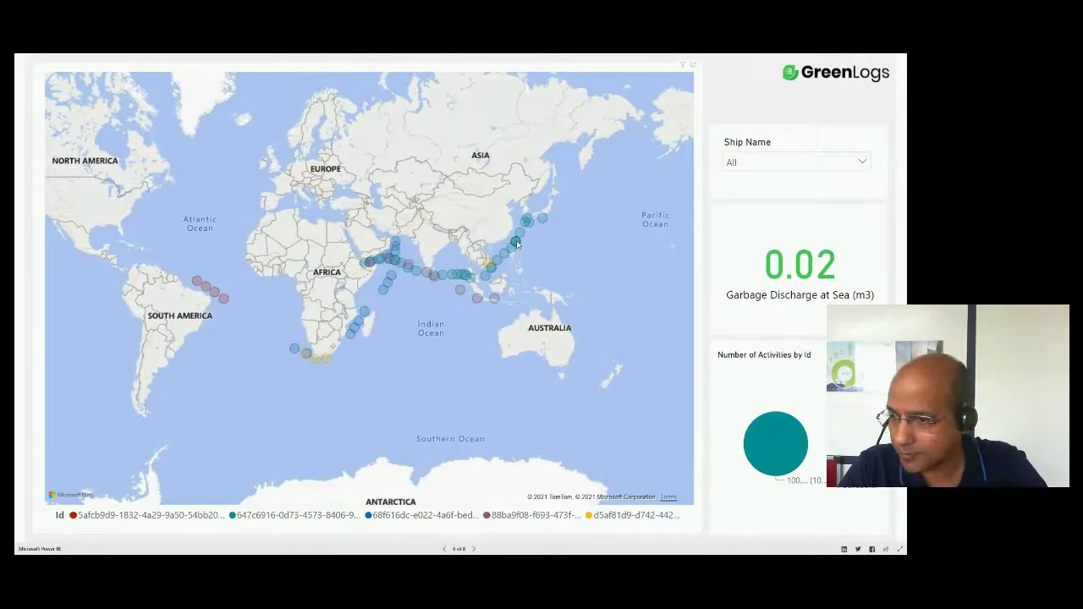
{"action": "left_click", "coordinate": [472, 549]}
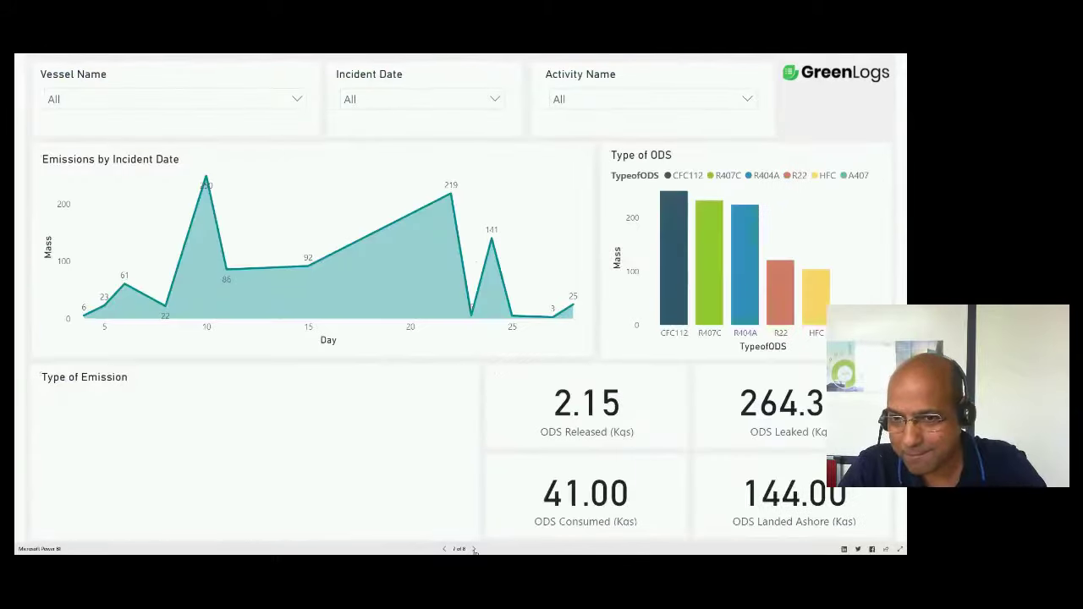